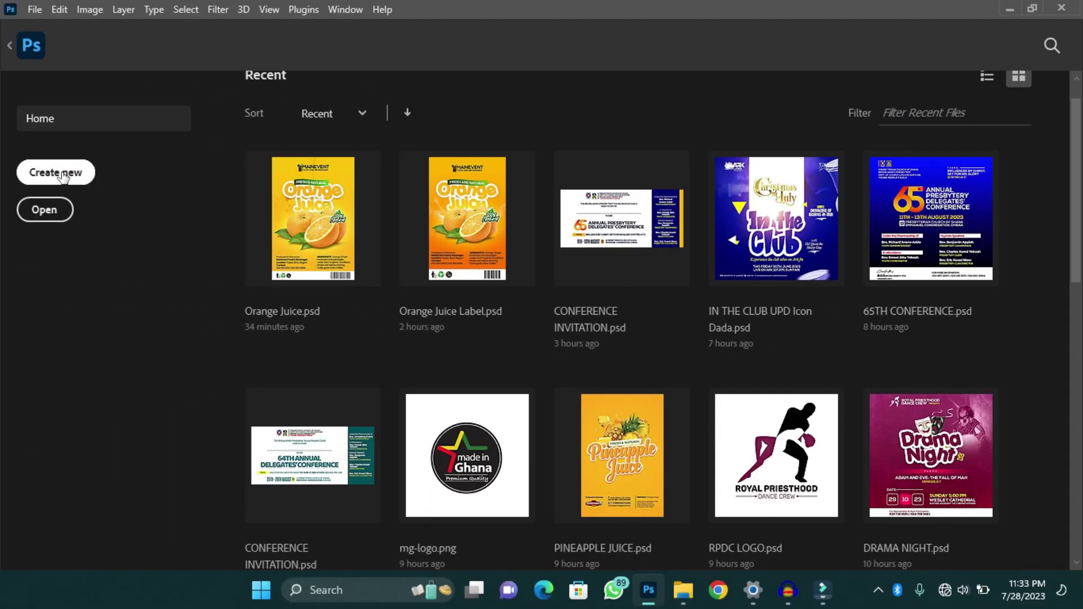
Choose Create new on the Photoshop Home screen to bring up the New Document dialog
{"action": "left_click", "coordinate": [59, 172]}
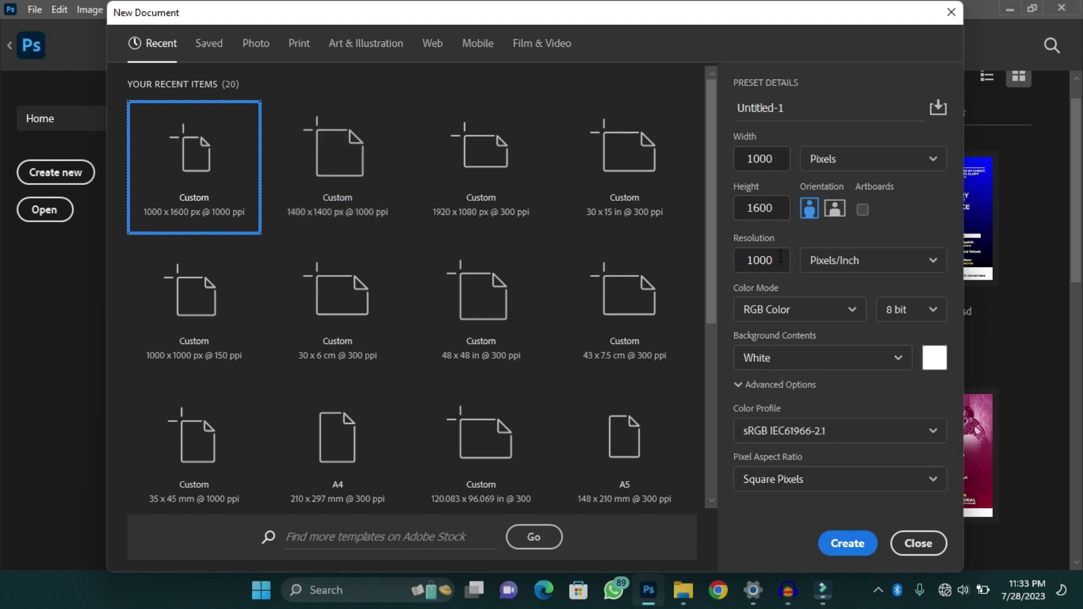
Create the Custom 1000 x 1600 px document at 1000 ppi
{"action": "left_click", "coordinate": [843, 542]}
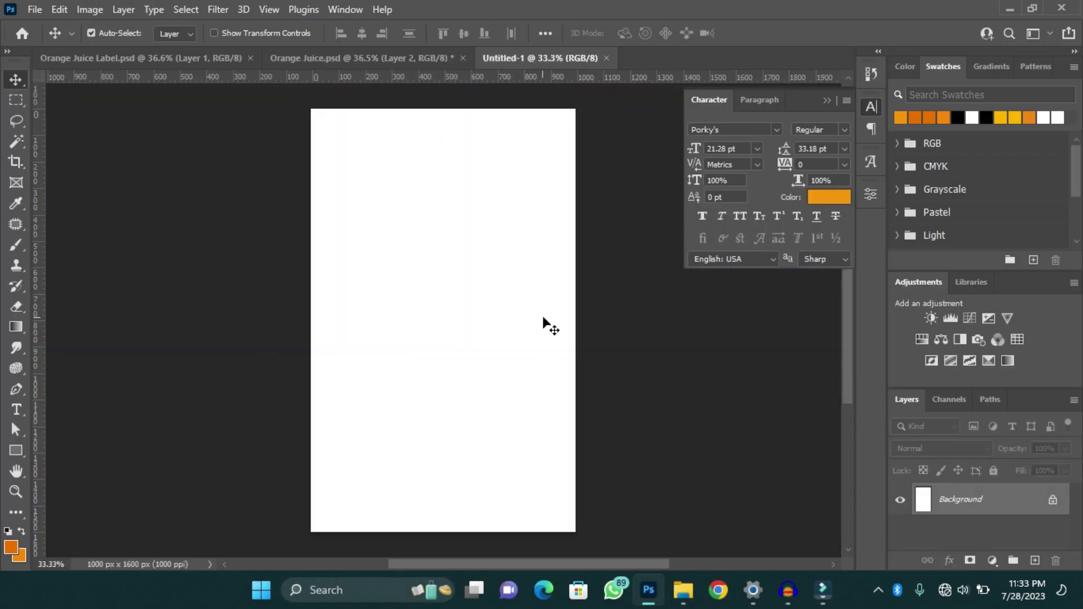
Select the Gradient Tool and drag a top-to-bottom orange gradient across the canvas
{"action": "scroll", "coordinate": [550, 313], "scroll_direction": "up", "scroll_amount": 1}
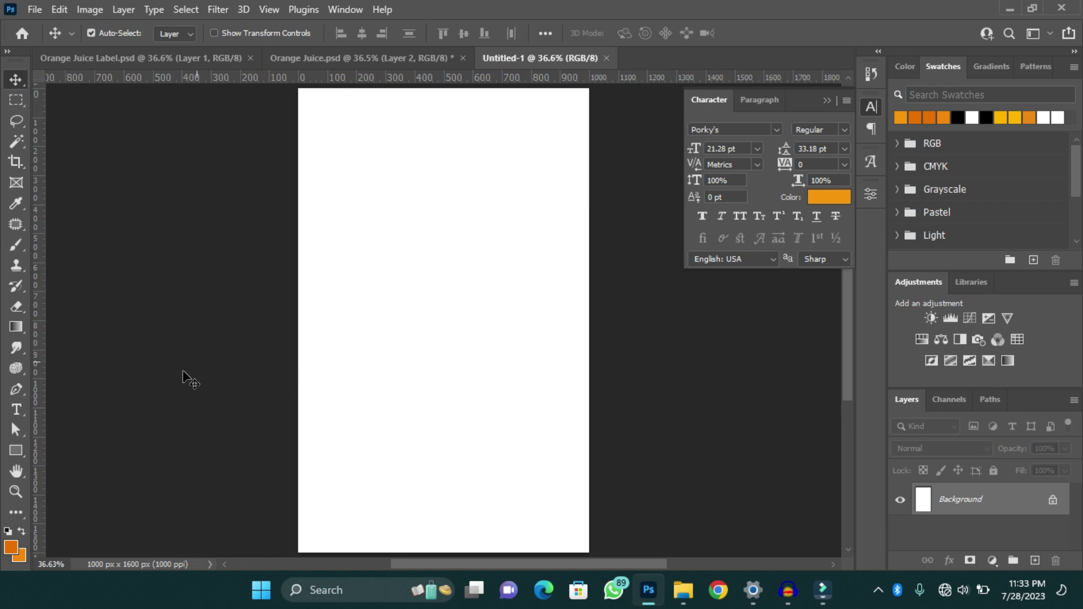
{"action": "left_click", "coordinate": [21, 533]}
{"action": "left_click", "coordinate": [14, 327]}
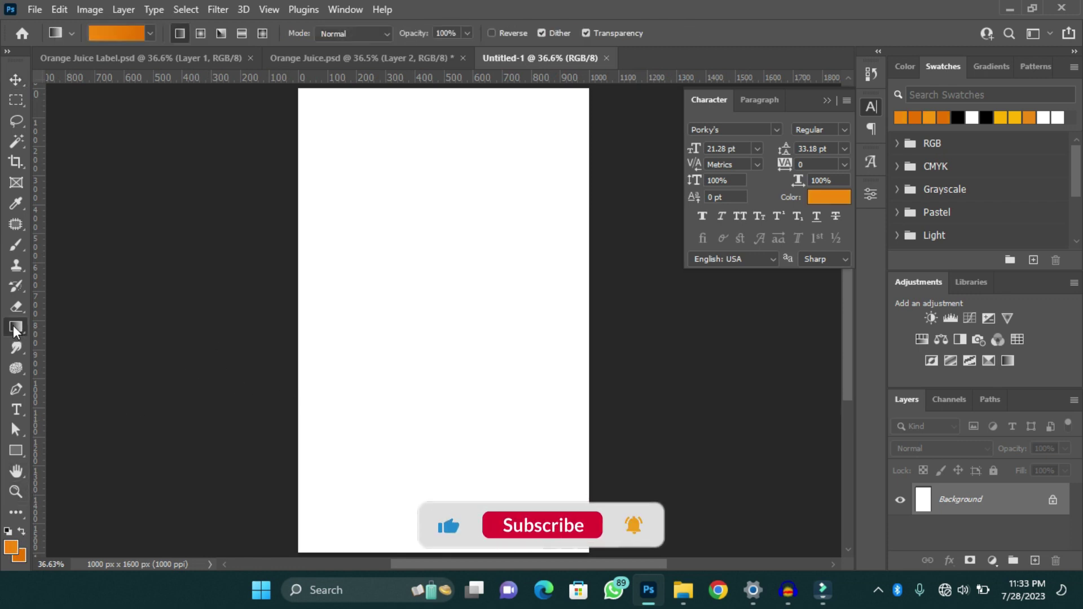
{"action": "right_click", "coordinate": [13, 327]}
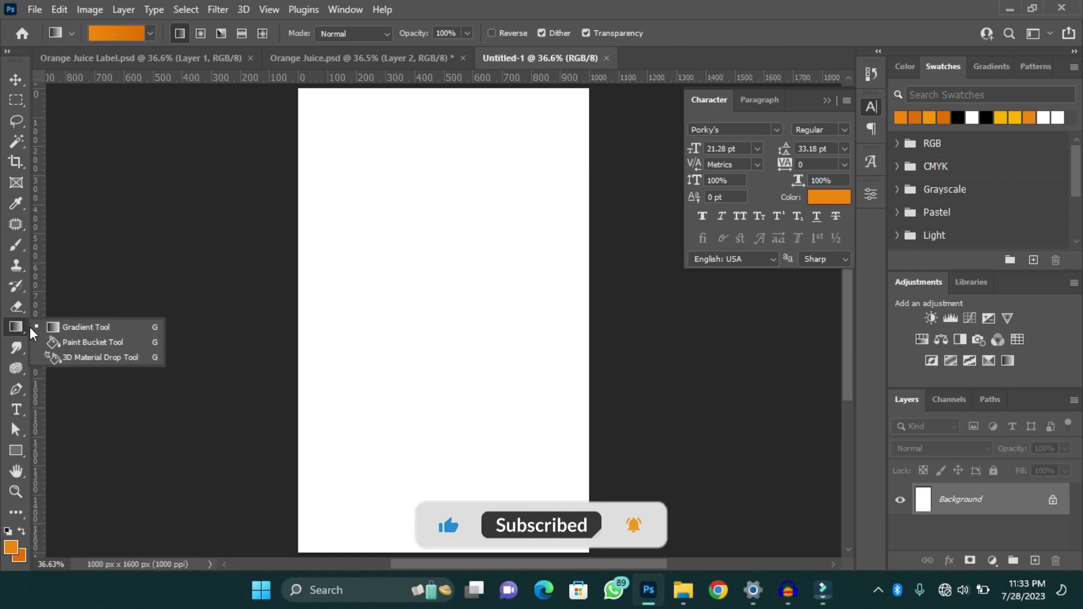
{"action": "left_click", "coordinate": [79, 328]}
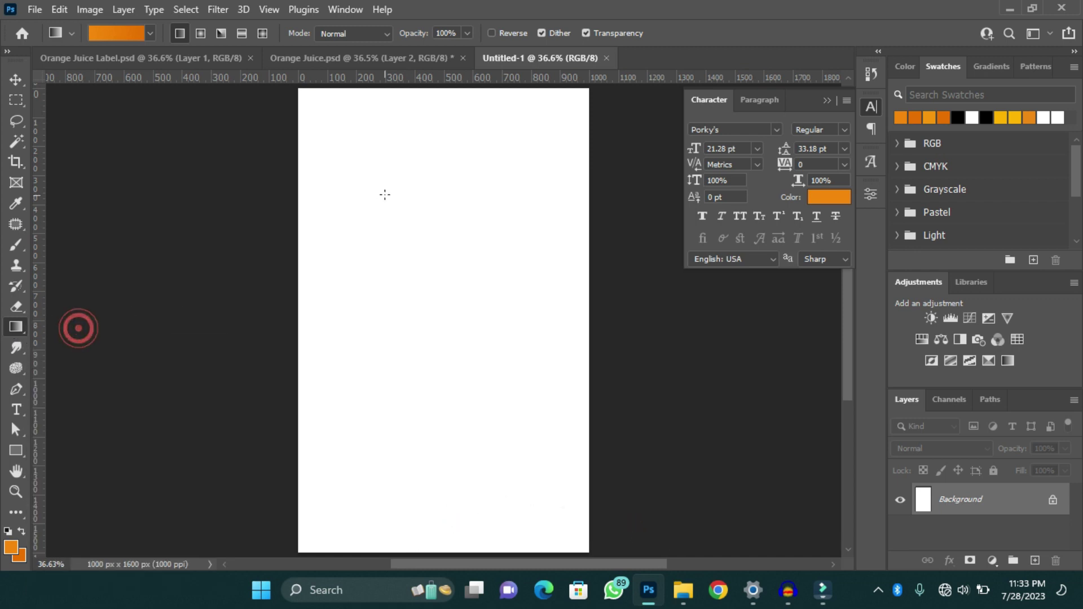
{"action": "left_click_drag", "start_coordinate": [432, 118], "coordinate": [430, 435]}
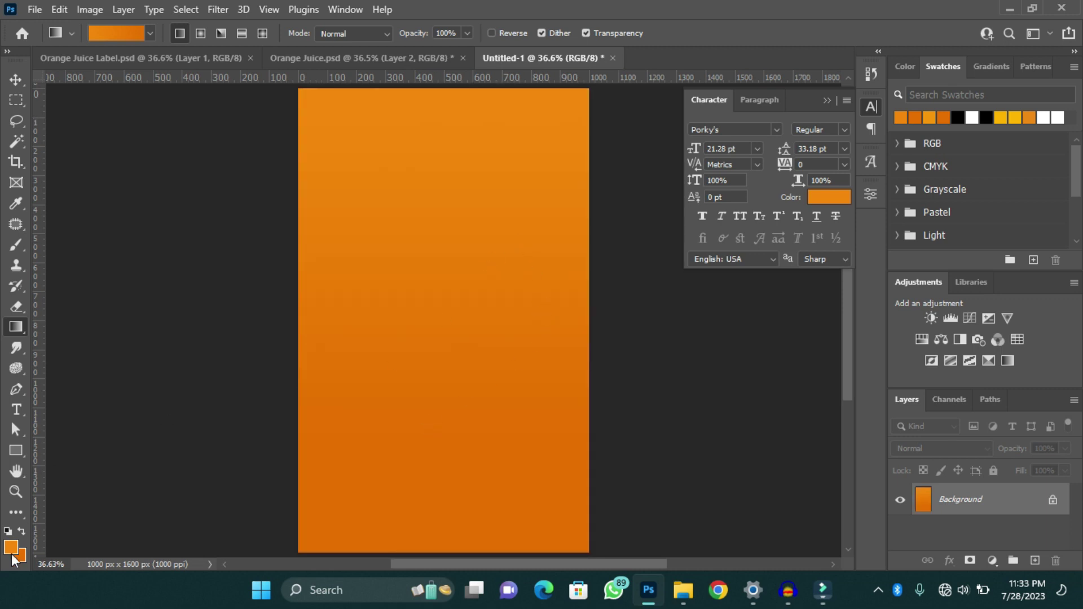
Set the foreground colour to yellow and redraw the gradient from yellow at top to orange at bottom
{"action": "left_click", "coordinate": [13, 549]}
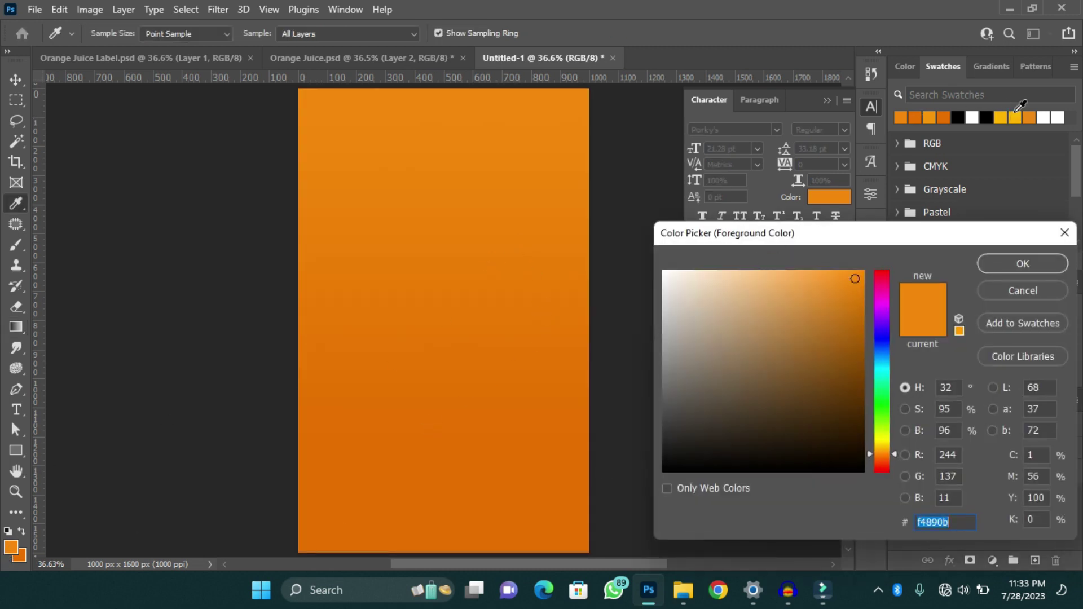
{"action": "left_click", "coordinate": [1015, 120]}
{"action": "left_click", "coordinate": [991, 269]}
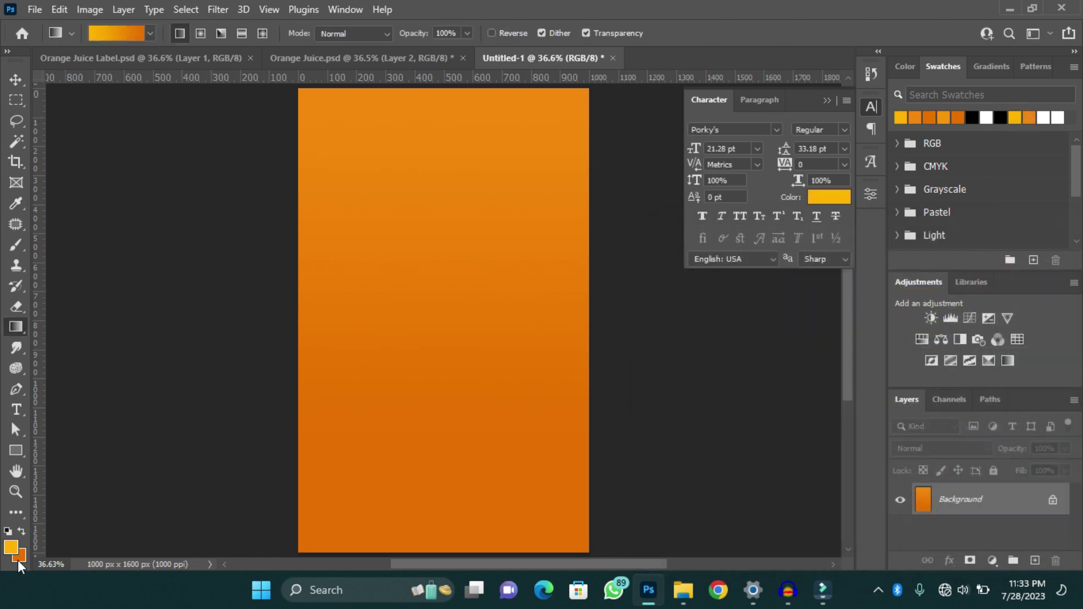
{"action": "left_click_drag", "start_coordinate": [431, 391], "coordinate": [438, 502]}
{"action": "left_click_drag", "start_coordinate": [449, 152], "coordinate": [418, 520]}
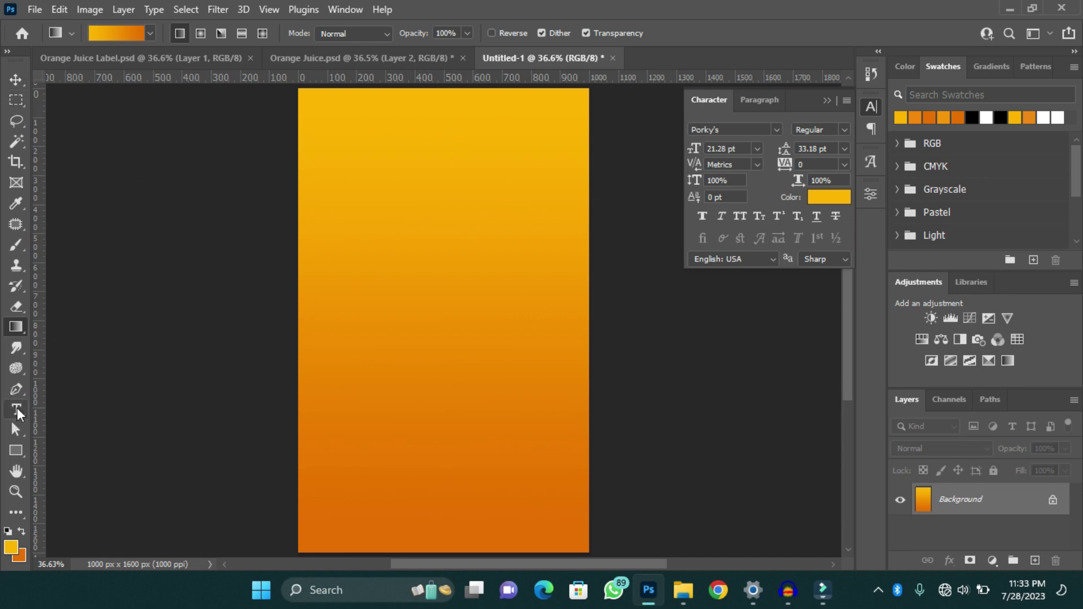
{"action": "left_click", "coordinate": [17, 413]}
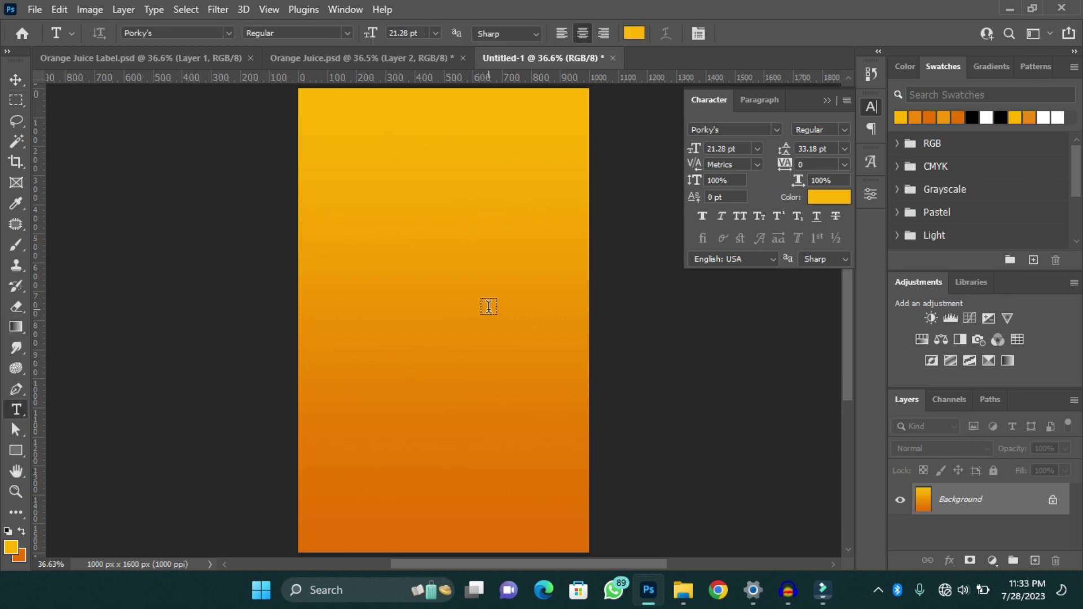
Add a text layer reading 'Orange' in white (ffffff) on the canvas
{"action": "left_click", "coordinate": [422, 257]}
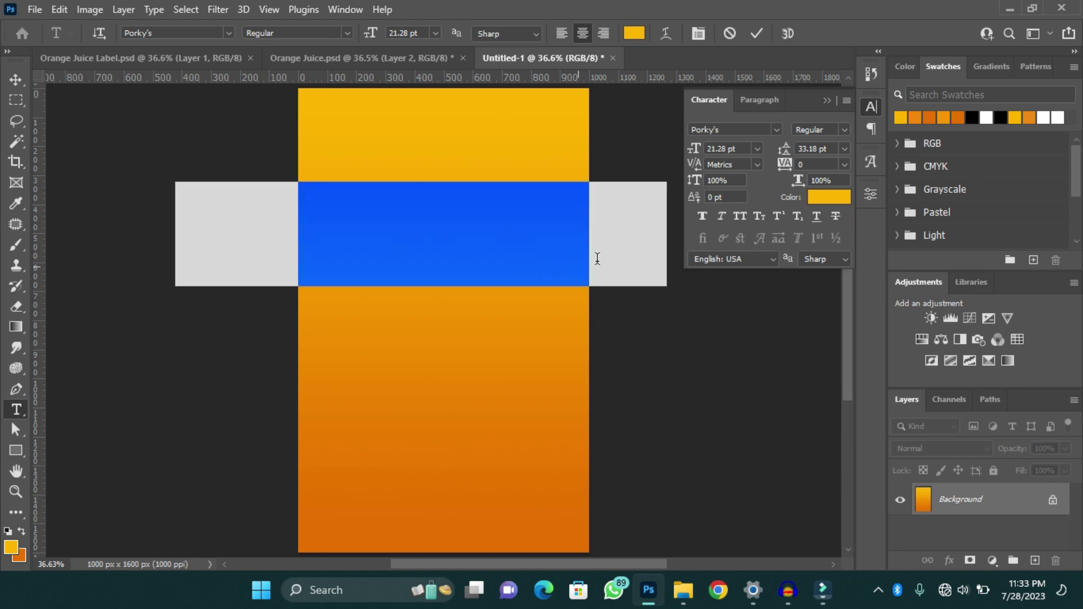
{"action": "left_click", "coordinate": [829, 196]}
{"action": "type", "text": "ffffff"}
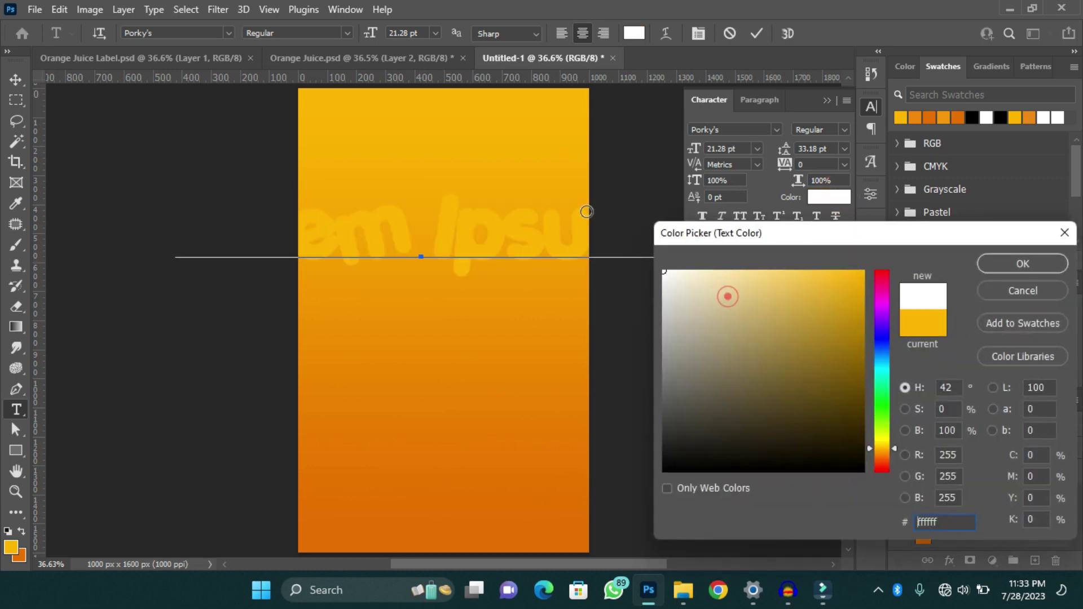
{"action": "left_click", "coordinate": [992, 262]}
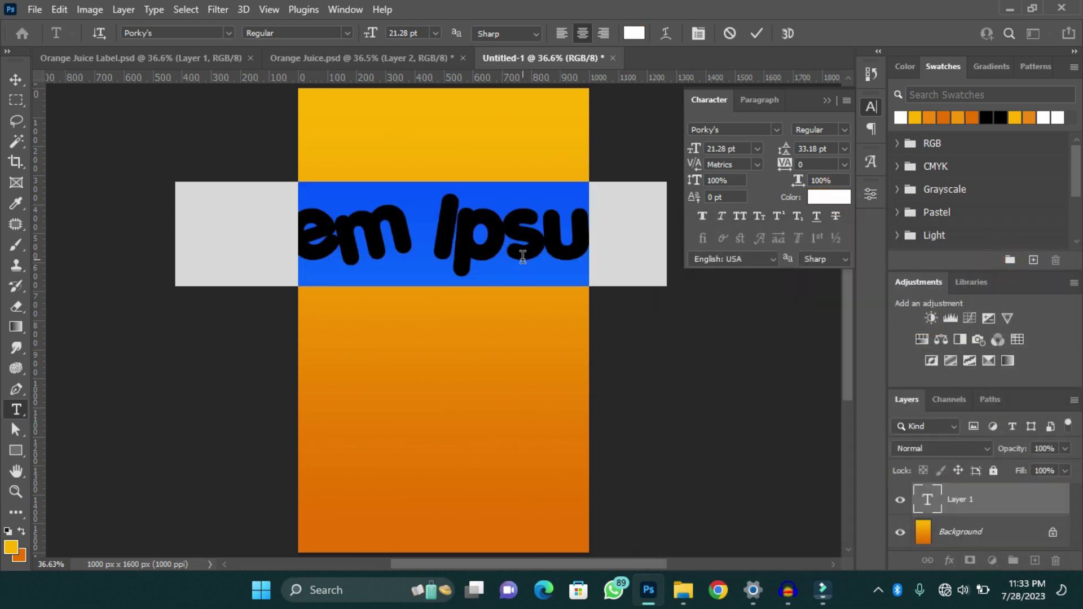
{"action": "type", "text": "Orange"}
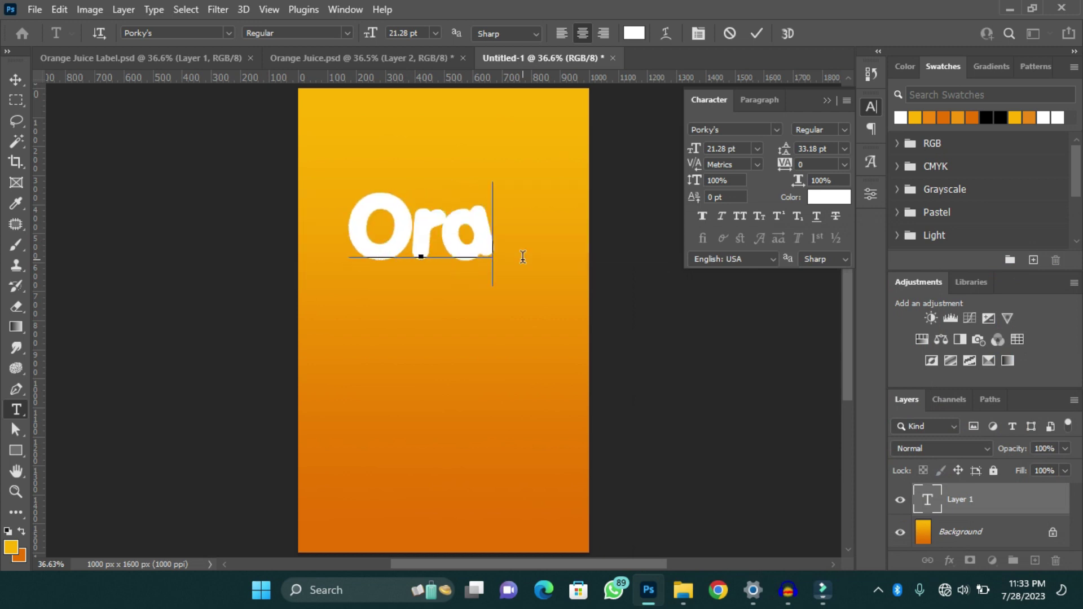
{"action": "key", "text": "ctrl+Return"}
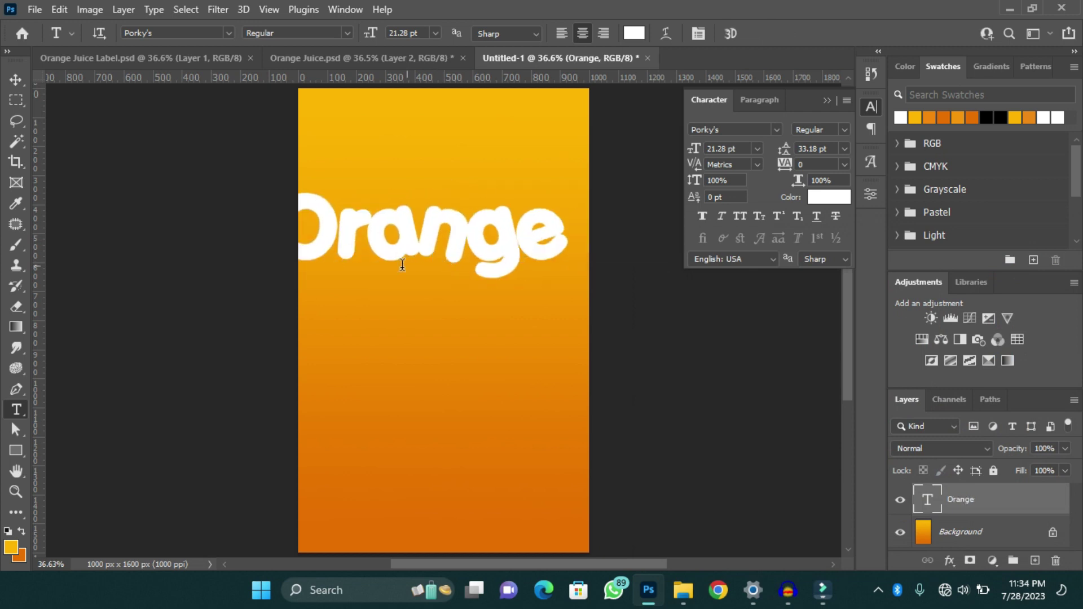
Centre the Orange text horizontally on the canvas
{"action": "key", "text": "v"}
{"action": "key", "text": "ctrl+a"}
{"action": "left_click", "coordinate": [362, 33]}
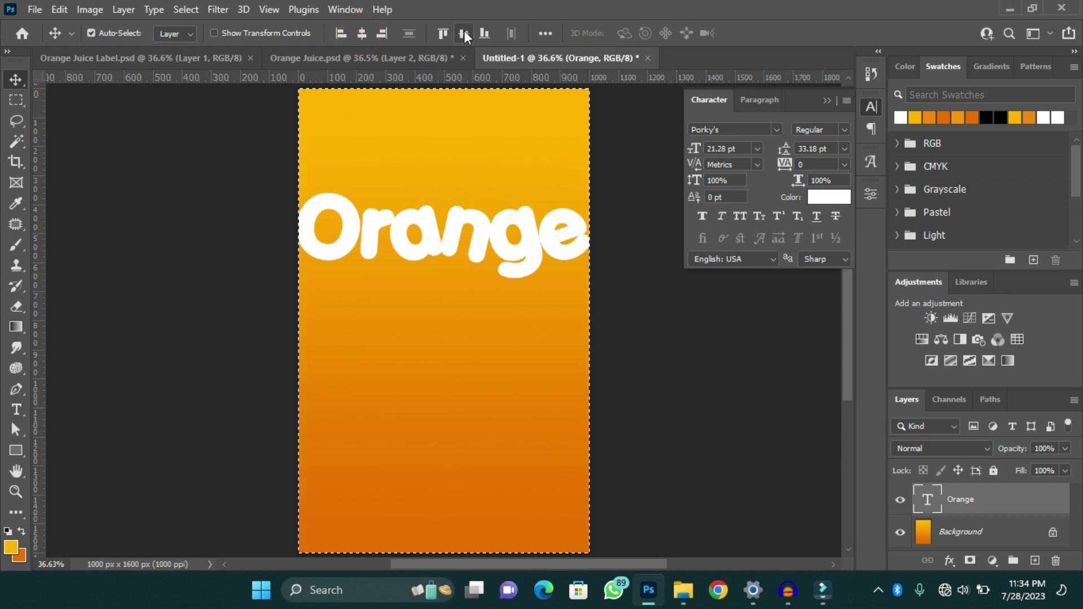
Scale the Orange title down to about two-thirds of its size
{"action": "key", "text": "ctrl+d"}
{"action": "key", "text": "ctrl+t"}
{"action": "left_click_drag", "start_coordinate": [590, 282], "coordinate": [541, 267]}
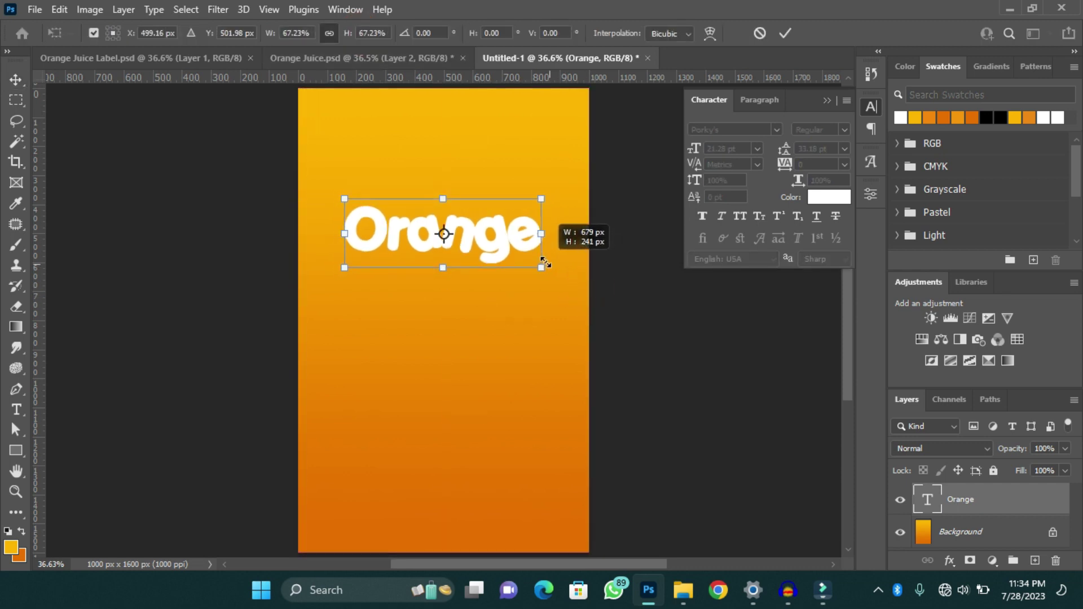
{"action": "left_click", "coordinate": [786, 34]}
Duplicate Orange just below it and change the copy's text to 'Juice'
{"action": "left_click_drag", "start_coordinate": [501, 243], "coordinate": [496, 283]}
{"action": "double_click", "coordinate": [493, 276]}
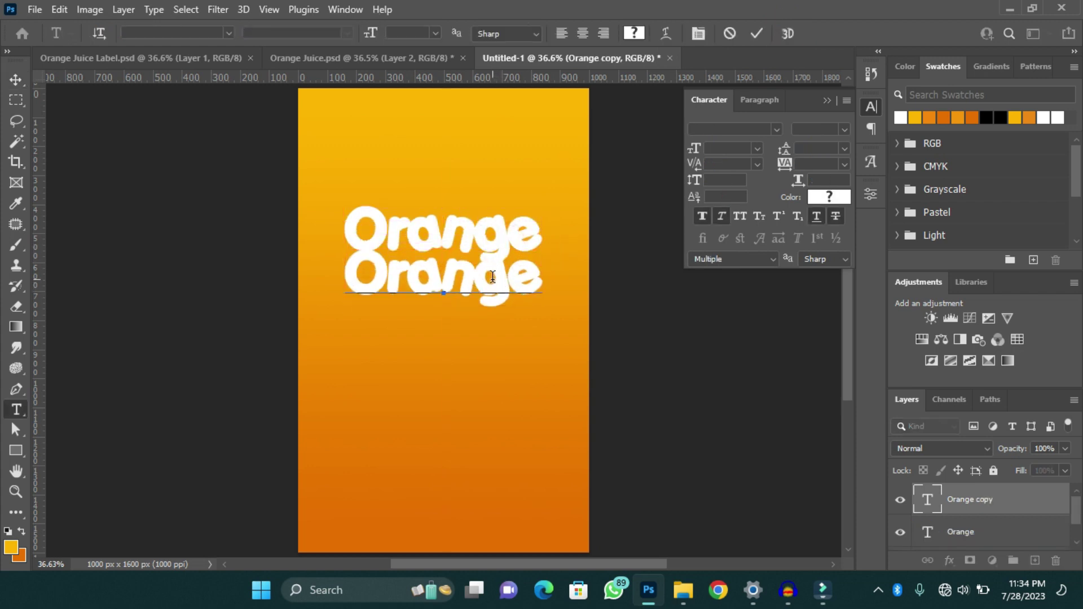
{"action": "key", "text": "ctrl+a"}
{"action": "type", "text": "J"}
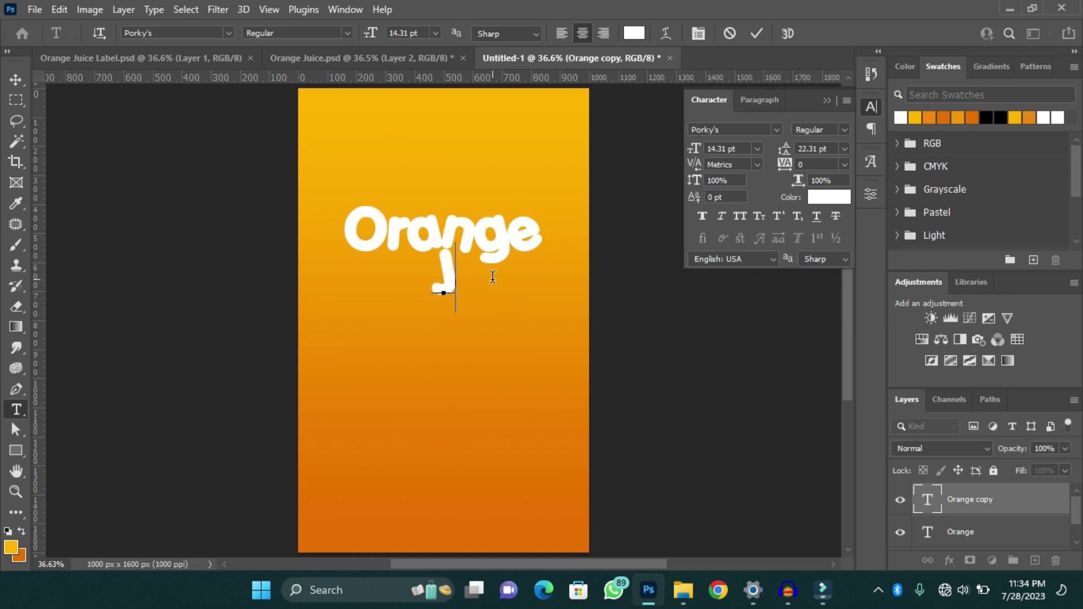
{"action": "type", "text": "uice"}
{"action": "key", "text": "ctrl+Return"}
{"action": "key", "text": "v"}
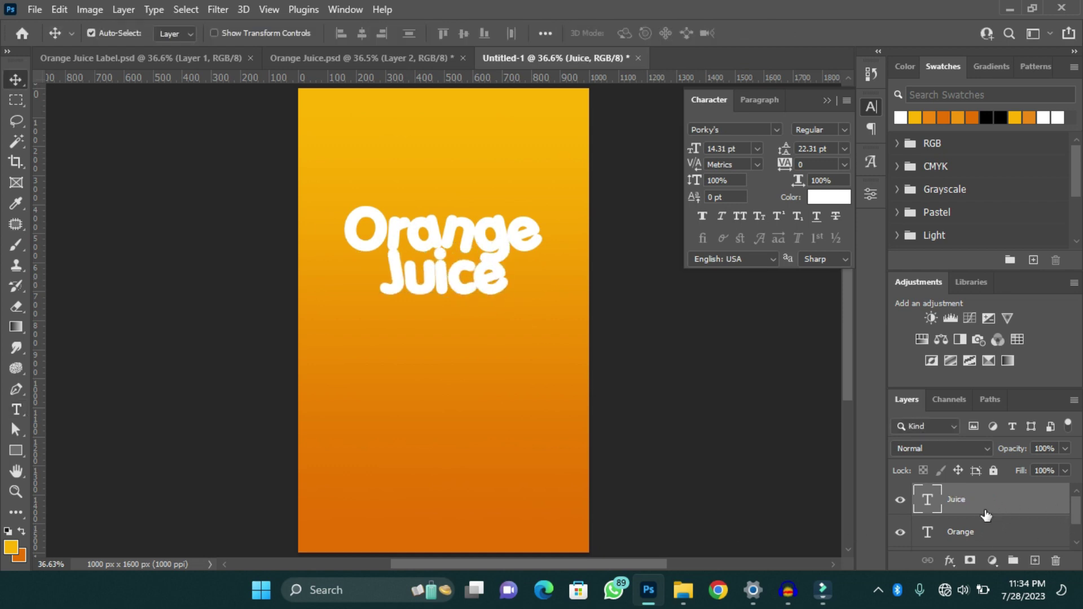
Move the Juice layer beneath Orange and nudge it up closer to Orange
{"action": "left_click_drag", "start_coordinate": [980, 512], "coordinate": [990, 538]}
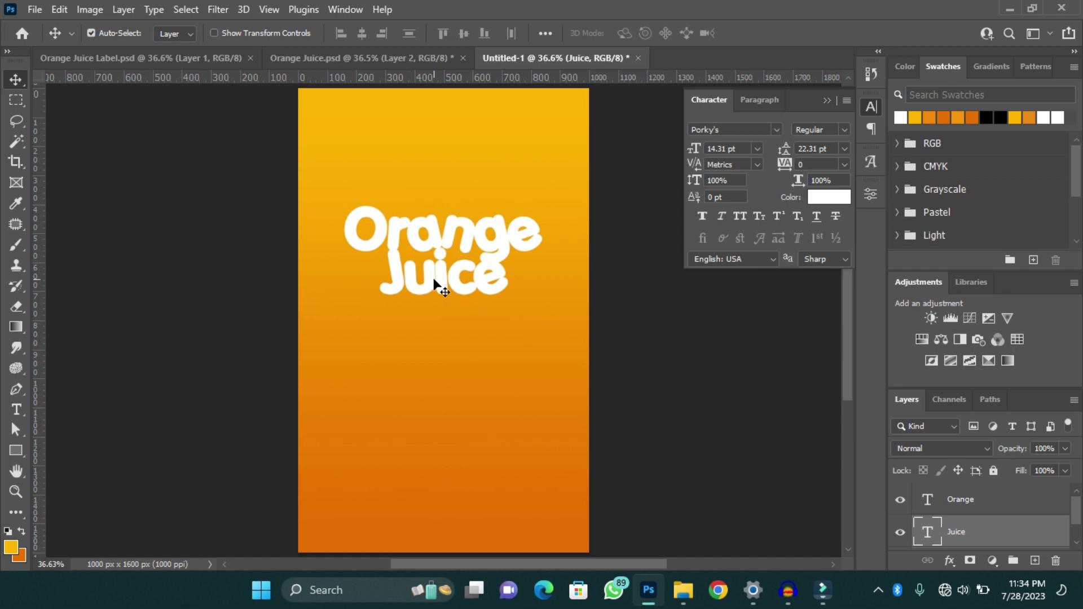
{"action": "key", "text": "shift+Up"}
{"action": "key", "text": "shift+Up"}
{"action": "left_click_drag", "start_coordinate": [281, 210], "coordinate": [556, 315]}
Recolour the title text with orange sampled from the poster
{"action": "left_click", "coordinate": [840, 196]}
{"action": "left_click", "coordinate": [484, 197]}
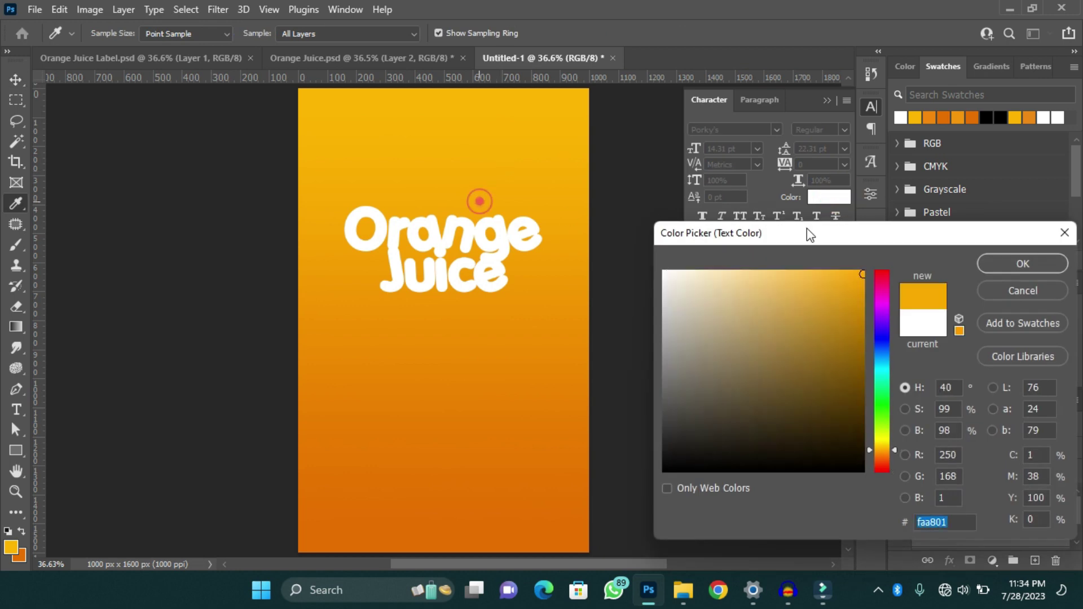
{"action": "left_click", "coordinate": [1000, 261]}
{"action": "left_click", "coordinate": [546, 303]}
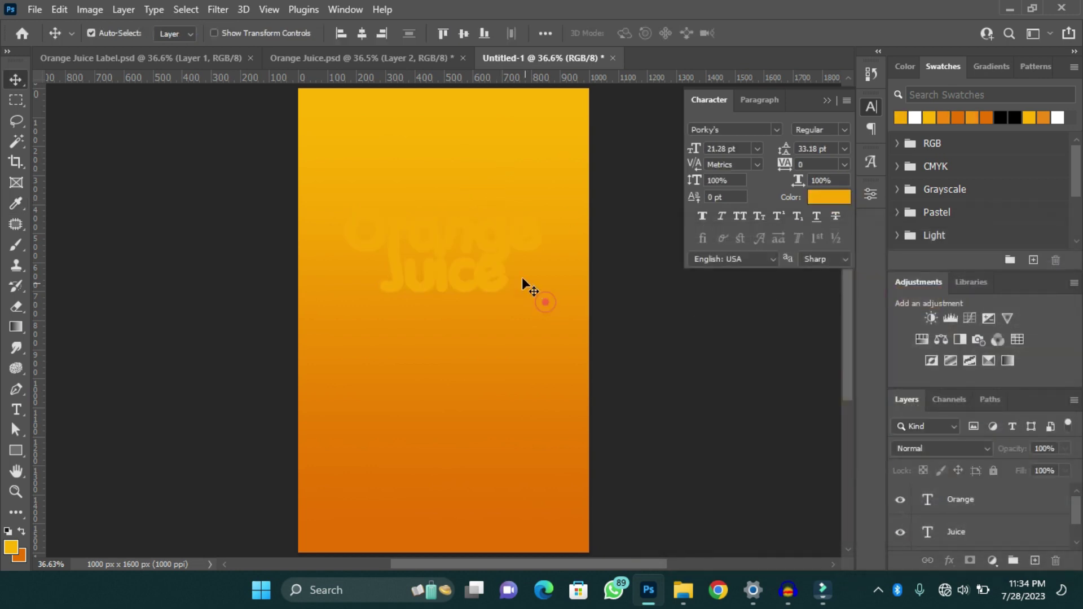
Give the Orange layer a white Stroke and a Drop Shadow via Blending Options
{"action": "left_click", "coordinate": [502, 235]}
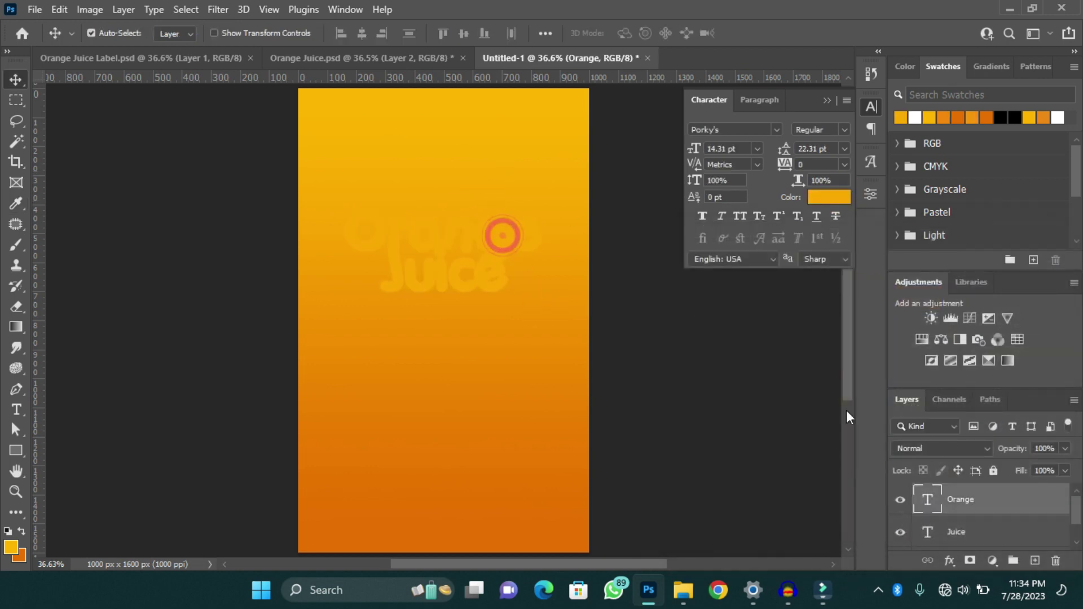
{"action": "left_click", "coordinate": [988, 509]}
{"action": "left_click", "coordinate": [950, 561]}
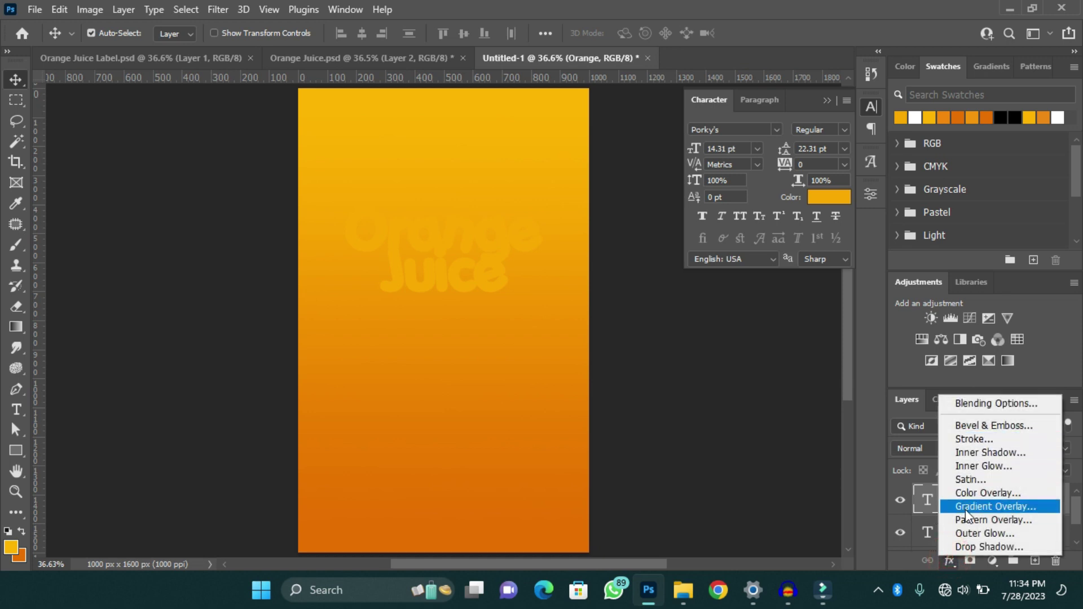
{"action": "left_click", "coordinate": [987, 404]}
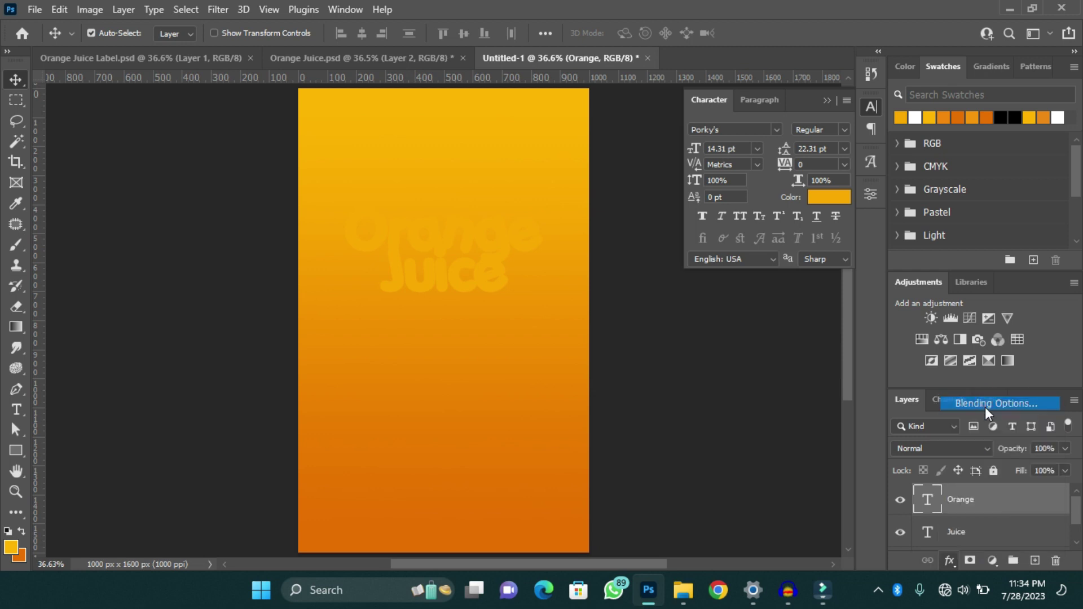
{"action": "left_click_drag", "start_coordinate": [560, 60], "coordinate": [758, 64]}
{"action": "left_click", "coordinate": [657, 199]}
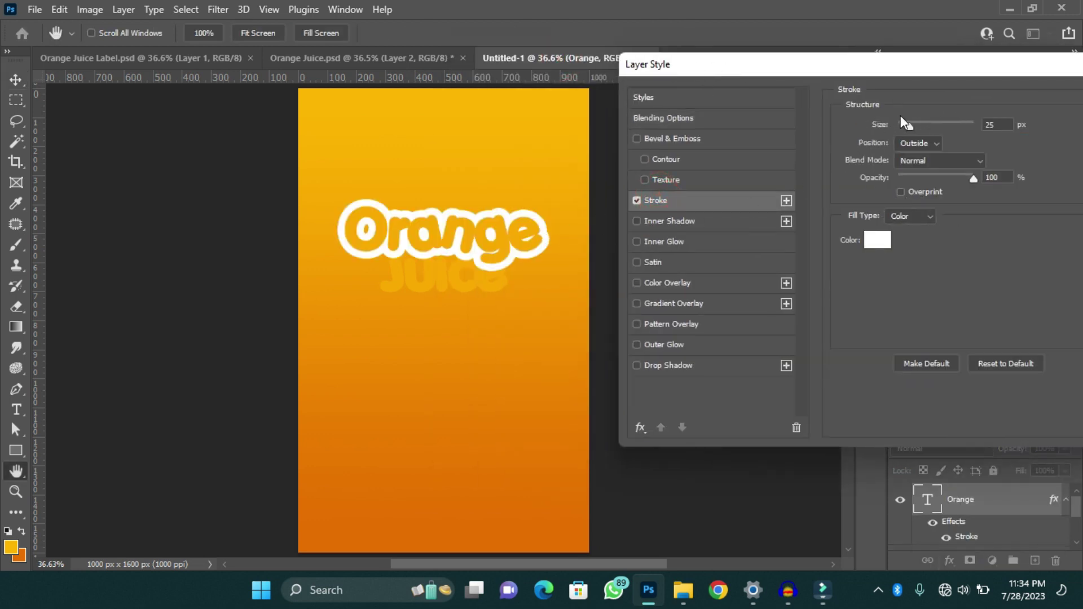
{"action": "left_click_drag", "start_coordinate": [892, 73], "coordinate": [843, 67]}
{"action": "left_click", "coordinate": [590, 368]}
{"action": "left_click_drag", "start_coordinate": [714, 69], "coordinate": [668, 69]}
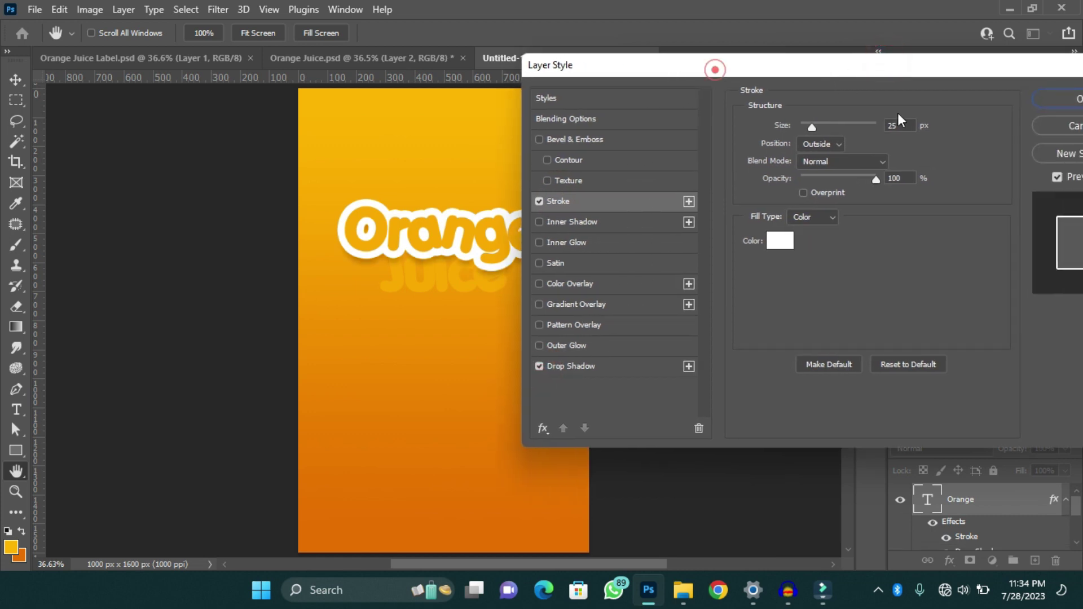
{"action": "left_click", "coordinate": [1048, 90]}
Copy the Orange layer style and paste it onto the Juice layer
{"action": "right_click", "coordinate": [967, 510]}
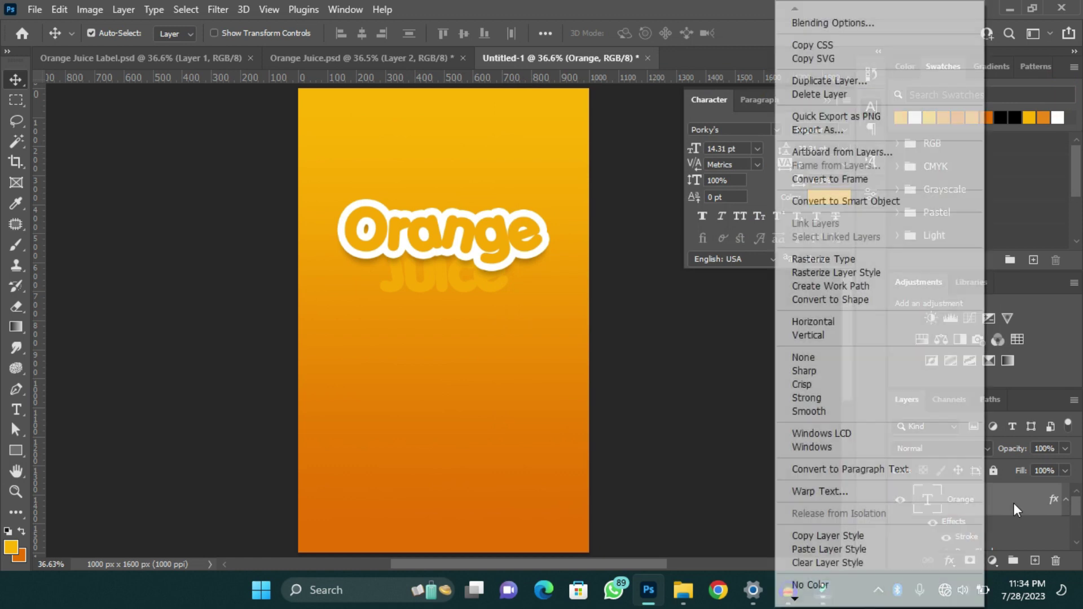
{"action": "left_click", "coordinate": [1030, 497]}
{"action": "right_click", "coordinate": [983, 500]}
{"action": "left_click", "coordinate": [889, 535]}
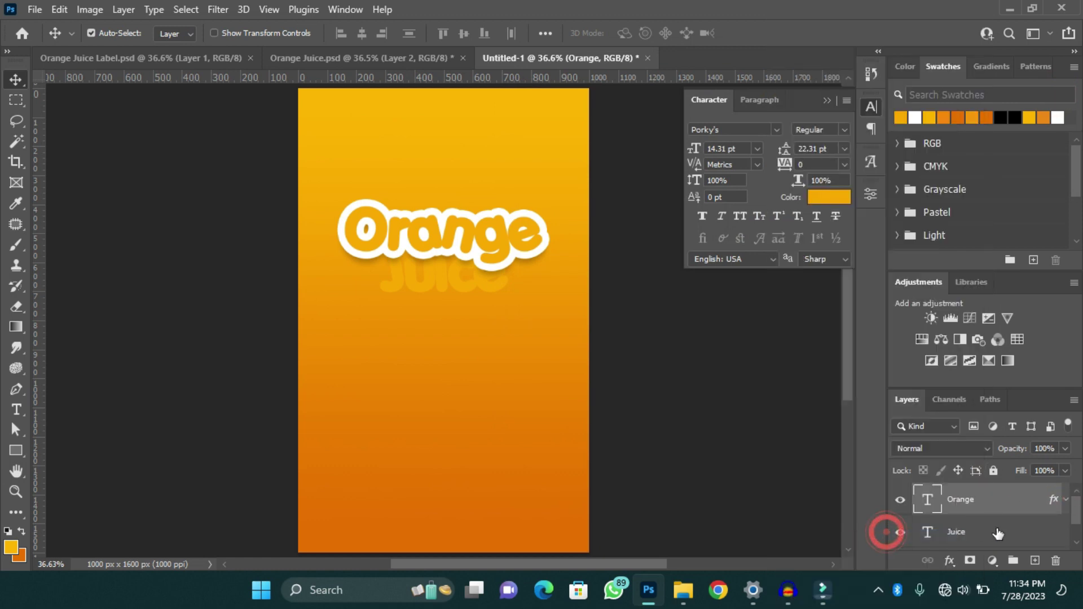
{"action": "right_click", "coordinate": [994, 532]}
{"action": "left_click", "coordinate": [853, 549]}
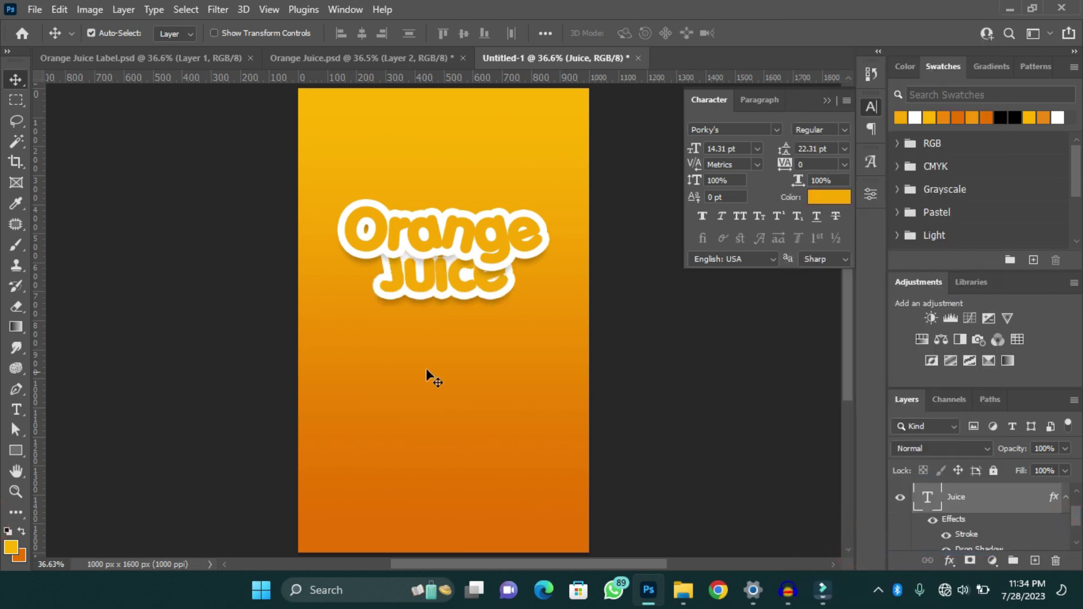
Nudge the Juice text slightly lower beneath Orange
{"action": "left_click", "coordinate": [479, 326]}
{"action": "key", "text": "Down"}
{"action": "key", "text": "Down"}
{"action": "key", "text": "Down"}
{"action": "key", "text": "Down"}
{"action": "key", "text": "Down"}
{"action": "key", "text": "Down"}
{"action": "key", "text": "Down"}
{"action": "key", "text": "Down"}
{"action": "key", "text": "Down"}
{"action": "key", "text": "Down"}
{"action": "key", "text": "shift+Down"}
{"action": "key", "text": "shift+Down"}
{"action": "key", "text": "shift+Down"}
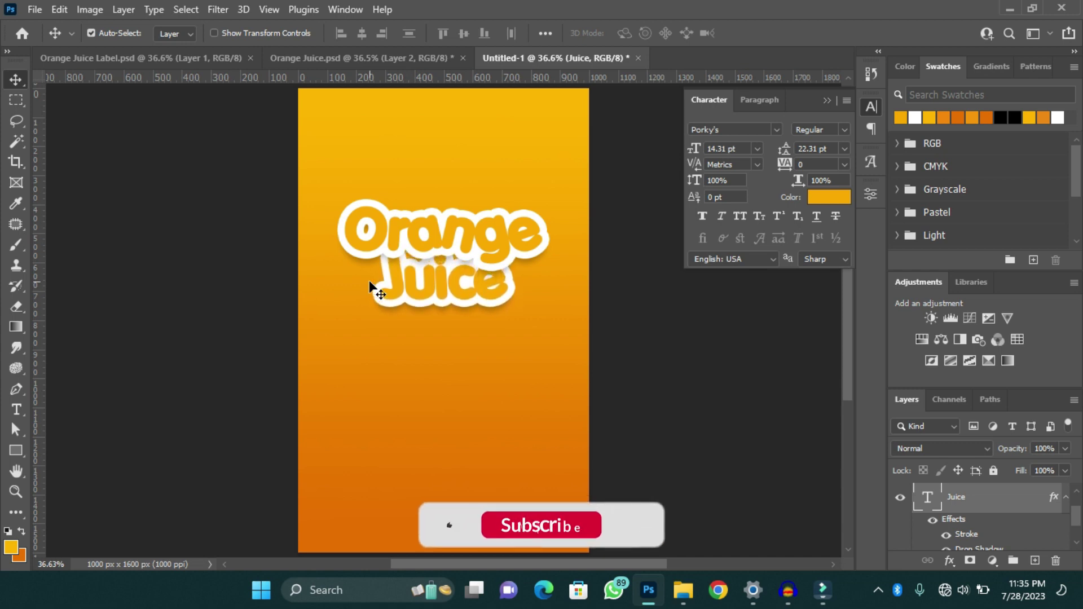
{"action": "key", "text": "Up"}
{"action": "key", "text": "Up"}
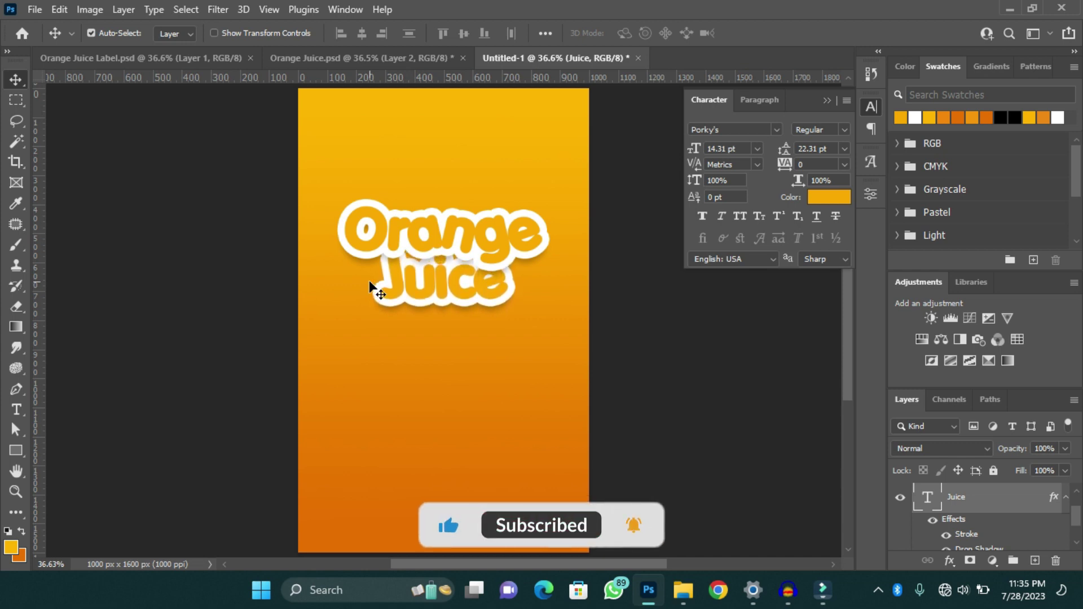
Align both title words to the horizontal centre of the canvas
{"action": "left_click_drag", "start_coordinate": [302, 207], "coordinate": [482, 303]}
{"action": "key", "text": "ctrl+a"}
{"action": "left_click", "coordinate": [364, 33]}
Draw a wide thin rectangle and move it up above the Orange Juice title
{"action": "key", "text": "ctrl+d"}
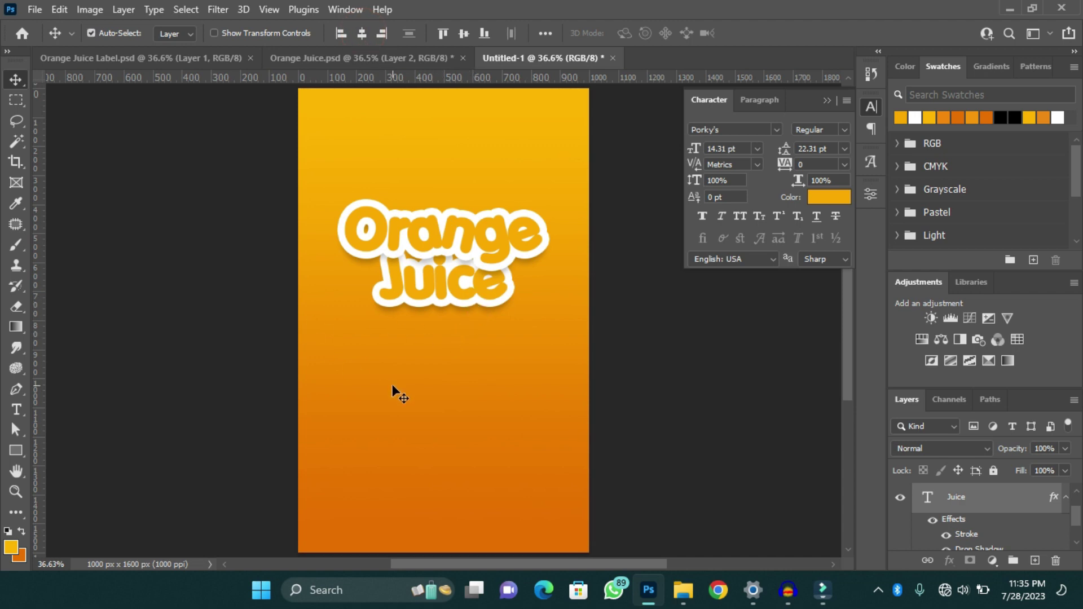
{"action": "left_click", "coordinate": [17, 452]}
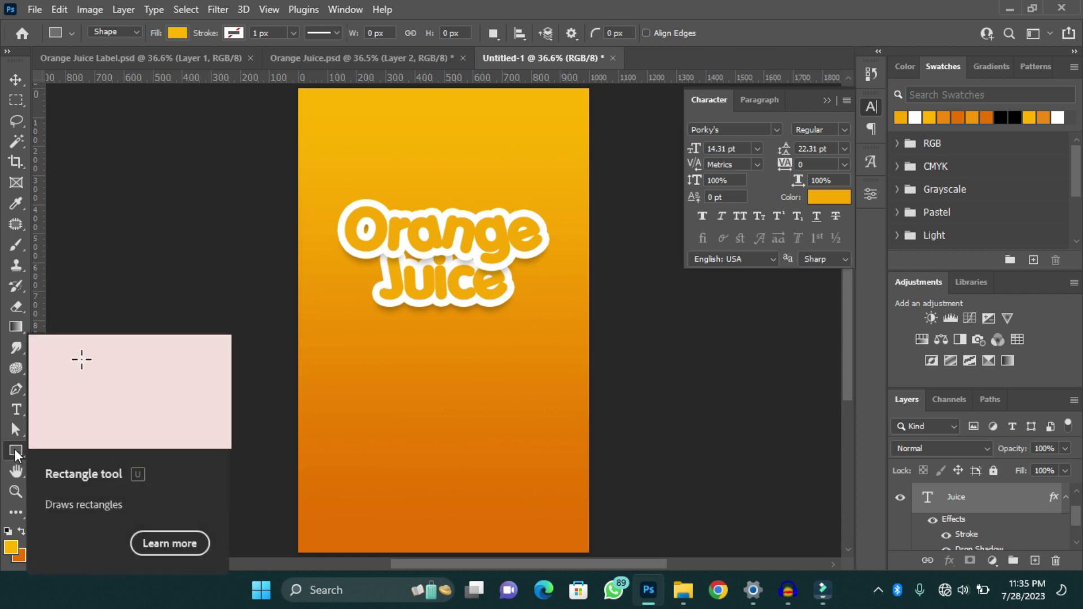
{"action": "left_click_drag", "start_coordinate": [381, 361], "coordinate": [562, 386]}
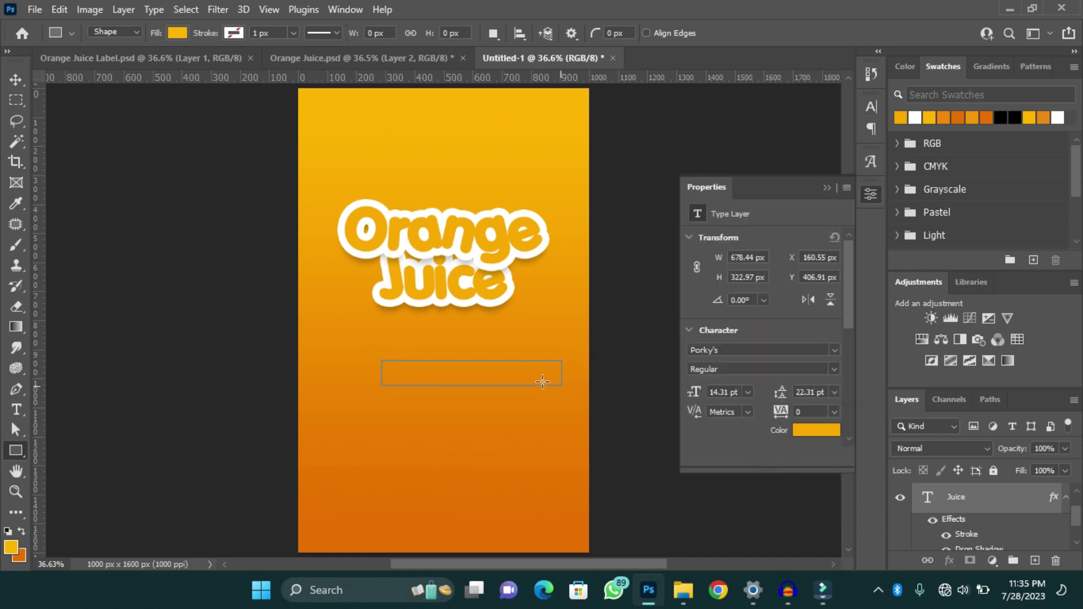
{"action": "key", "text": "v"}
{"action": "left_click_drag", "start_coordinate": [497, 376], "coordinate": [465, 188]}
Fill the rectangle with a gradient running sideways at a 0° angle
{"action": "left_click", "coordinate": [738, 353]}
{"action": "left_click", "coordinate": [762, 331]}
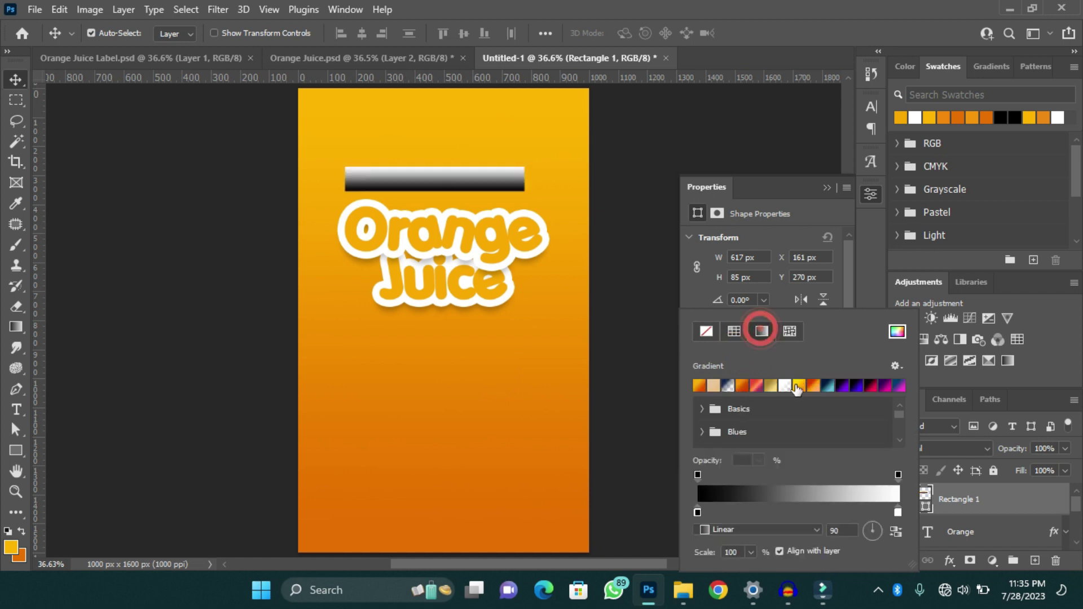
{"action": "left_click", "coordinate": [700, 387]}
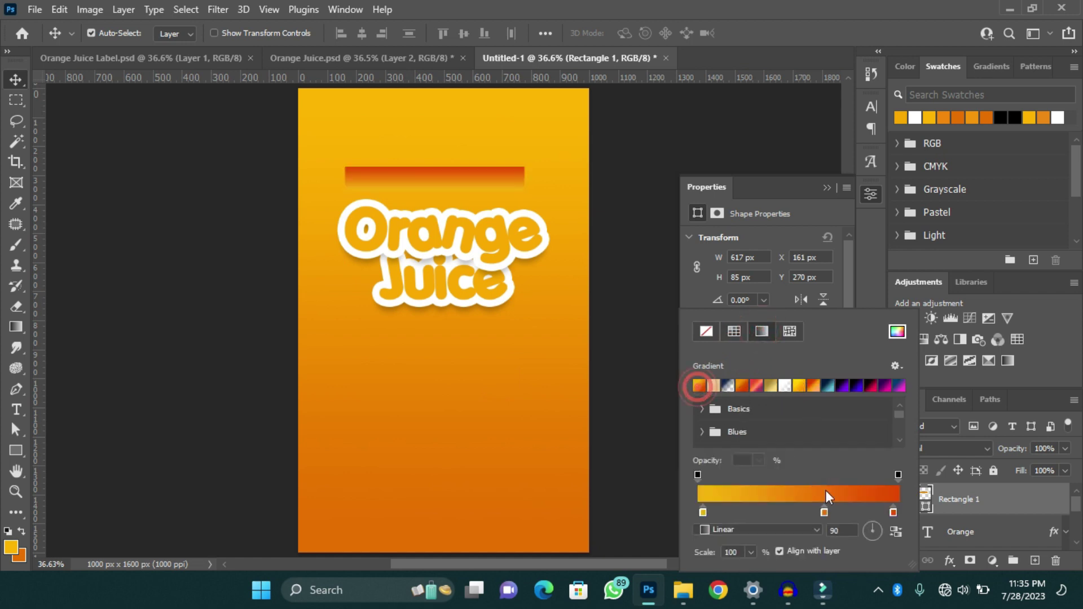
{"action": "left_click_drag", "start_coordinate": [882, 531], "coordinate": [885, 527]}
{"action": "left_click", "coordinate": [843, 531]}
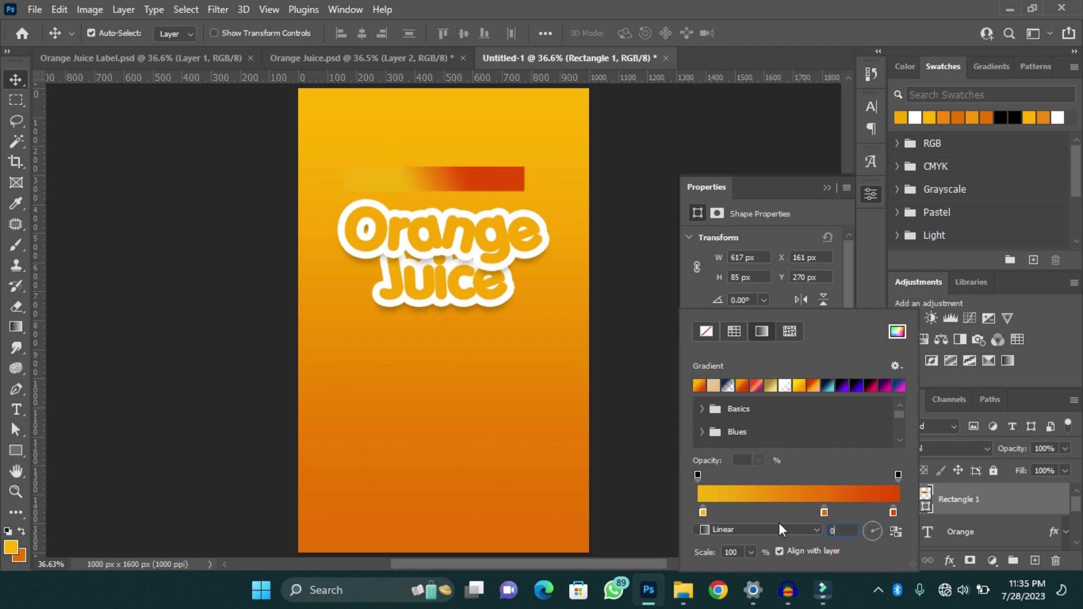
{"action": "type", "text": "0"}
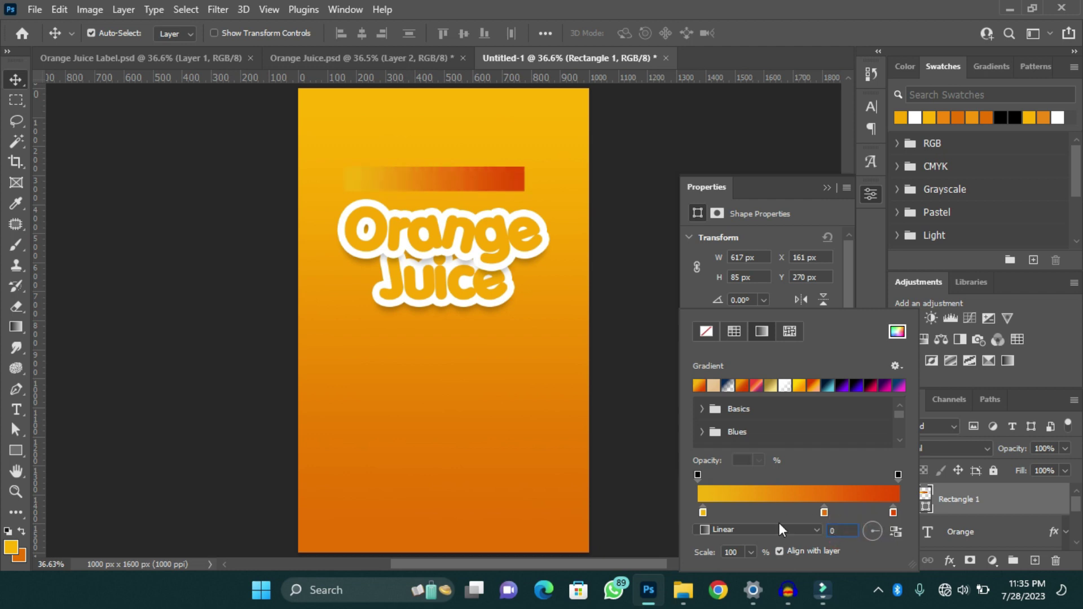
Recolour the gradient's left and middle stops to dark greens
{"action": "double_click", "coordinate": [702, 513]}
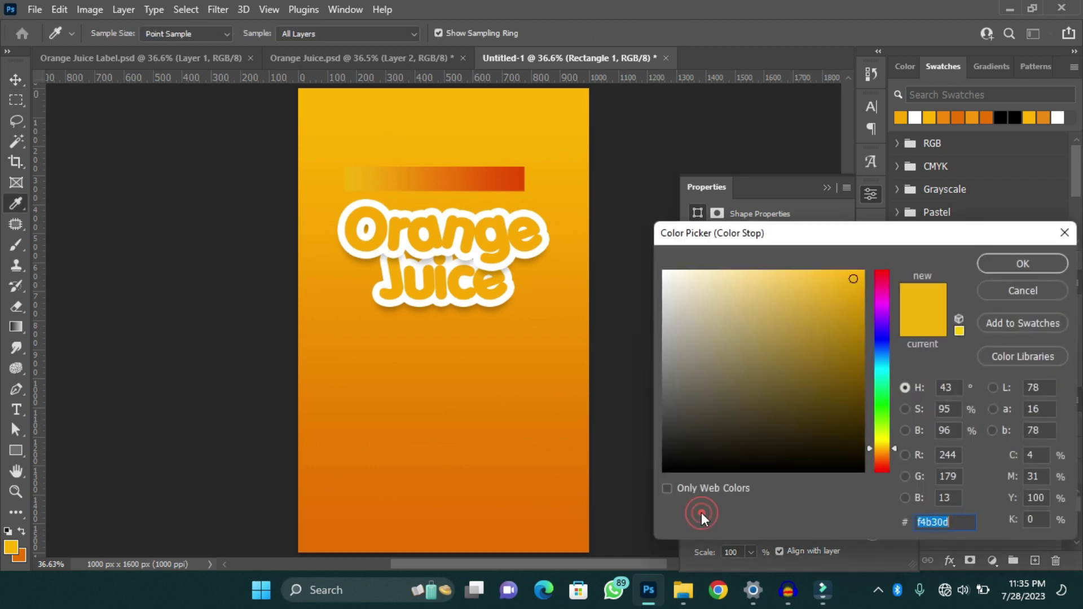
{"action": "left_click", "coordinate": [883, 406]}
{"action": "left_click_drag", "start_coordinate": [885, 408], "coordinate": [856, 406]}
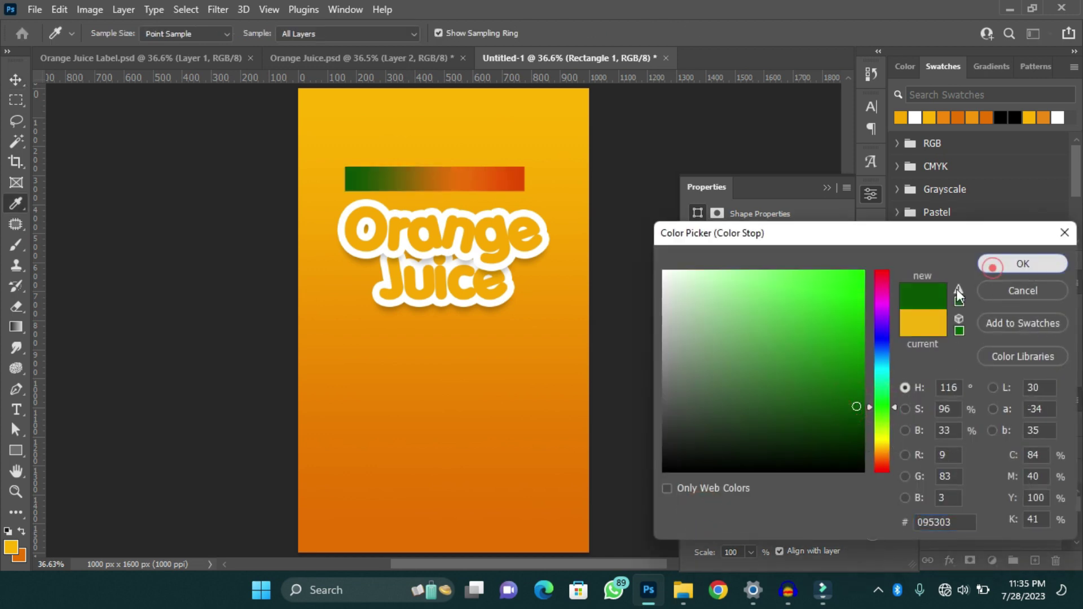
{"action": "left_click", "coordinate": [991, 269]}
{"action": "double_click", "coordinate": [828, 514]}
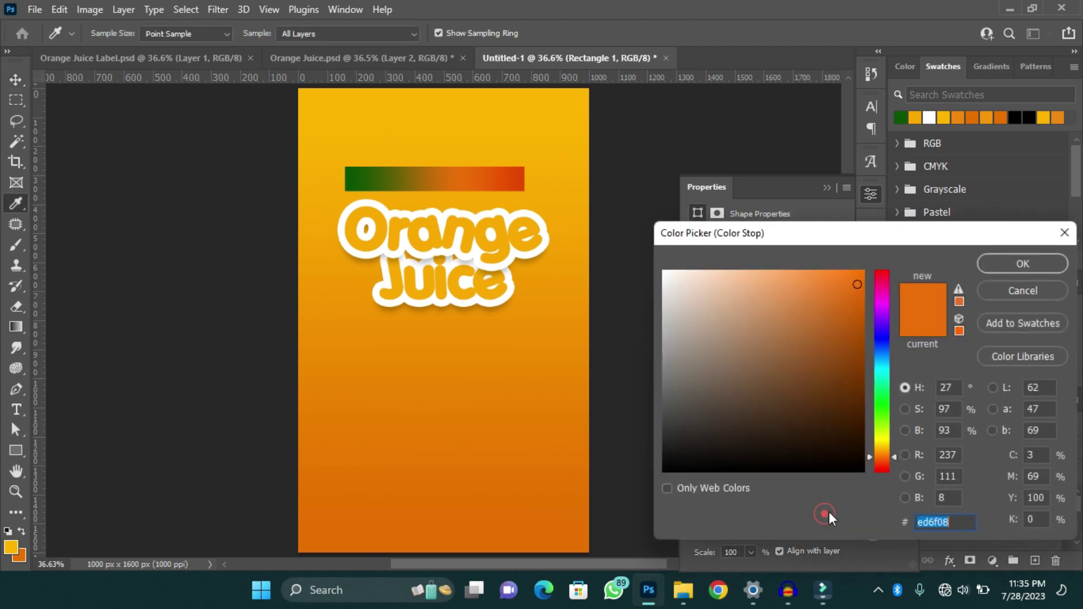
{"action": "left_click", "coordinate": [884, 404]}
{"action": "left_click", "coordinate": [850, 370]}
{"action": "left_click_drag", "start_coordinate": [850, 370], "coordinate": [854, 363]}
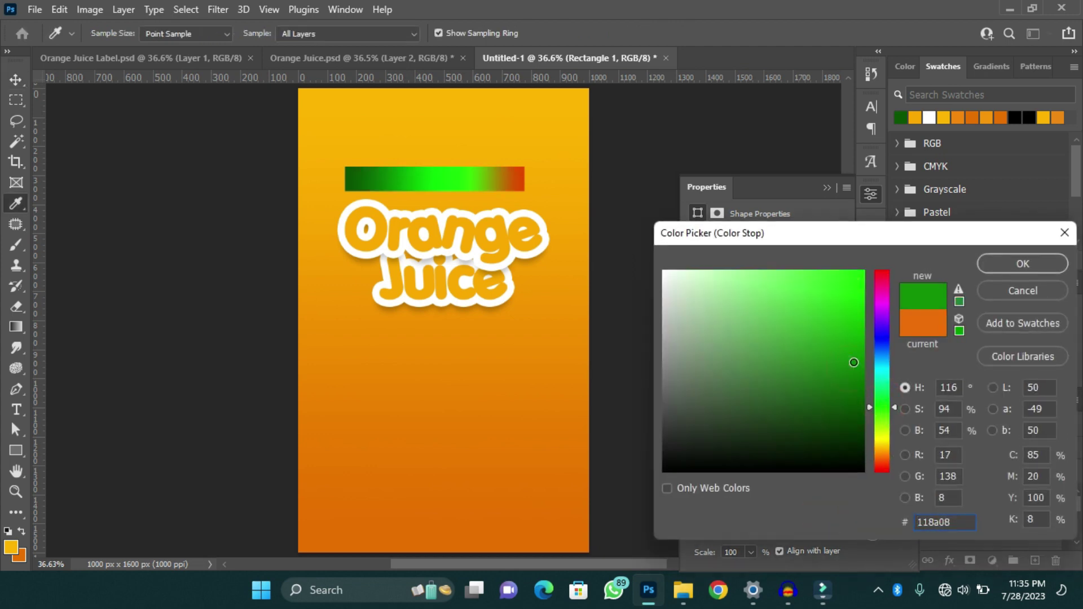
{"action": "left_click", "coordinate": [1000, 264]}
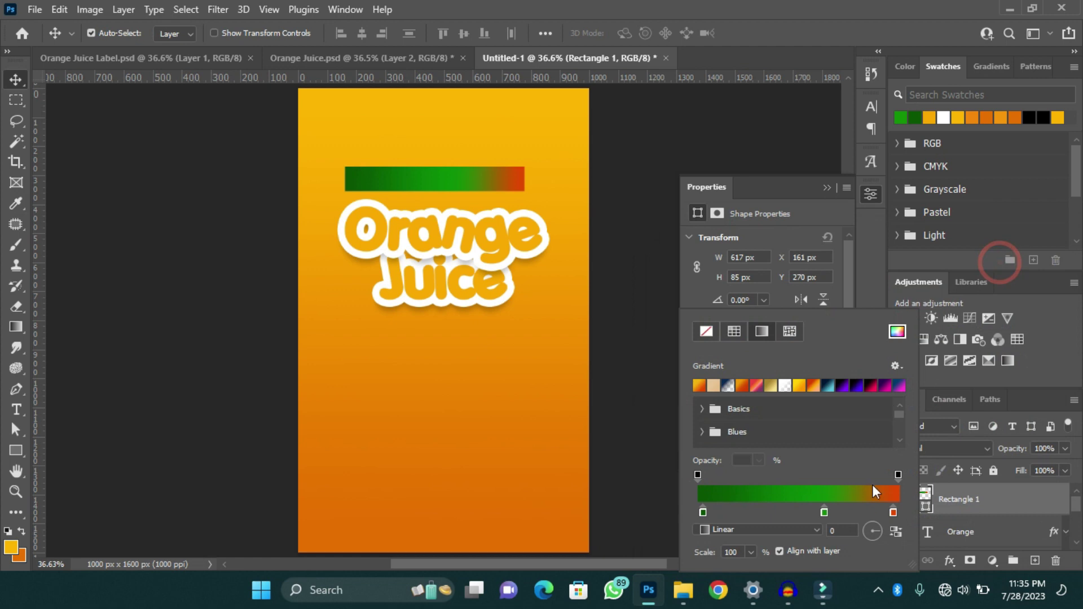
Make the right gradient stop bright green and shift the bar 31 px right
{"action": "double_click", "coordinate": [893, 515]}
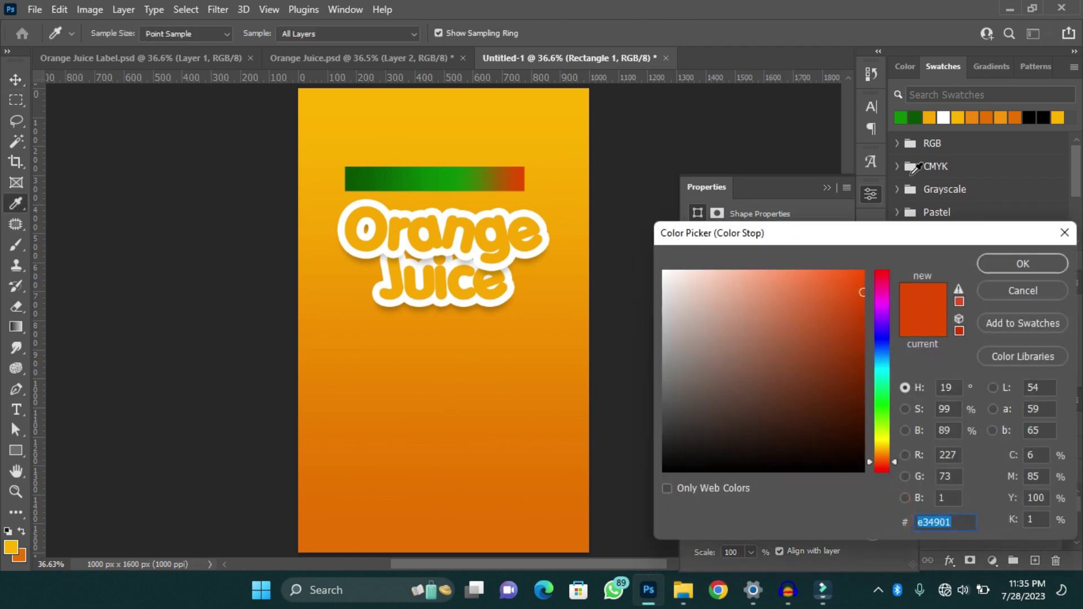
{"action": "left_click", "coordinate": [901, 117]}
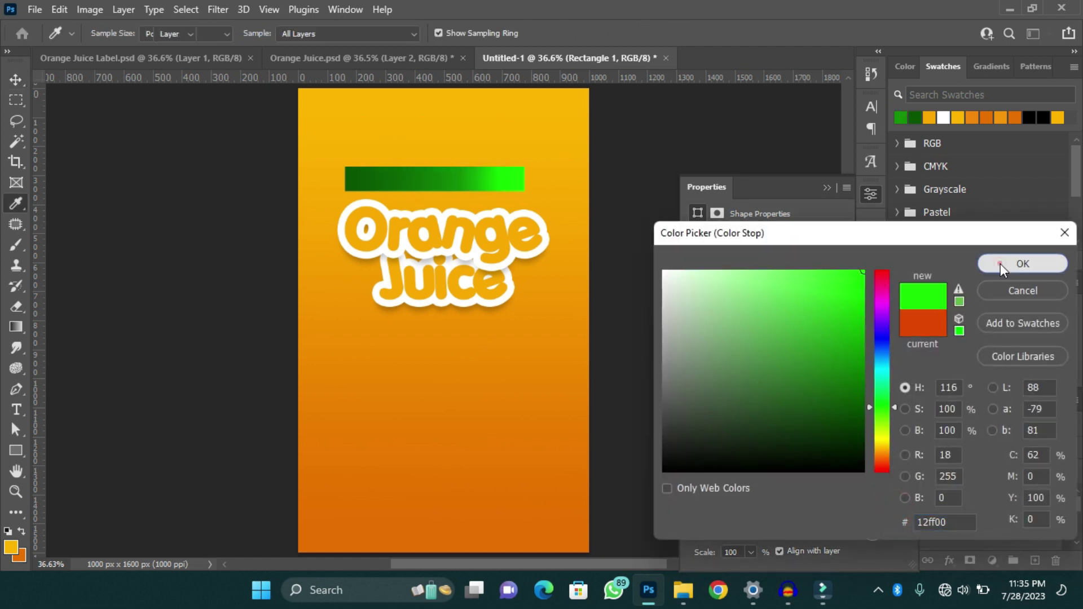
{"action": "left_click", "coordinate": [1001, 263]}
{"action": "mouse_move", "coordinate": [398, 185]}
{"action": "left_mouse_down"}
{"action": "mouse_move", "coordinate": [428, 188]}
{"action": "mouse_move", "coordinate": [408, 186]}
{"action": "left_mouse_up"}
Centre the green bar horizontally on the poster
{"action": "key", "text": "ctrl+a"}
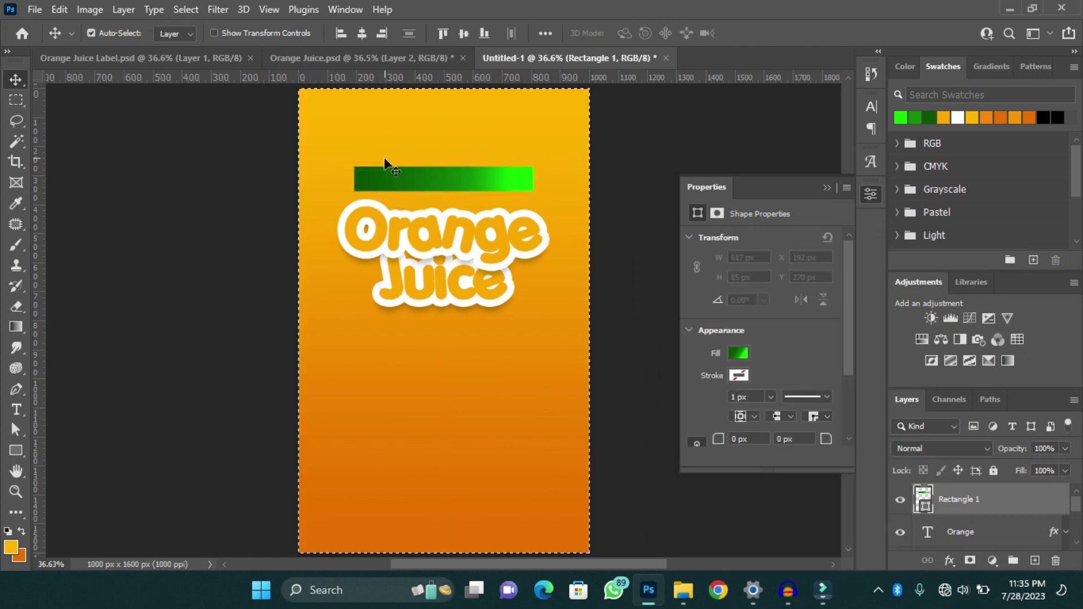
{"action": "left_click", "coordinate": [360, 35]}
{"action": "key", "text": "ctrl+d"}
Add a text line reading 'FRESH AND NATURAL' below the title
{"action": "key", "text": "t"}
{"action": "left_click", "coordinate": [396, 391]}
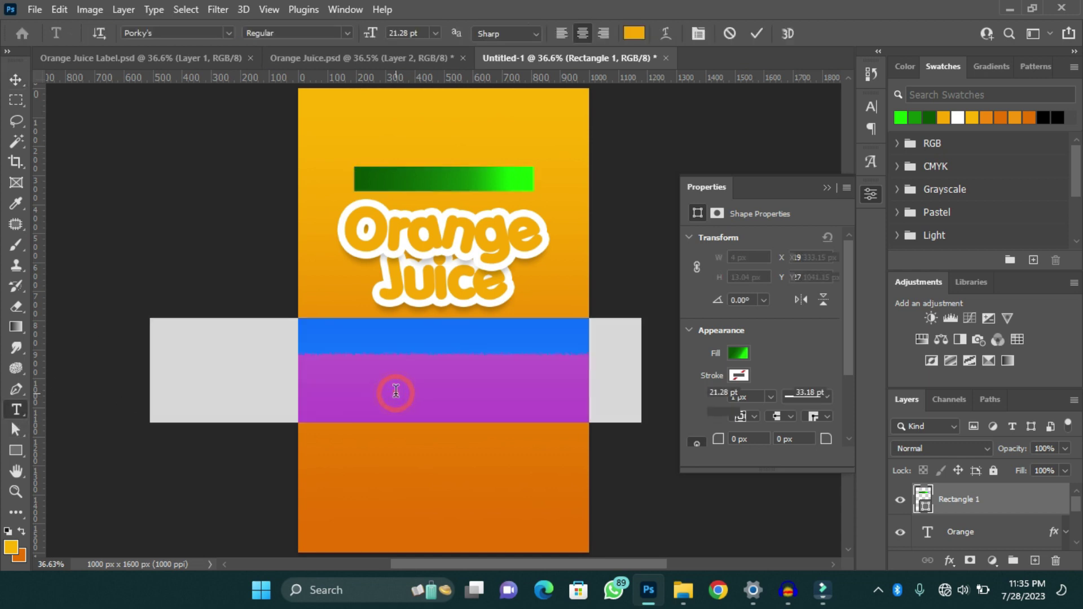
{"action": "type", "text": "FRESH AN"}
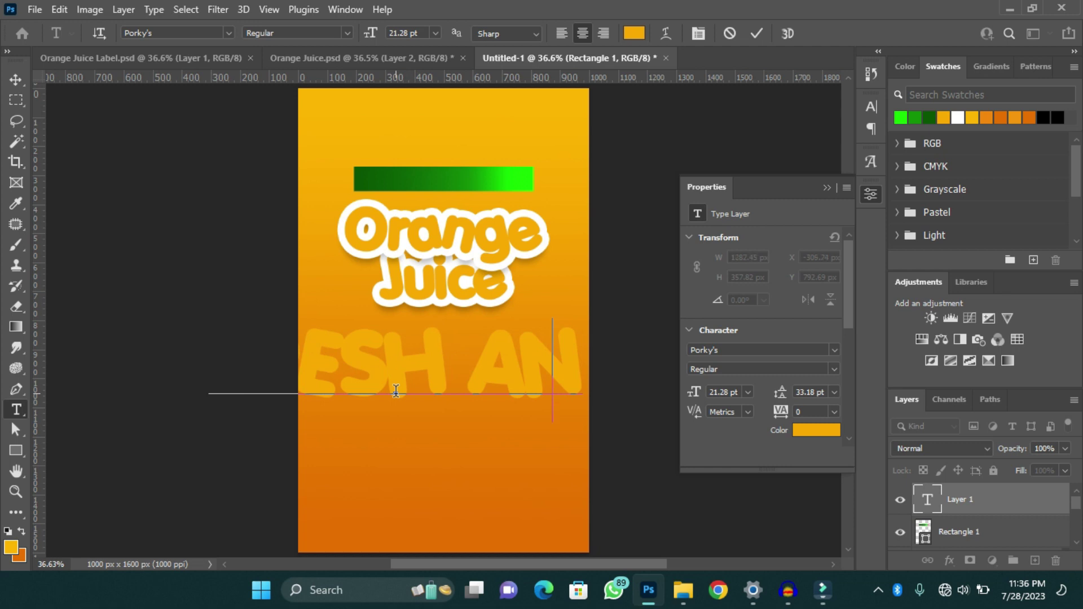
{"action": "key", "text": "BackSpace"}
{"action": "key", "text": "BackSpace"}
{"action": "key", "text": "BackSpace"}
{"action": "type", "text": "AND"}
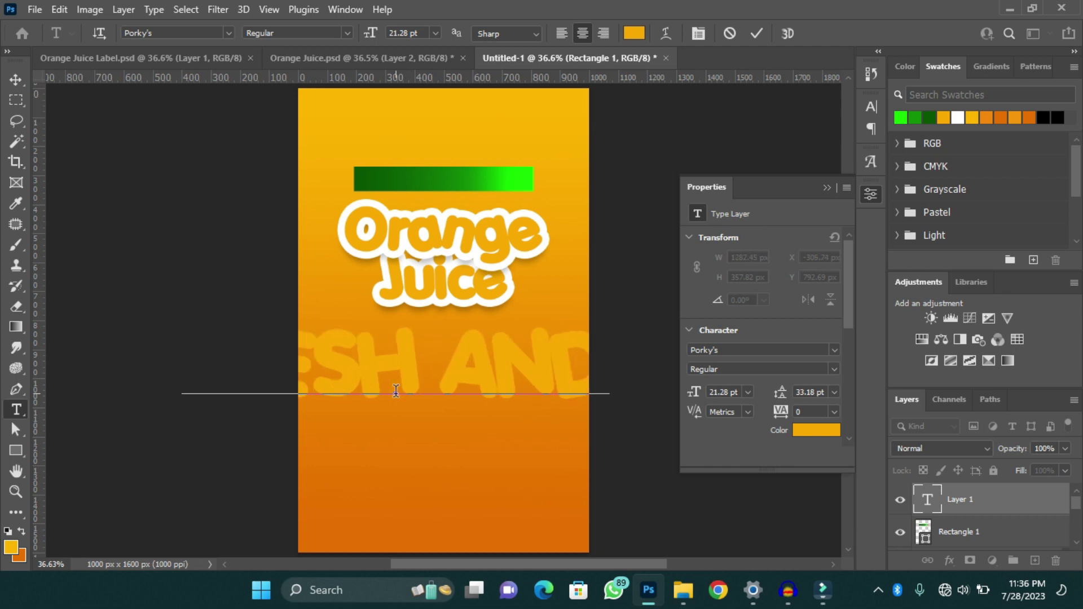
{"action": "type", "text": " NATURAL"}
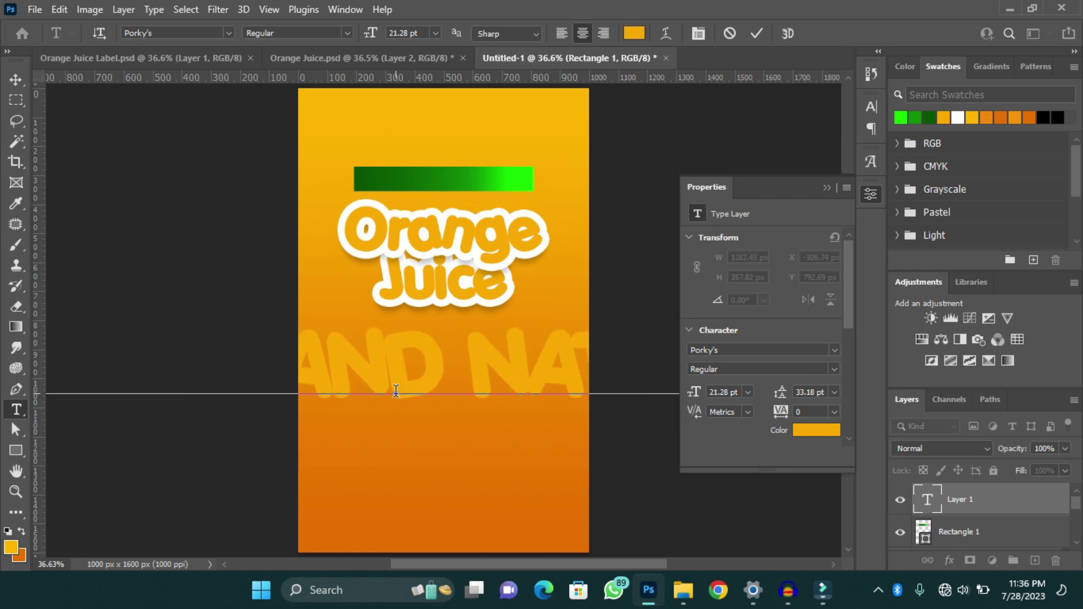
{"action": "key", "text": "ctrl+Return"}
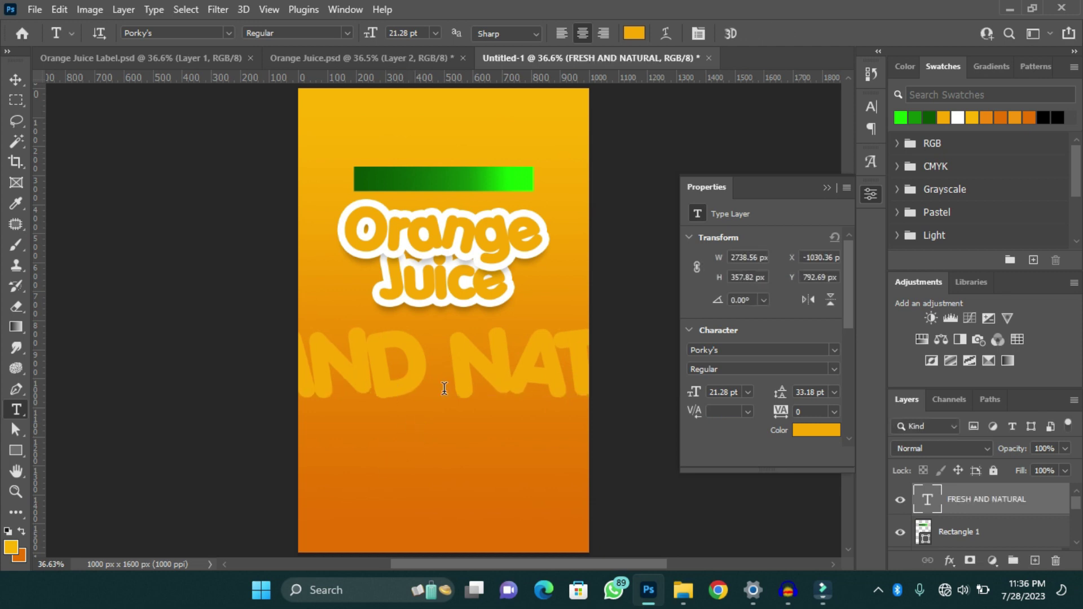
Make FRESH AND NATURAL 2 pt white Nexa Bold with Auto leading, then select the green bar's outline
{"action": "left_click", "coordinate": [871, 107]}
{"action": "left_click", "coordinate": [733, 149]}
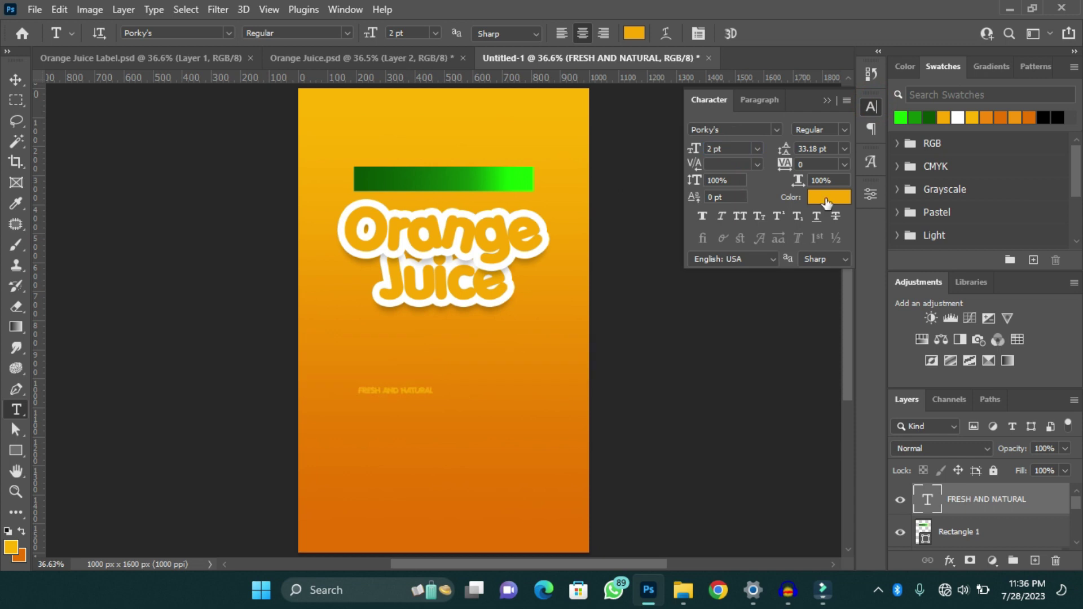
{"action": "left_click", "coordinate": [844, 147]}
{"action": "left_click", "coordinate": [839, 163]}
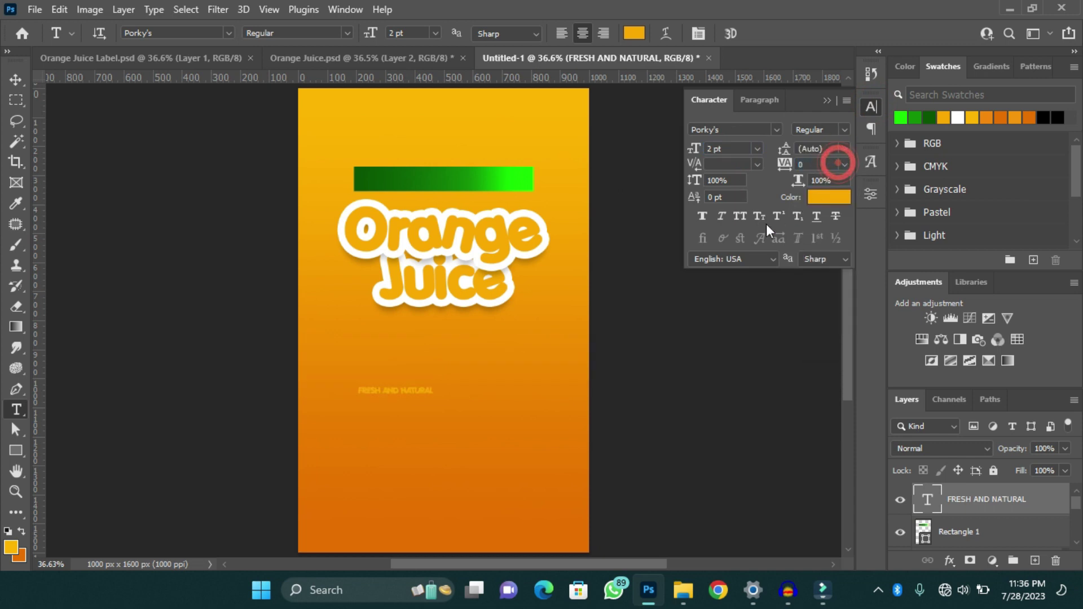
{"action": "left_click", "coordinate": [828, 196]}
{"action": "left_click", "coordinate": [769, 281]}
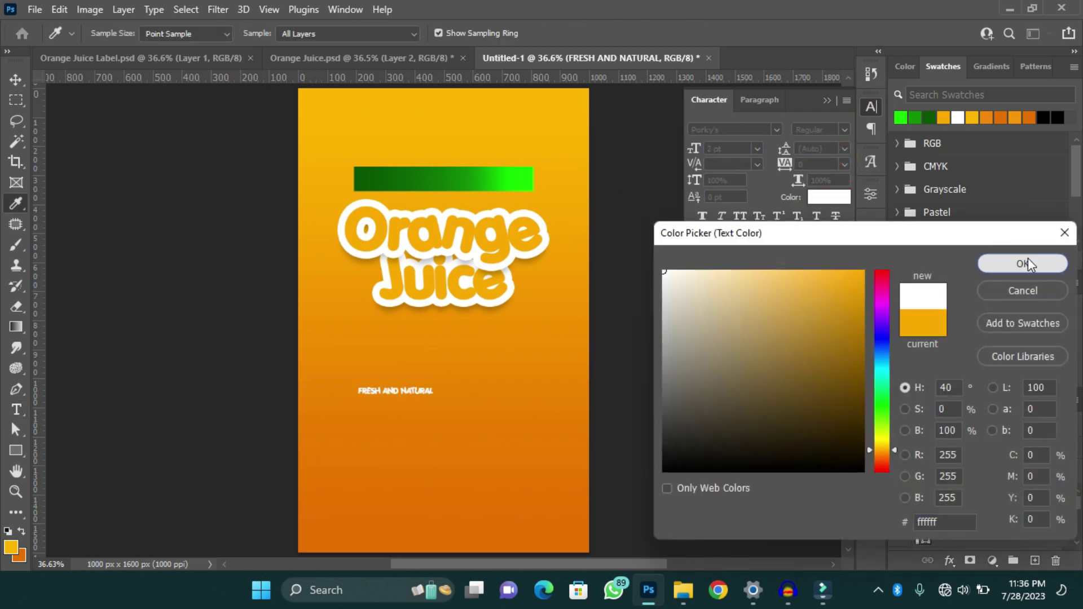
{"action": "left_click", "coordinate": [1026, 260]}
{"action": "left_click", "coordinate": [777, 130]}
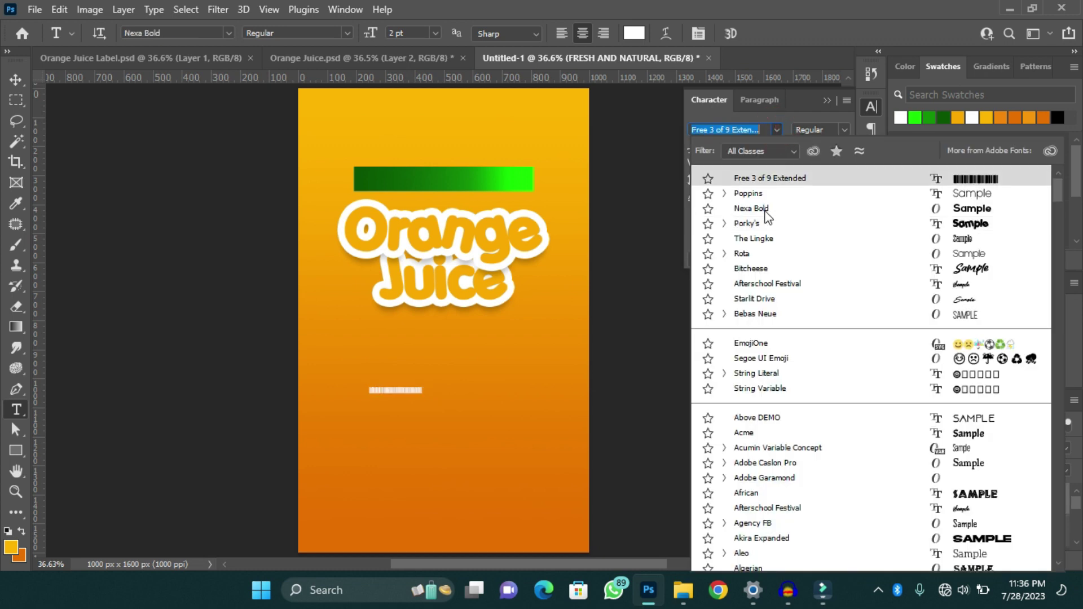
{"action": "left_click", "coordinate": [762, 213]}
{"action": "left_click", "coordinate": [759, 214]}
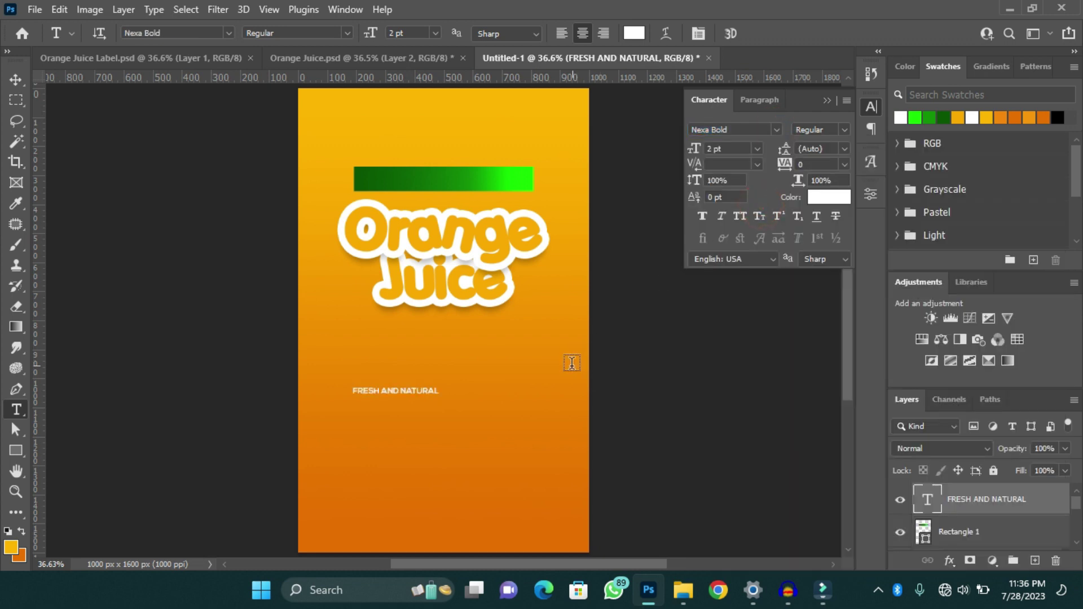
{"action": "left_click", "coordinate": [923, 532], "text": "ctrl"}
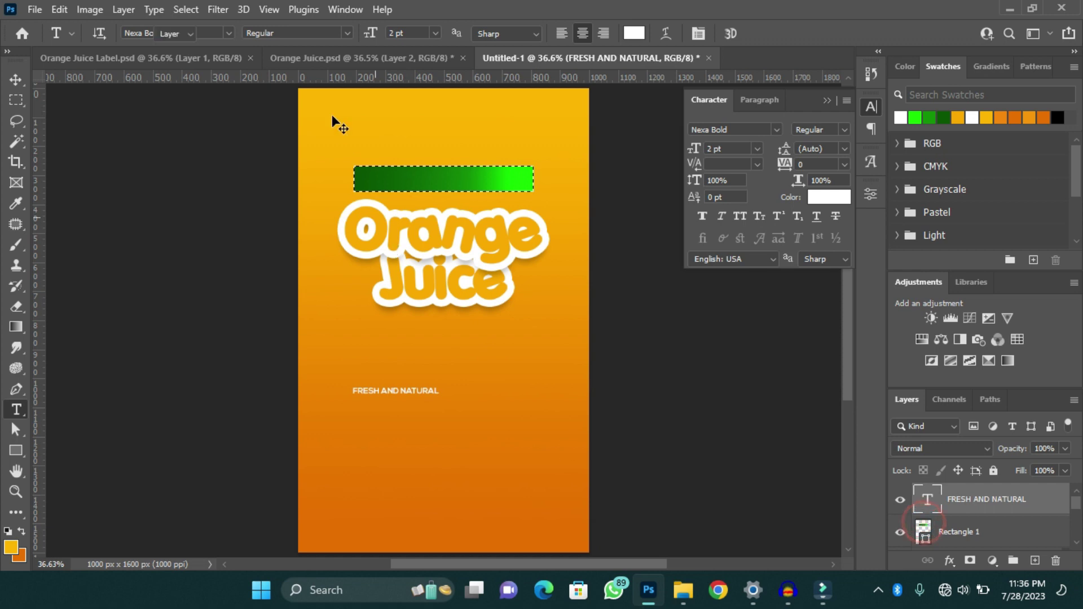
Centre the FRESH AND NATURAL text horizontally and vertically on the green bar
{"action": "key", "text": "v"}
{"action": "left_click", "coordinate": [362, 33]}
{"action": "left_click", "coordinate": [464, 33]}
{"action": "key", "text": "ctrl+d"}
Enlarge the text to about 165%, apply Faux Bold, and tighten tracking to -25
{"action": "key", "text": "ctrl+t"}
{"action": "left_click_drag", "start_coordinate": [491, 189], "coordinate": [516, 191]}
{"action": "left_click", "coordinate": [785, 34]}
{"action": "left_click", "coordinate": [702, 214]}
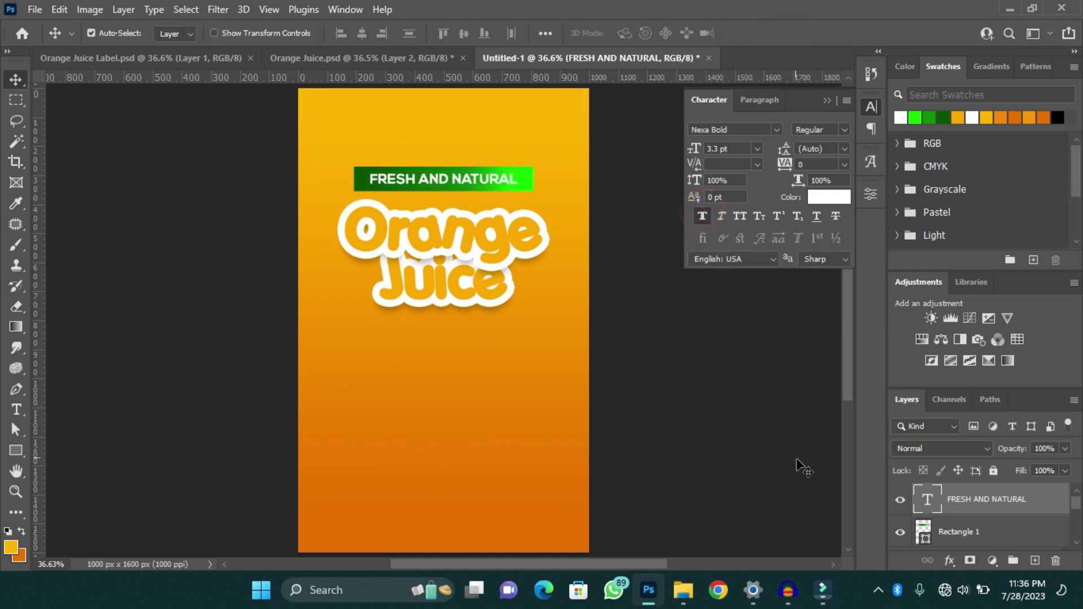
{"action": "left_click", "coordinate": [844, 165]}
{"action": "left_click", "coordinate": [841, 212]}
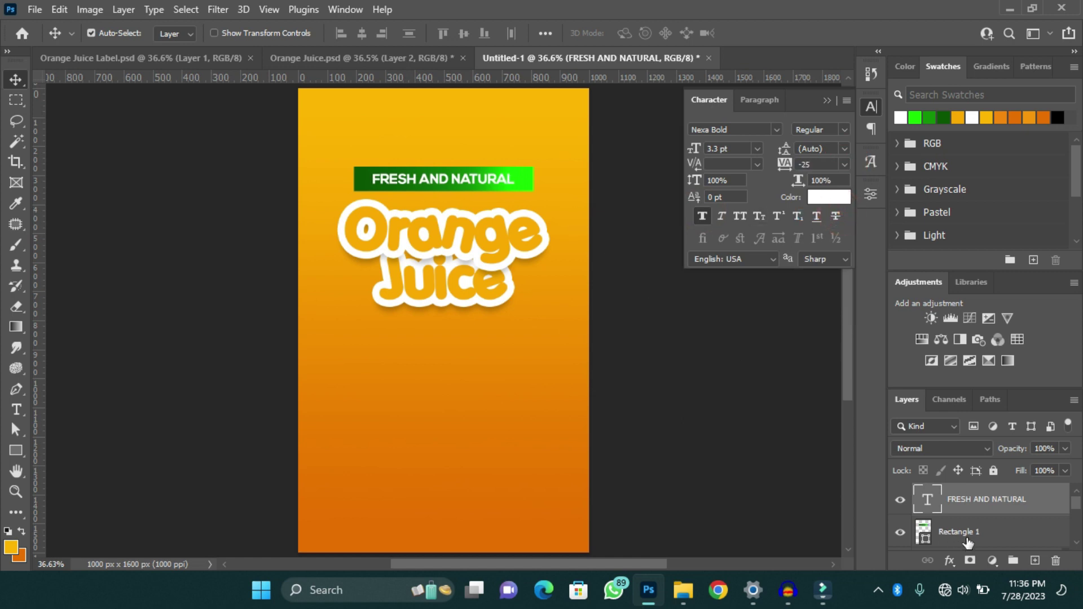
Narrow the green bar to about 88% width and reselect its outline
{"action": "left_click", "coordinate": [987, 542]}
{"action": "key", "text": "ctrl+t"}
{"action": "scroll", "coordinate": [531, 187], "scroll_direction": "up", "scroll_amount": 2}
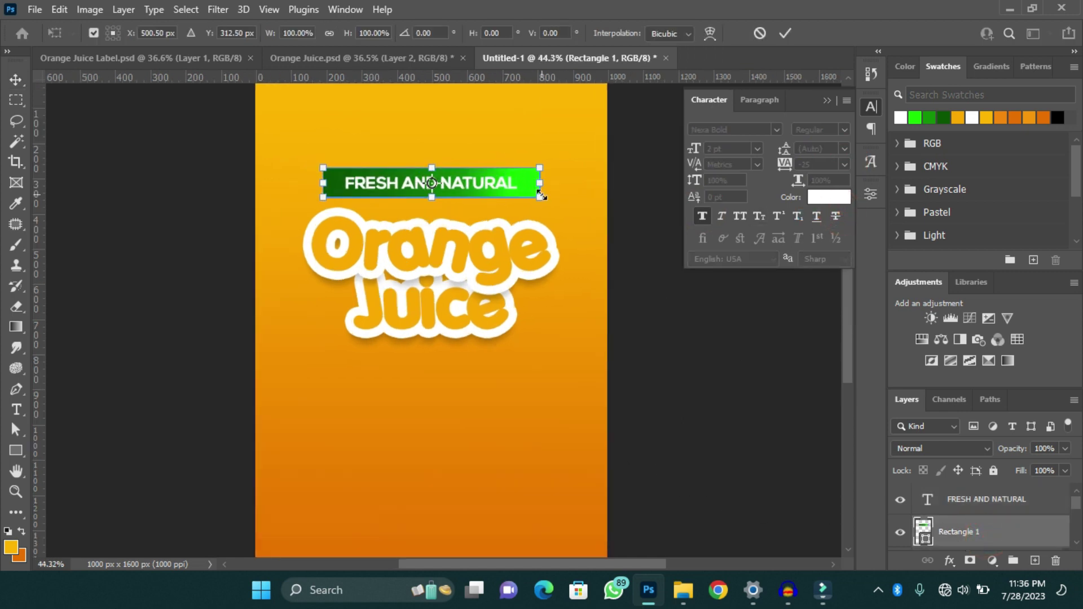
{"action": "left_click_drag", "start_coordinate": [538, 182], "coordinate": [527, 182]}
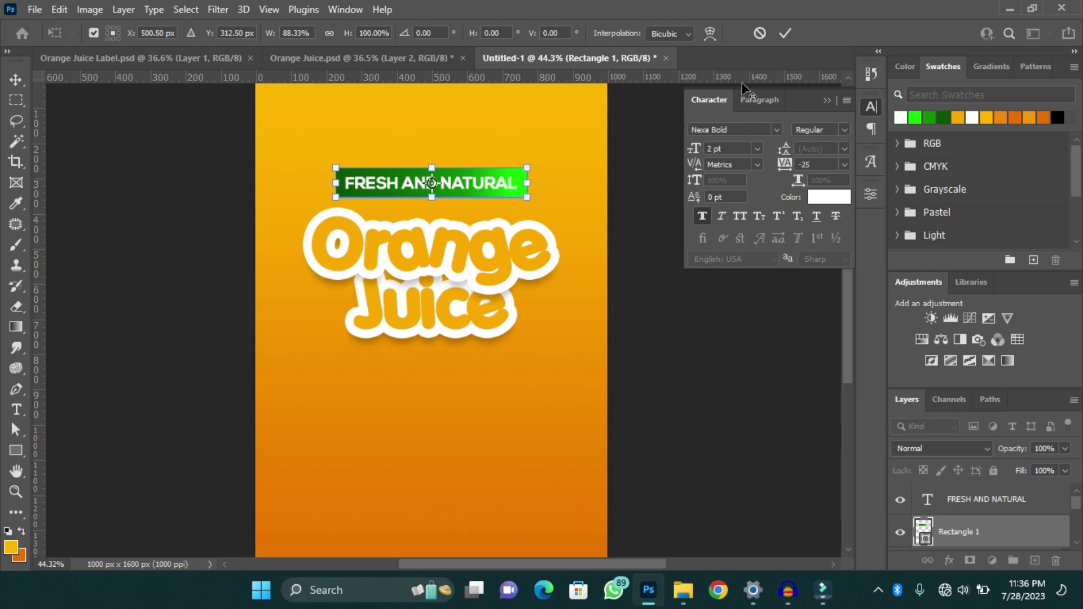
{"action": "left_click", "coordinate": [786, 32]}
{"action": "left_click", "coordinate": [923, 532], "text": "ctrl"}
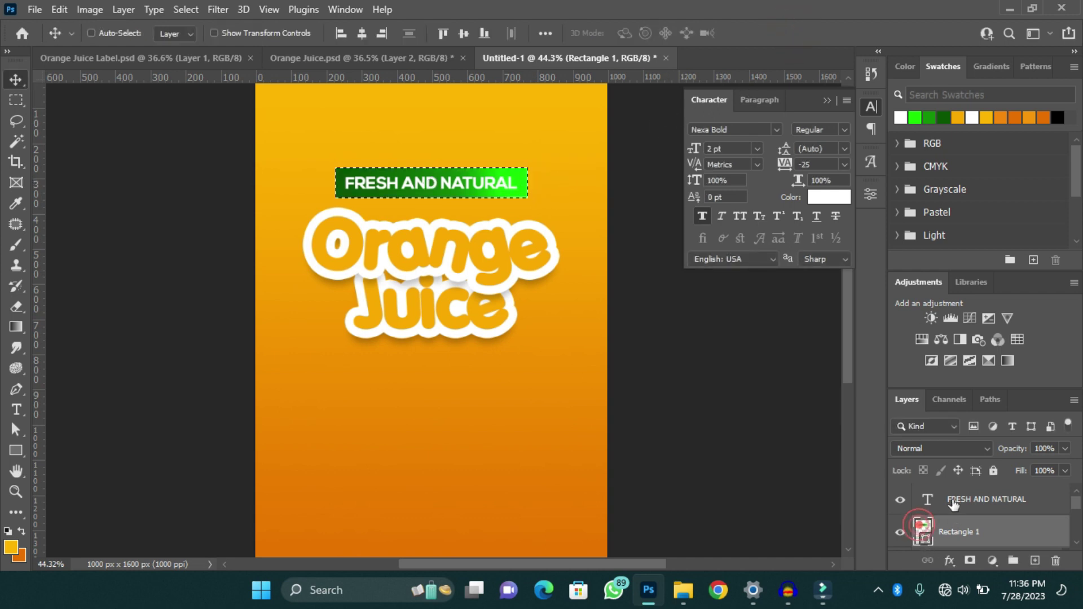
Centre the FRESH AND NATURAL text horizontally and vertically on the selected green bar
{"action": "left_click", "coordinate": [955, 499]}
{"action": "left_click", "coordinate": [366, 29]}
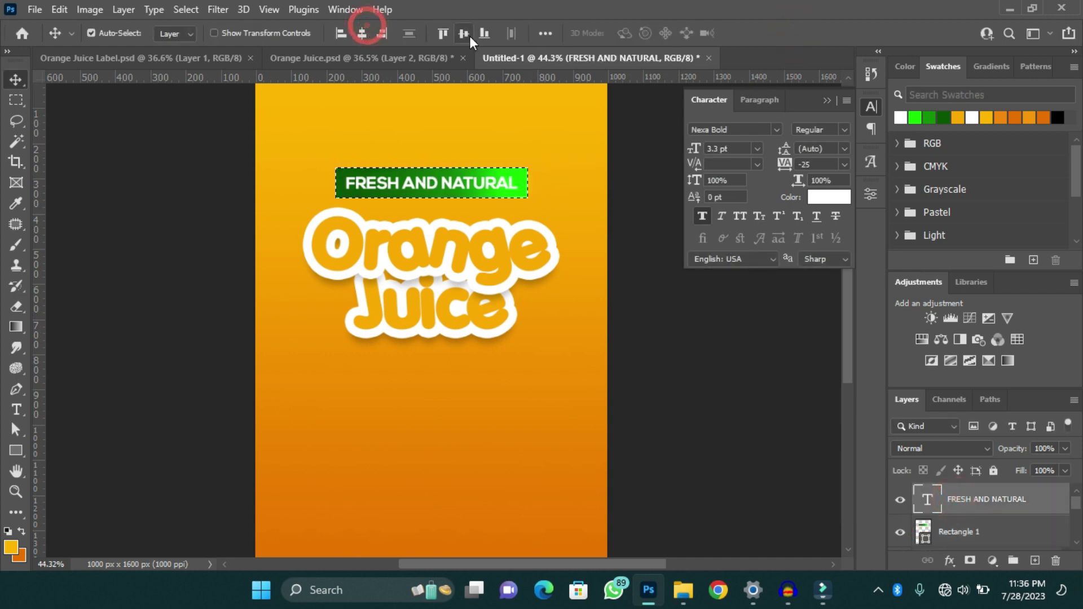
{"action": "left_click", "coordinate": [464, 33]}
{"action": "key", "text": "ctrl+d"}
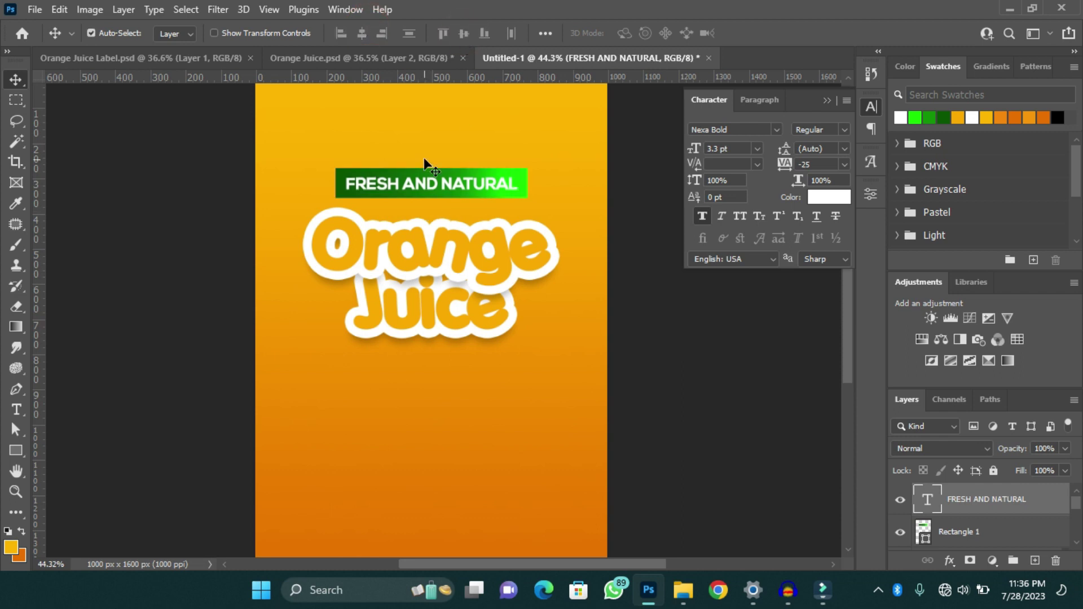
Group the text and green bar as Group 1 and convert it to a smart object
{"action": "left_click_drag", "start_coordinate": [426, 158], "coordinate": [452, 168]}
{"action": "key", "text": "ctrl+g"}
{"action": "right_click", "coordinate": [948, 494]}
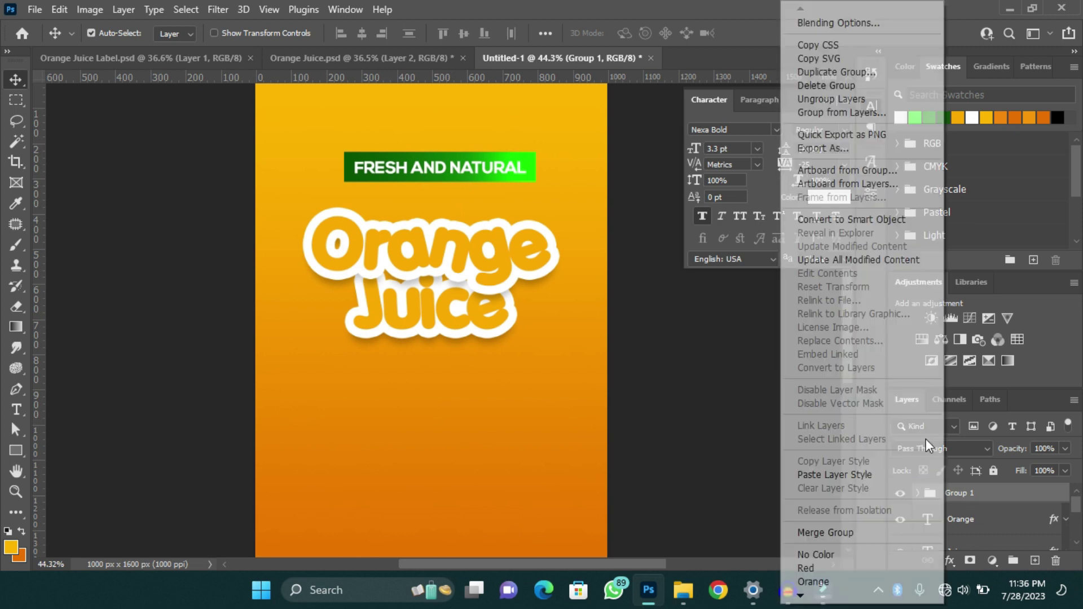
{"action": "left_click", "coordinate": [833, 220]}
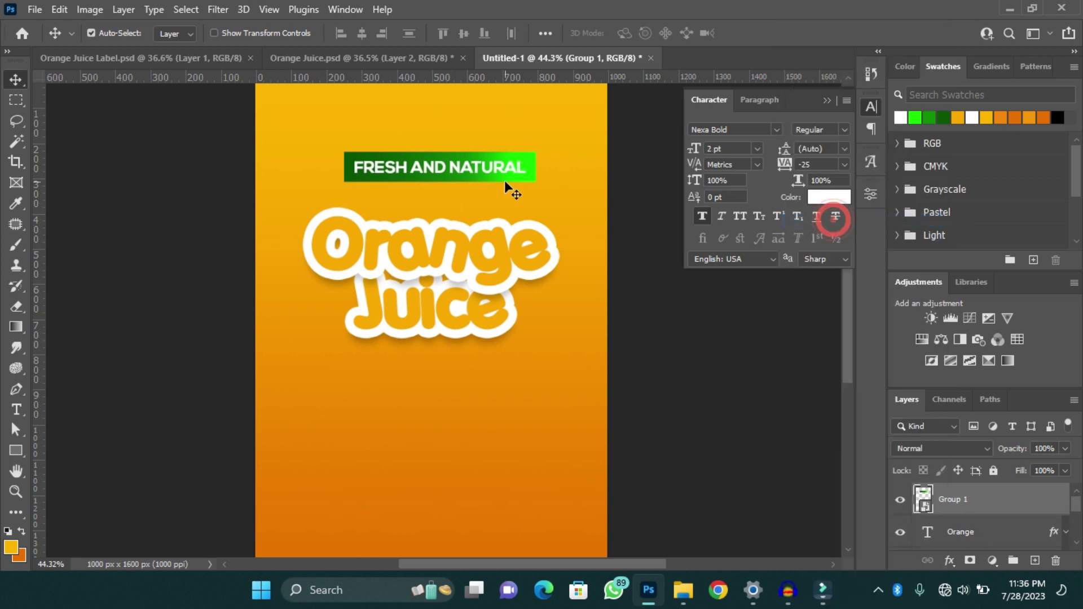
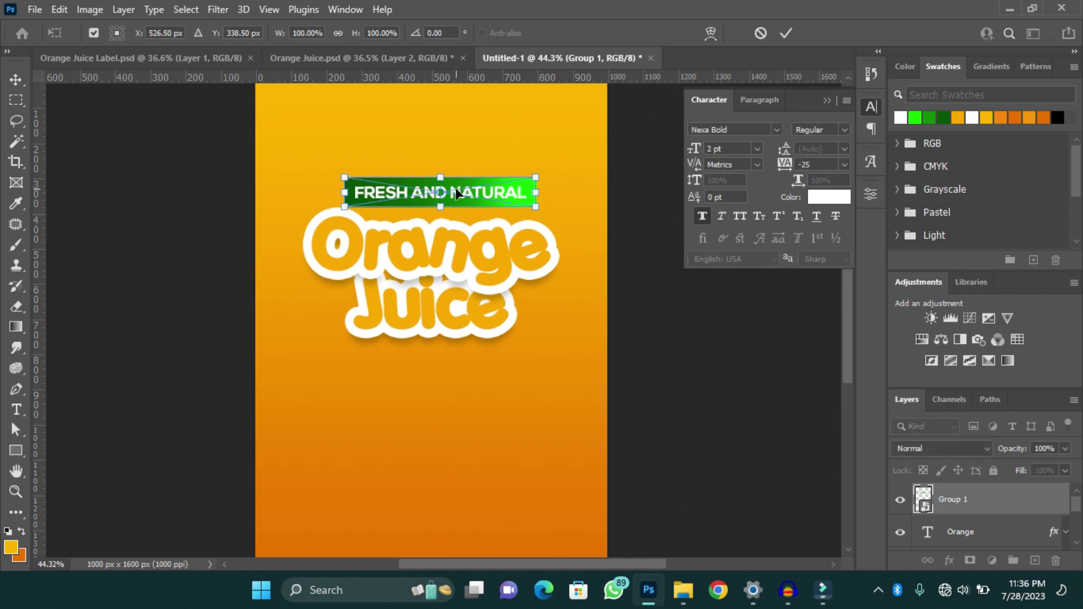
Warp the banner with the Flag style at a bend of 25
{"action": "left_click", "coordinate": [712, 34]}
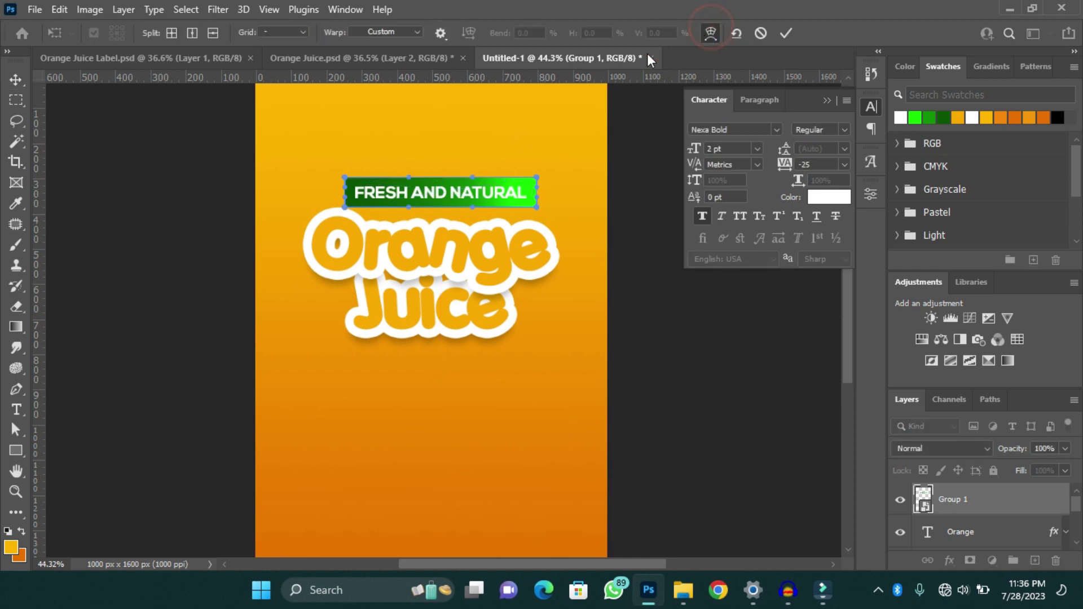
{"action": "left_click", "coordinate": [412, 31]}
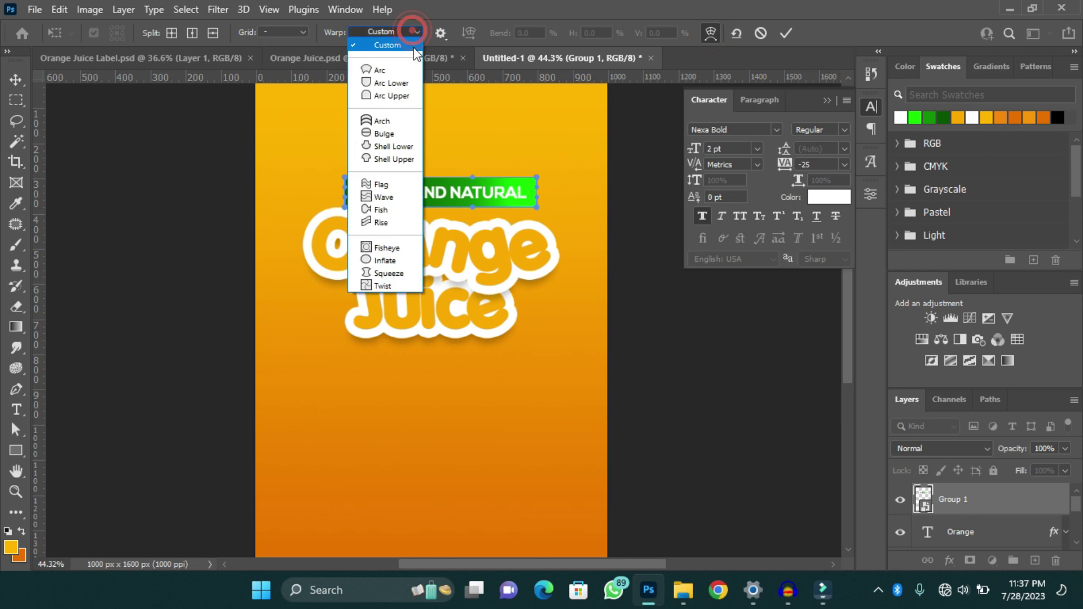
{"action": "left_click", "coordinate": [405, 189]}
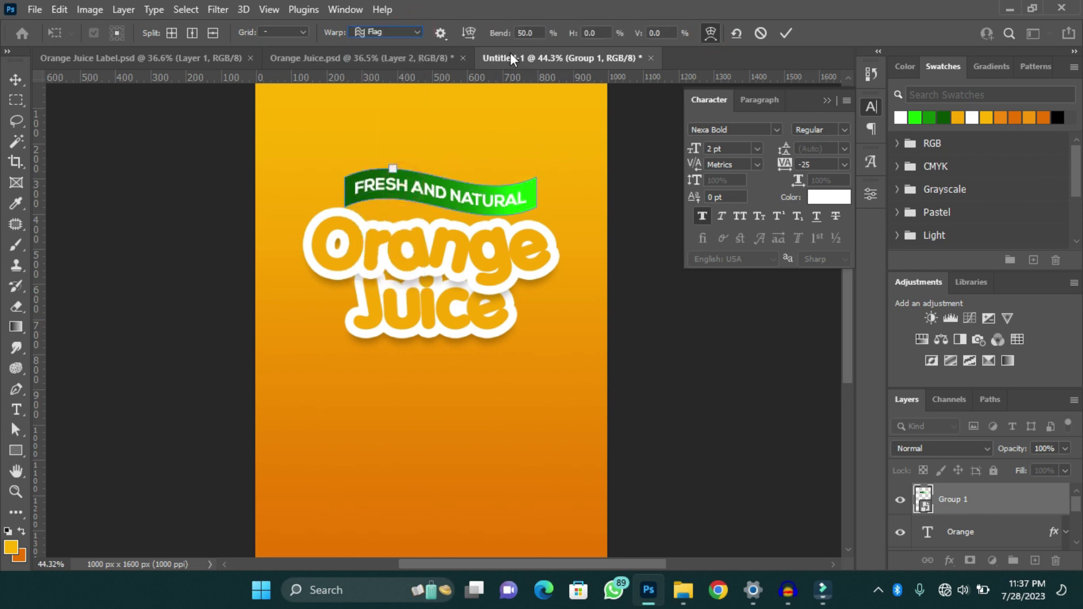
{"action": "double_click", "coordinate": [537, 31]}
{"action": "type", "text": "25"}
{"action": "key", "text": "Return"}
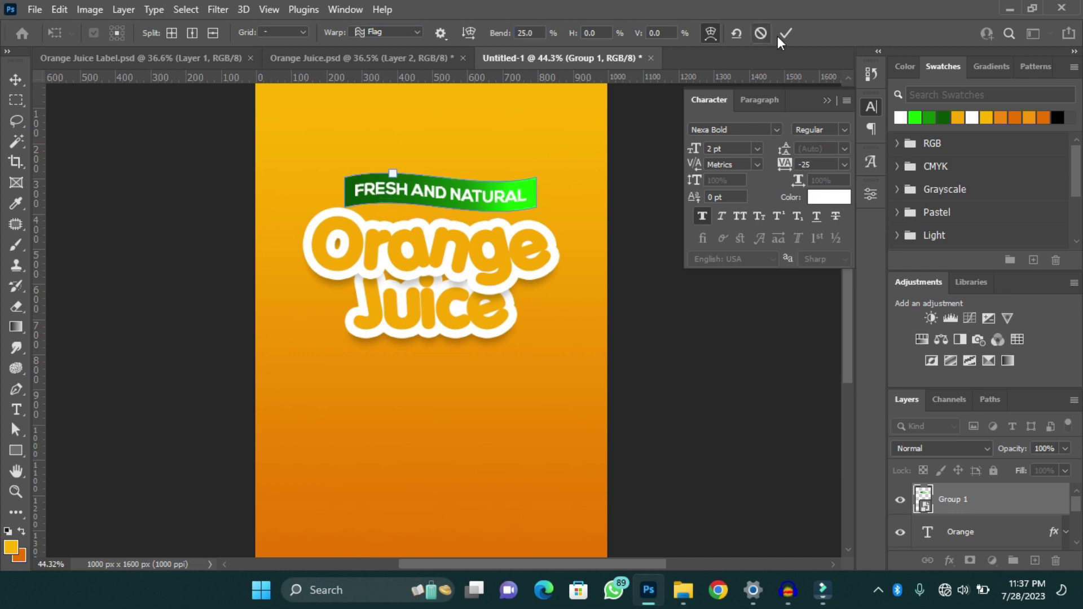
{"action": "left_click", "coordinate": [786, 33]}
Scale the warped banner down to about 86% of its size
{"action": "key", "text": "ctrl+t"}
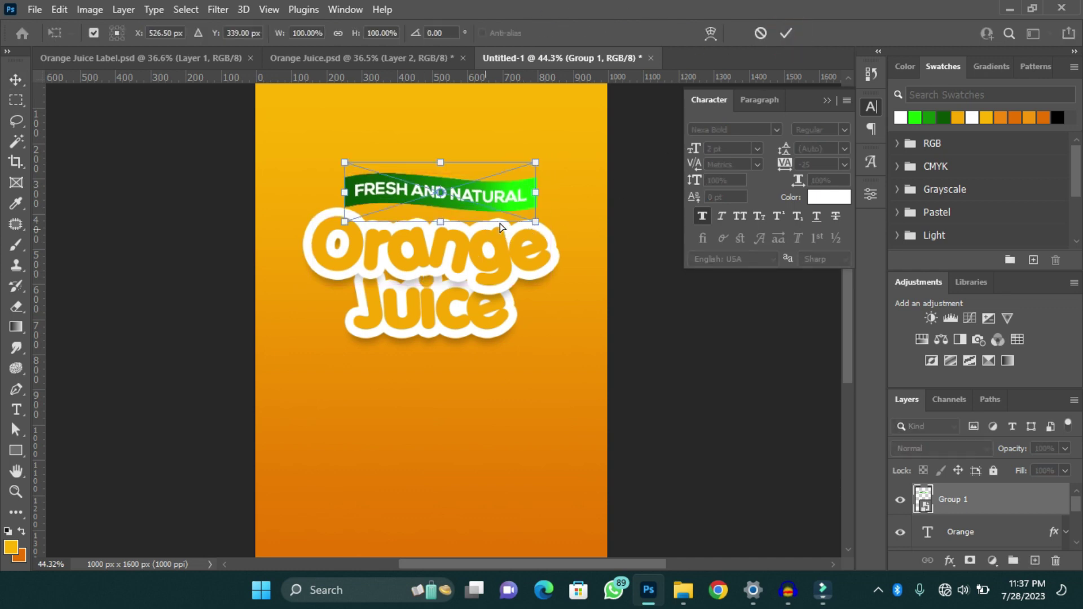
{"action": "left_click_drag", "start_coordinate": [533, 223], "coordinate": [498, 227]}
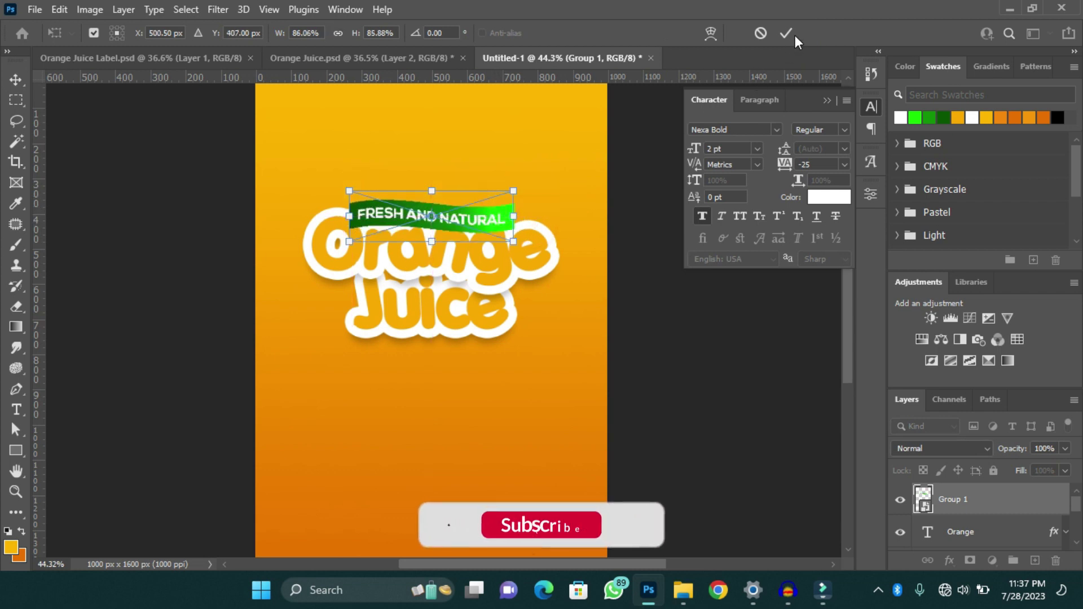
{"action": "left_click", "coordinate": [787, 34]}
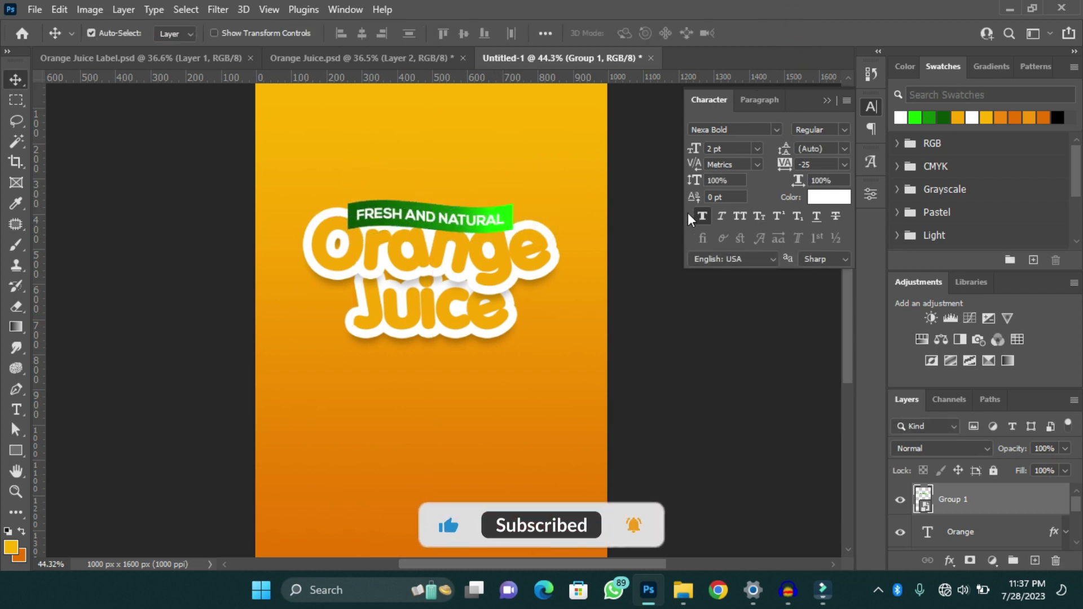
Nudge the banner up and left, then nudge the banner and title up together
{"action": "key", "text": "Up"}
{"action": "key", "text": "Up"}
{"action": "key", "text": "Up"}
{"action": "key", "text": "Up"}
{"action": "key", "text": "Up"}
{"action": "key", "text": "Up"}
{"action": "key", "text": "Up"}
{"action": "key", "text": "Left"}
{"action": "key", "text": "Left"}
{"action": "key", "text": "Left"}
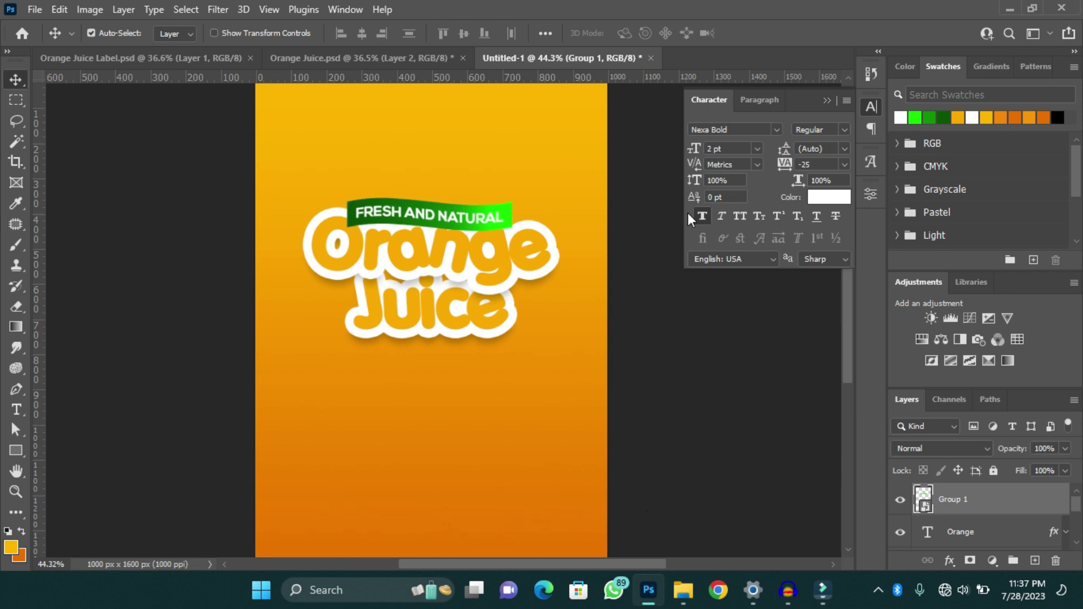
{"action": "key", "text": "shift+Up"}
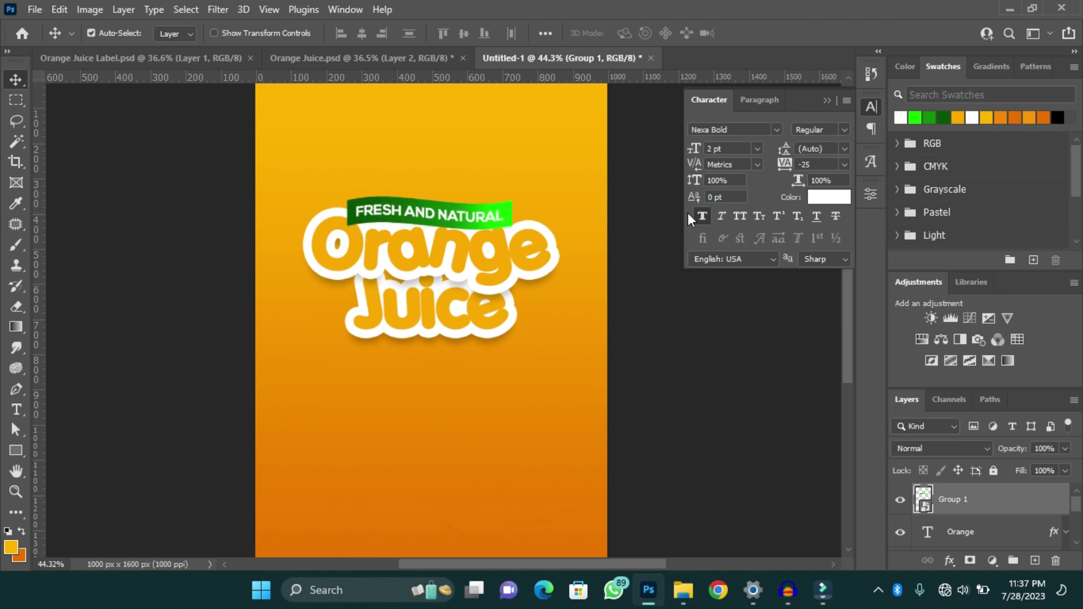
{"action": "key", "text": "shift+Up"}
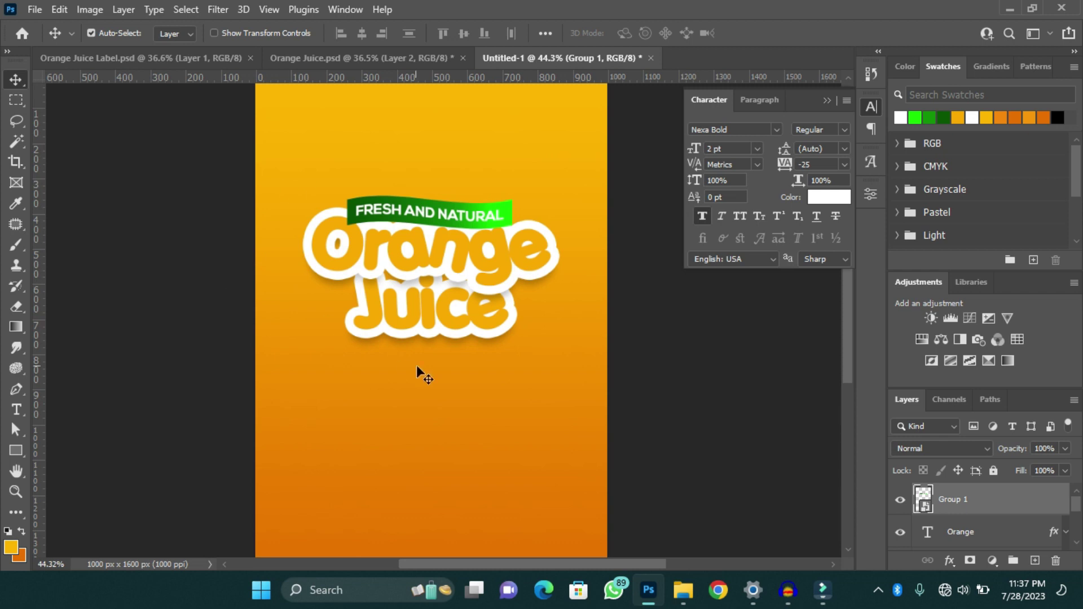
{"action": "left_click_drag", "start_coordinate": [249, 203], "coordinate": [518, 361]}
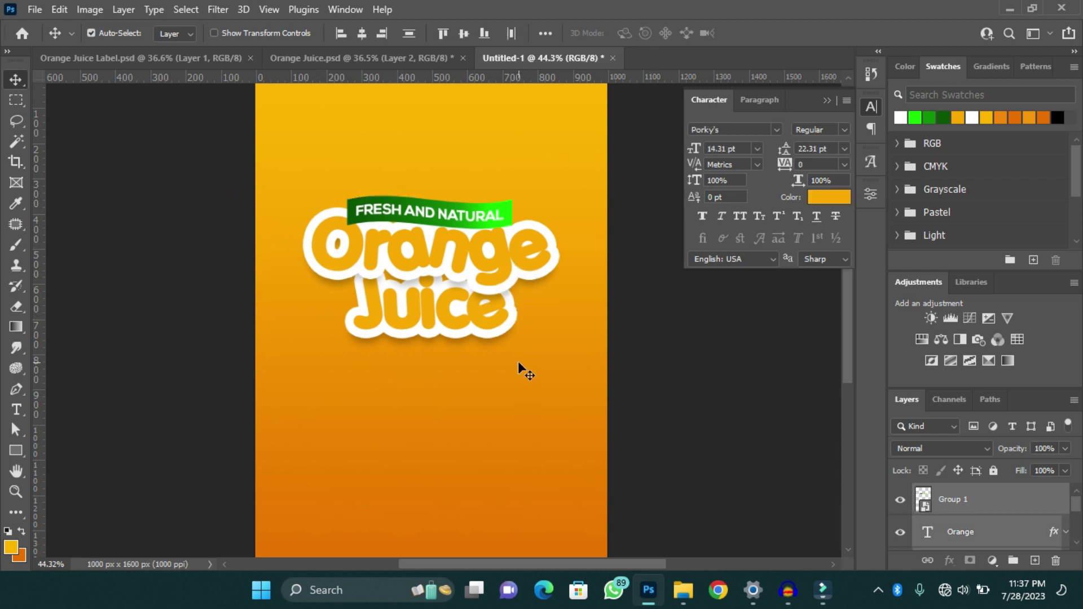
{"action": "key", "text": "shift+Up"}
{"action": "key", "text": "shift+Up"}
{"action": "key", "text": "shift+Up"}
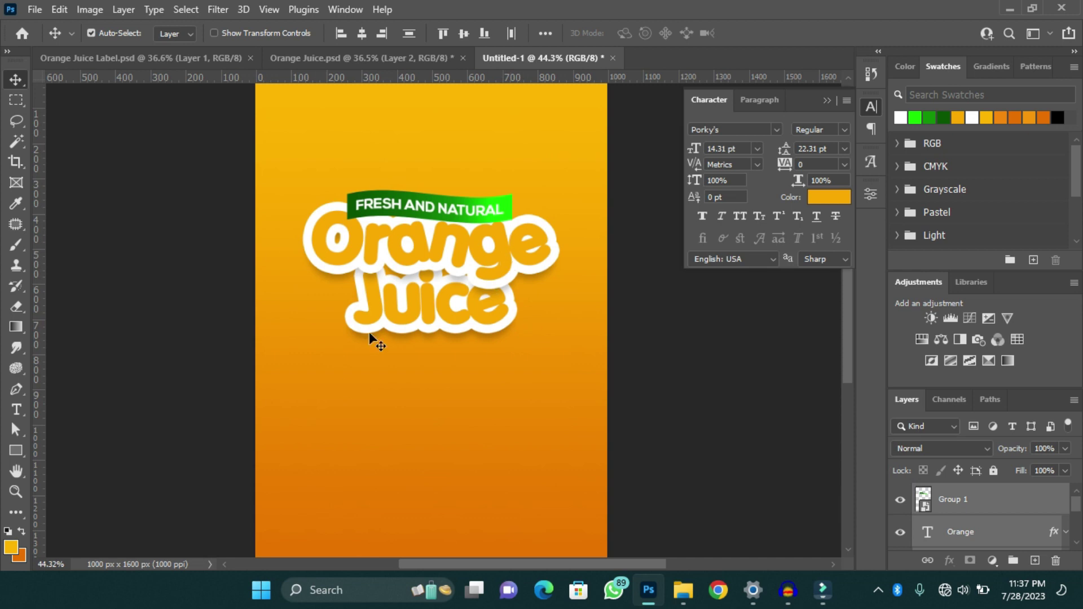
Group the banner and title layers and name the group ORANGE LAYER
{"action": "key", "text": "ctrl+g"}
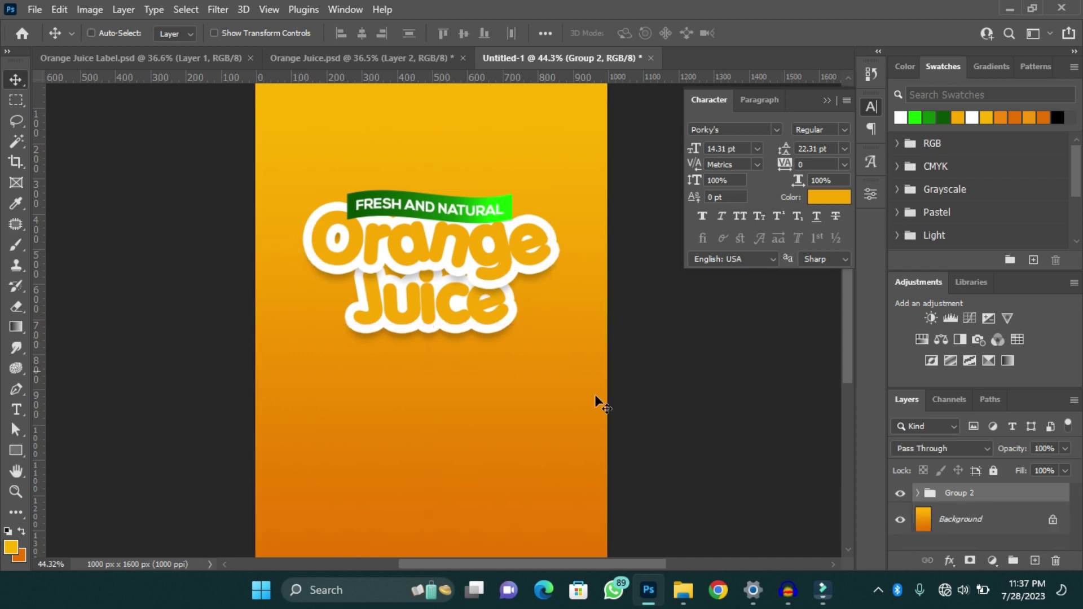
{"action": "double_click", "coordinate": [967, 494]}
{"action": "type", "text": "ORANGE LAYER"}
{"action": "key", "text": "Return"}
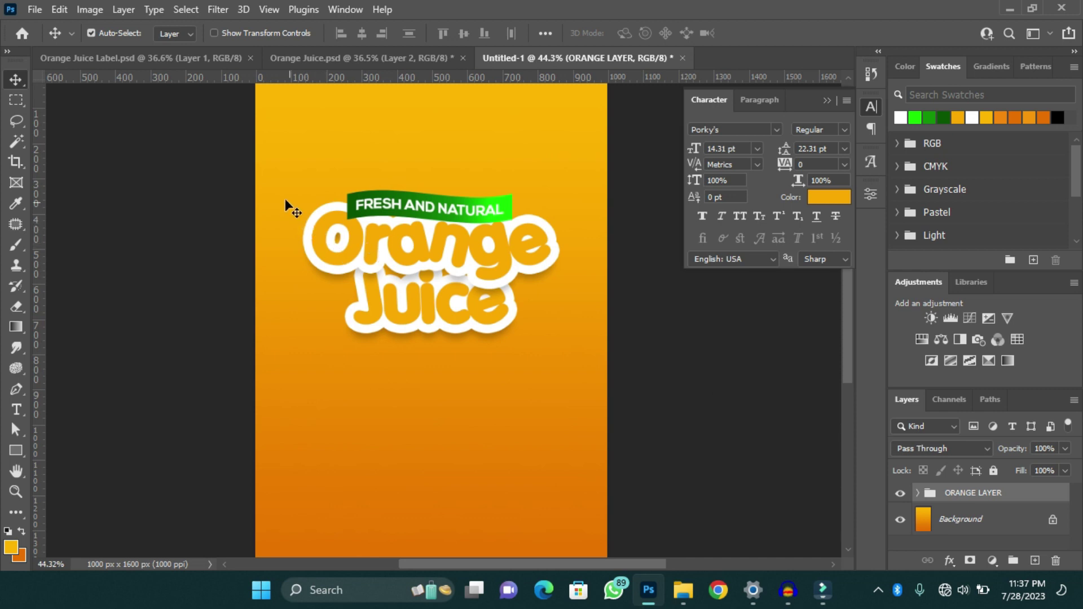
Select the ORANGE LAYER group and check its 161 px side margins with the whole poster visible
{"action": "left_click_drag", "start_coordinate": [286, 199], "coordinate": [587, 364]}
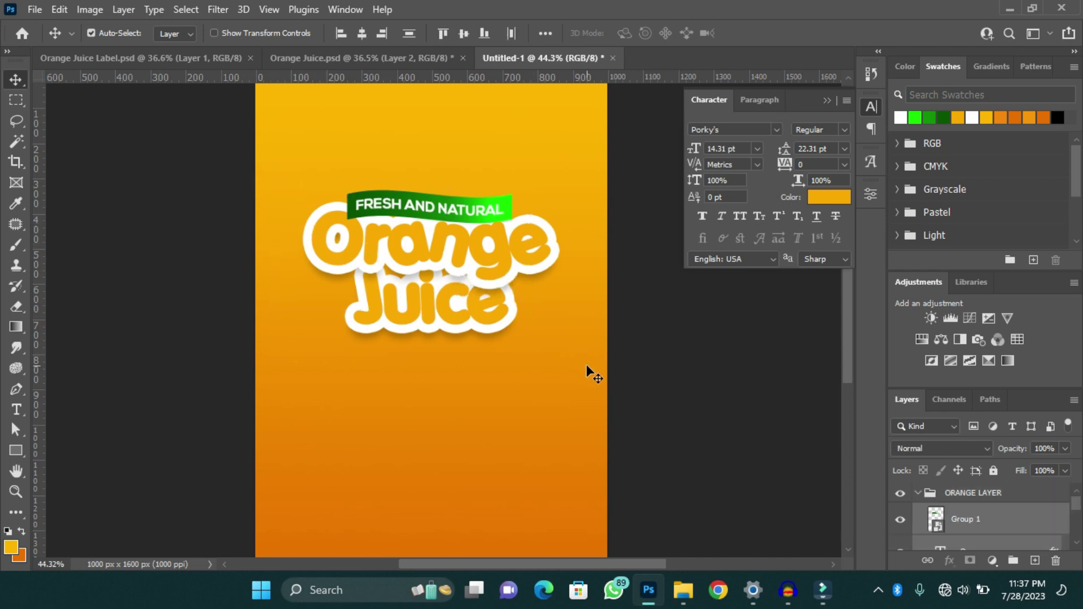
{"action": "left_click", "coordinate": [918, 493]}
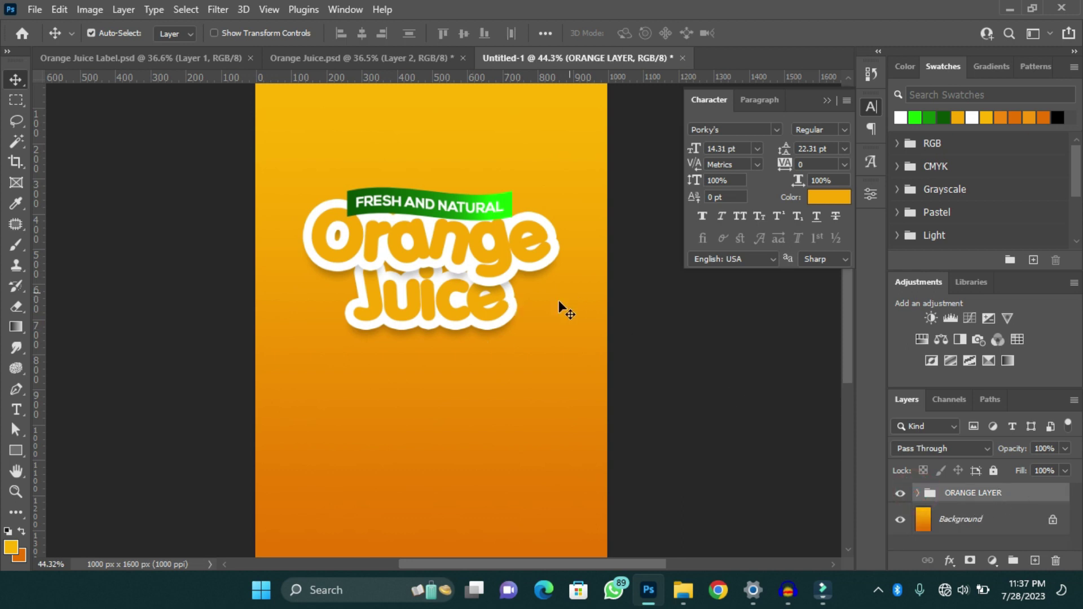
{"action": "scroll", "coordinate": [530, 415], "scroll_direction": "down", "scroll_amount": 5}
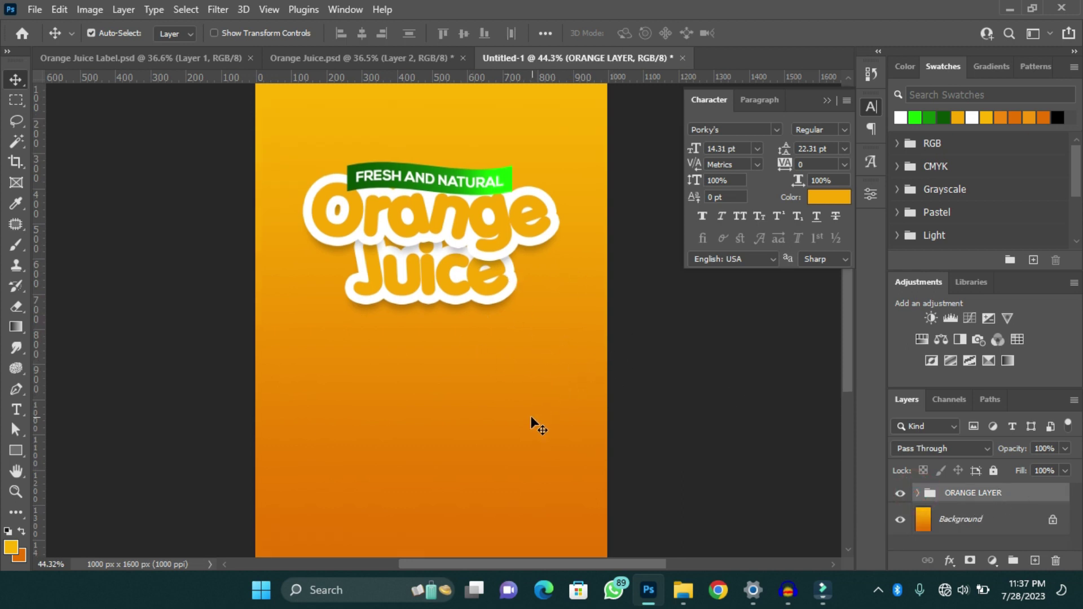
{"action": "key", "text": "ctrl+0"}
{"action": "key", "text": "ctrl"}
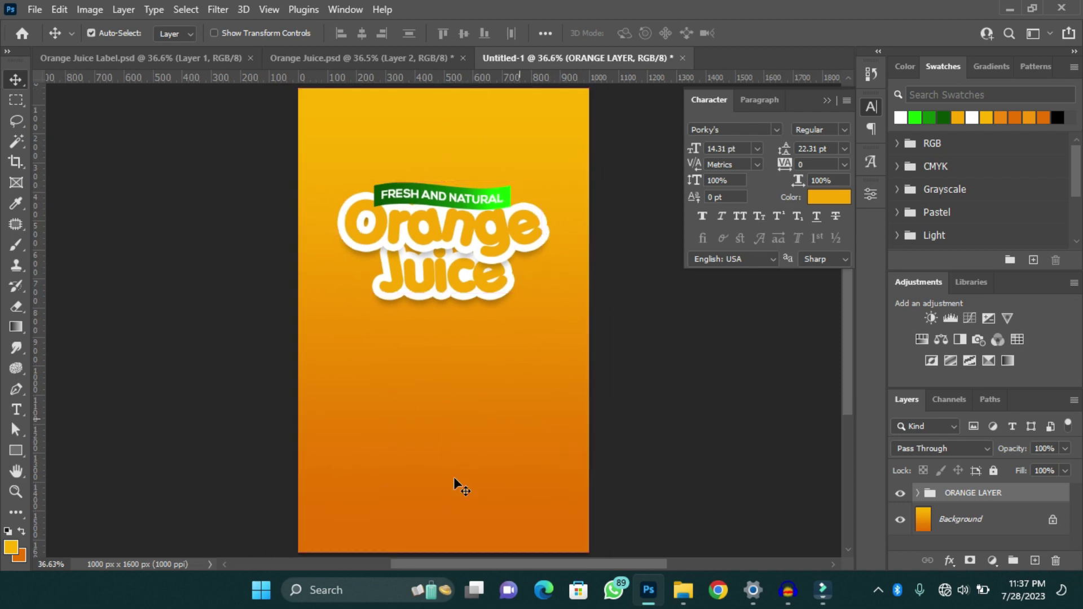
{"action": "scroll", "coordinate": [454, 477], "scroll_direction": "down", "scroll_amount": 2}
{"action": "scroll", "coordinate": [568, 342], "scroll_direction": "up", "scroll_amount": 1}
Place the oranges image pngegg (39) from Downloads as an embedded layer
{"action": "left_click", "coordinate": [34, 9]}
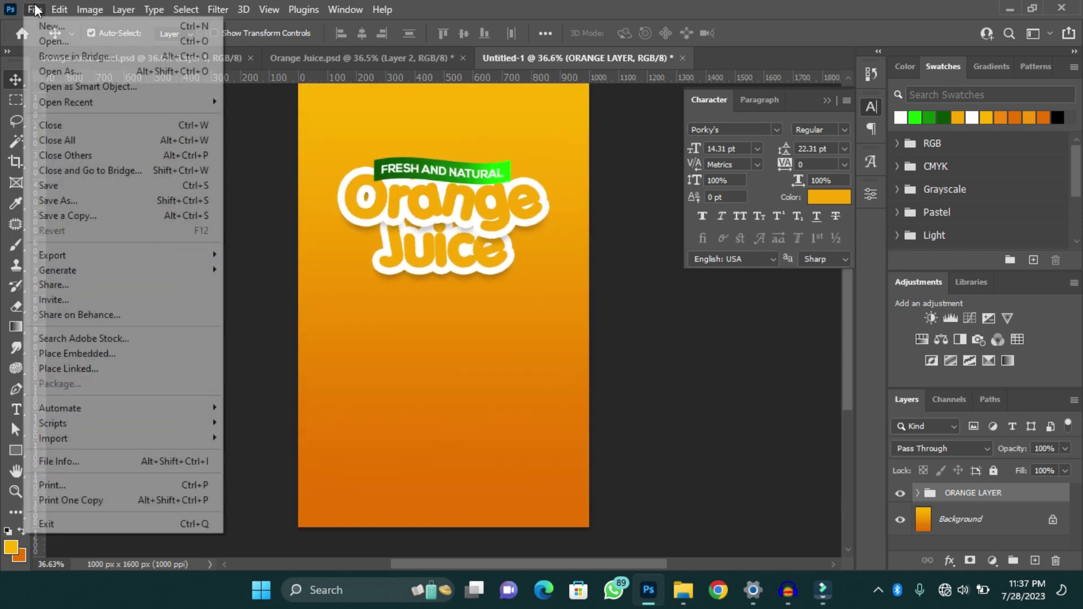
{"action": "left_click", "coordinate": [82, 354]}
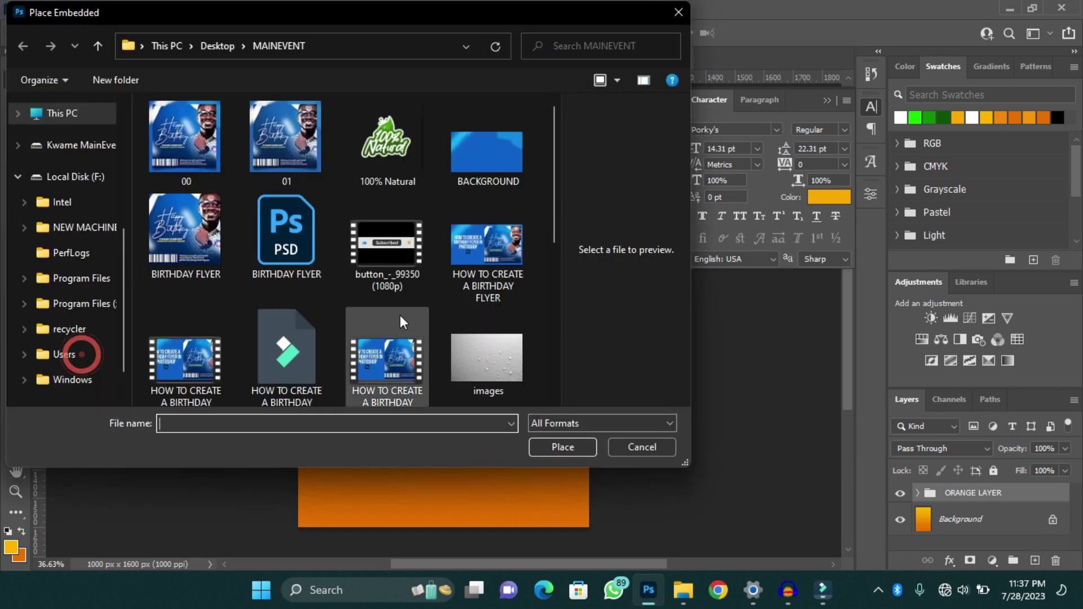
{"action": "scroll", "coordinate": [79, 197], "scroll_direction": "up", "scroll_amount": 5}
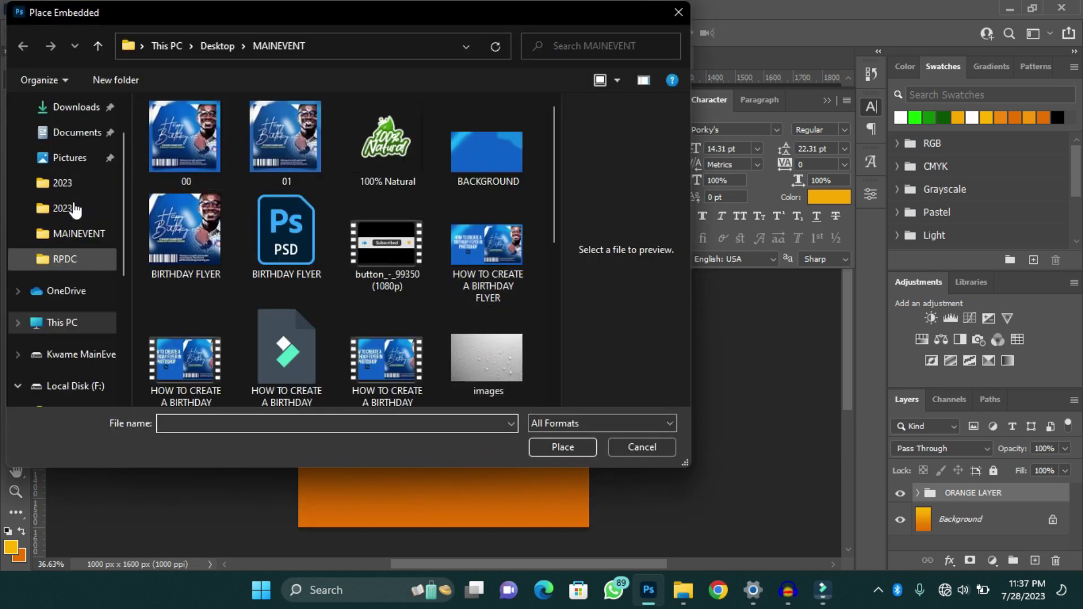
{"action": "left_click", "coordinate": [90, 174]}
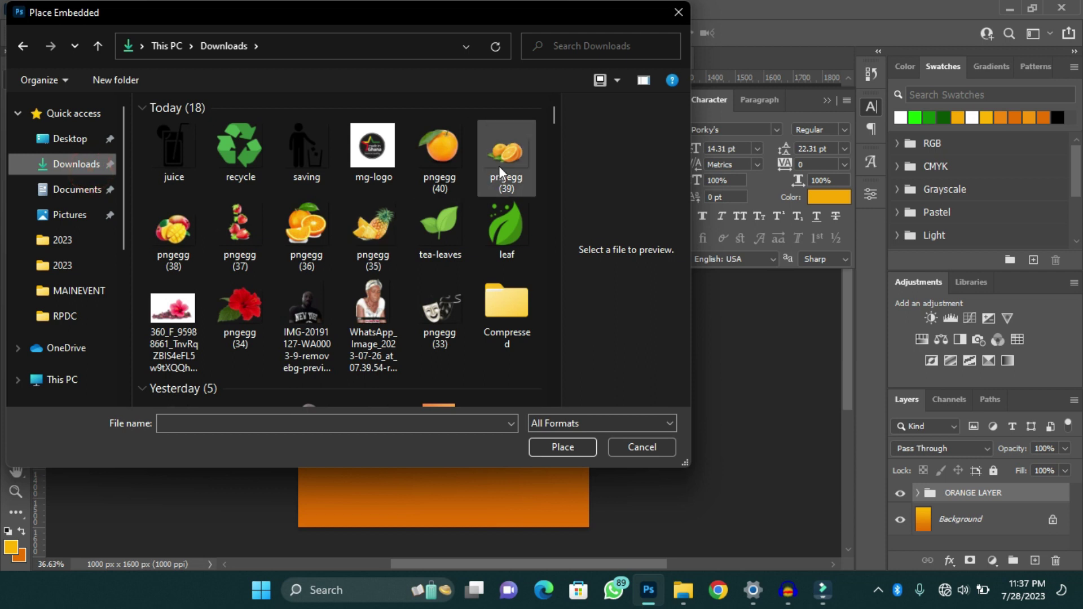
{"action": "left_click", "coordinate": [499, 166]}
{"action": "left_click", "coordinate": [571, 448]}
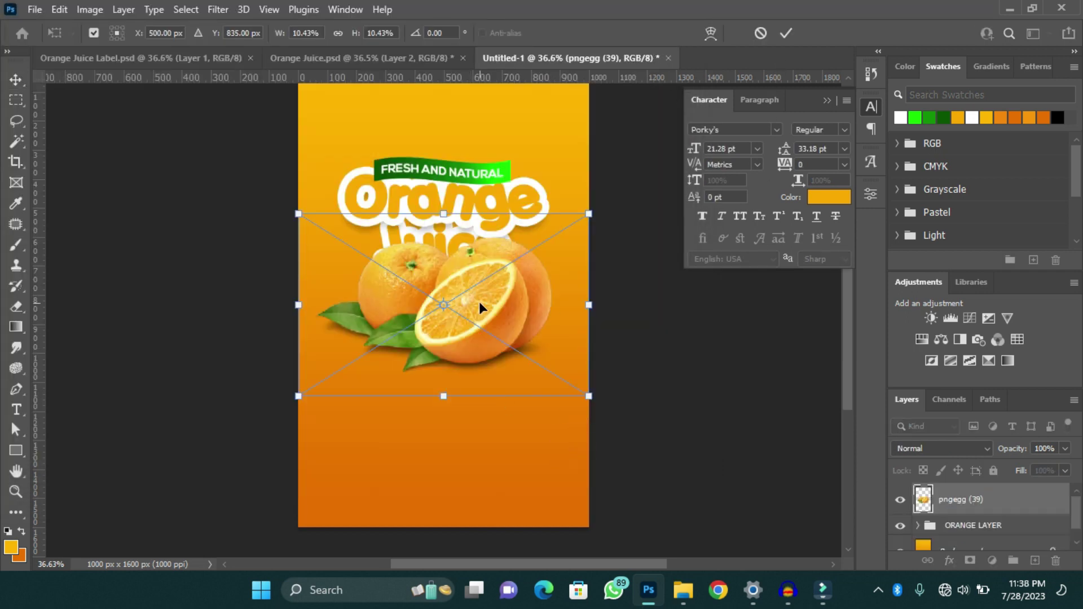
Move the oranges lower, enlarge them slightly and settle them just below the title
{"action": "left_click_drag", "start_coordinate": [479, 301], "coordinate": [472, 334]}
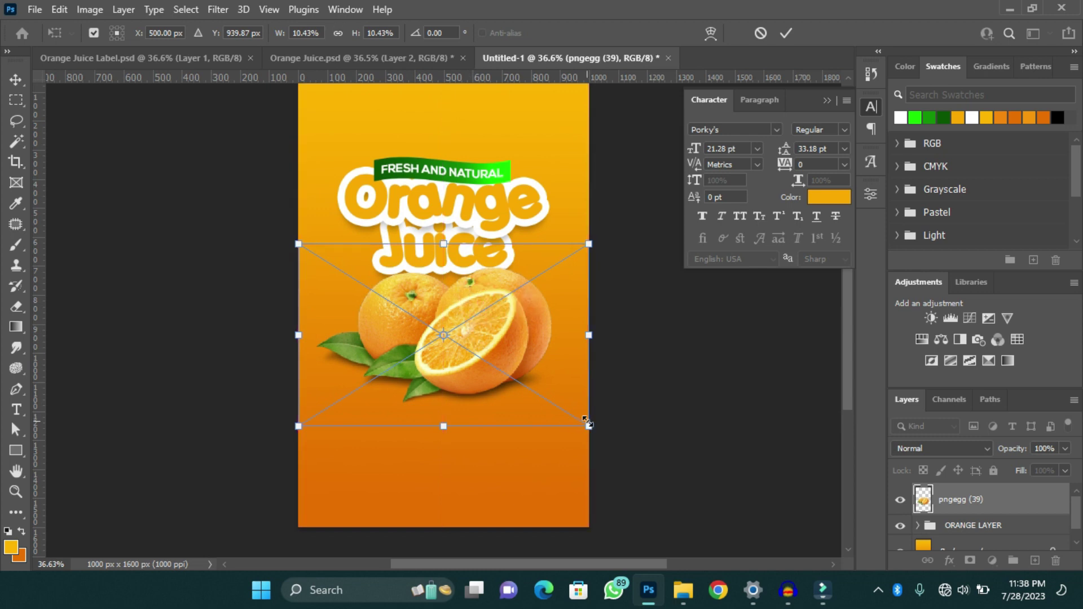
{"action": "left_click_drag", "start_coordinate": [585, 420], "coordinate": [606, 434]}
{"action": "left_click", "coordinate": [786, 33]}
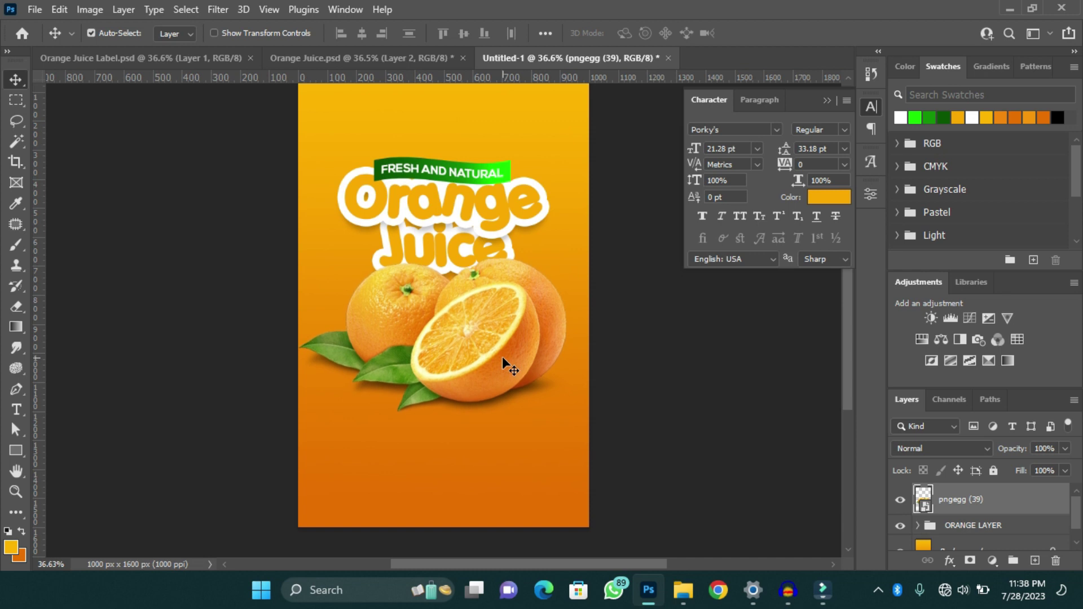
{"action": "key", "text": "Down"}
{"action": "key", "text": "Down"}
{"action": "key", "text": "Down"}
{"action": "key", "text": "Down"}
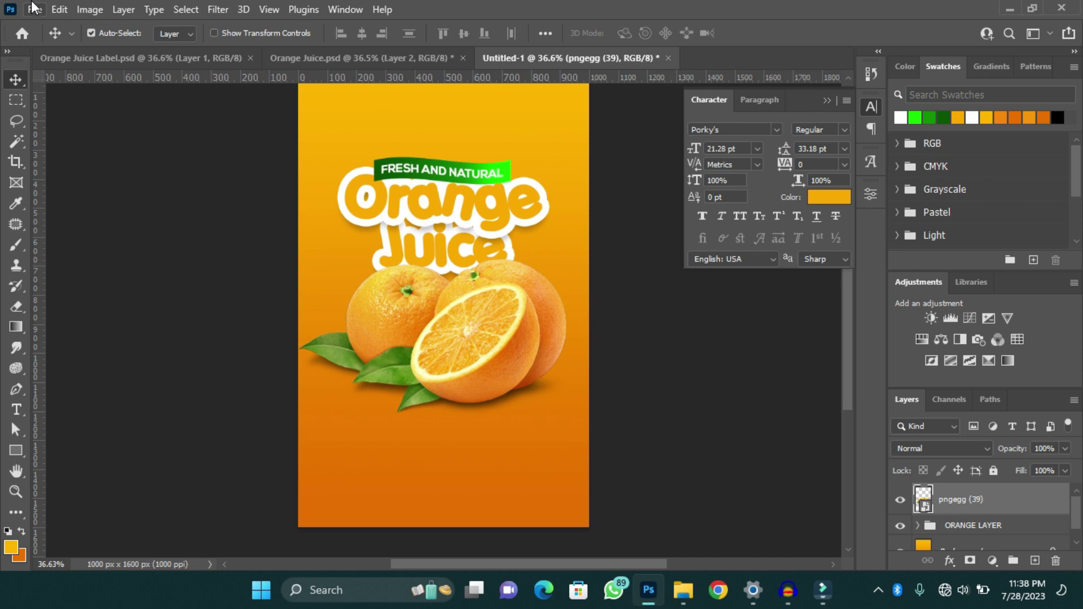
Place the images.jpeg droplet texture as an embedded layer over the oranges
{"action": "left_click", "coordinate": [34, 8]}
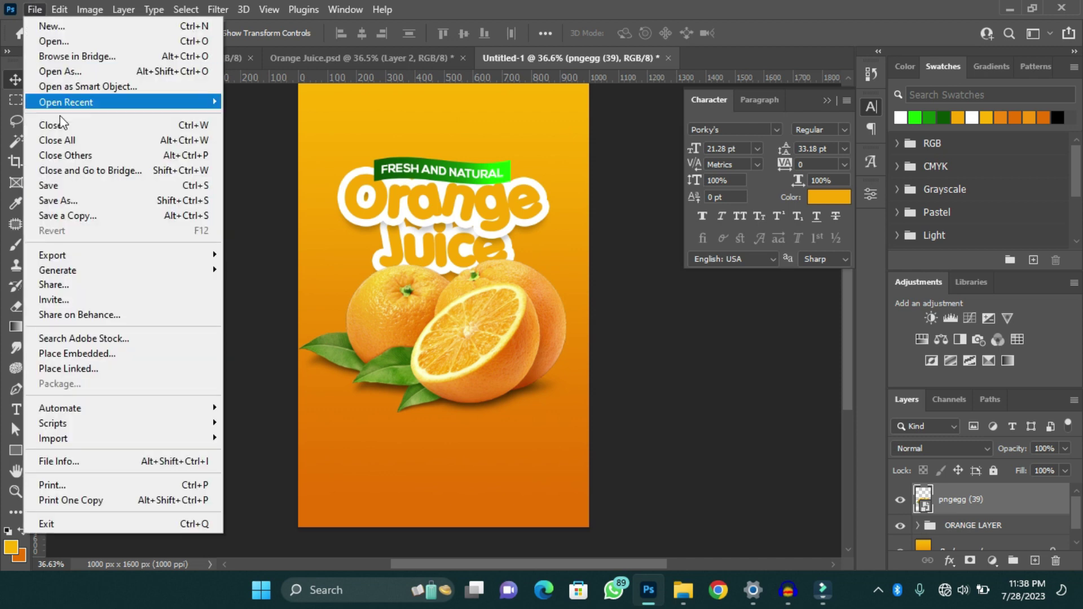
{"action": "left_click", "coordinate": [105, 355]}
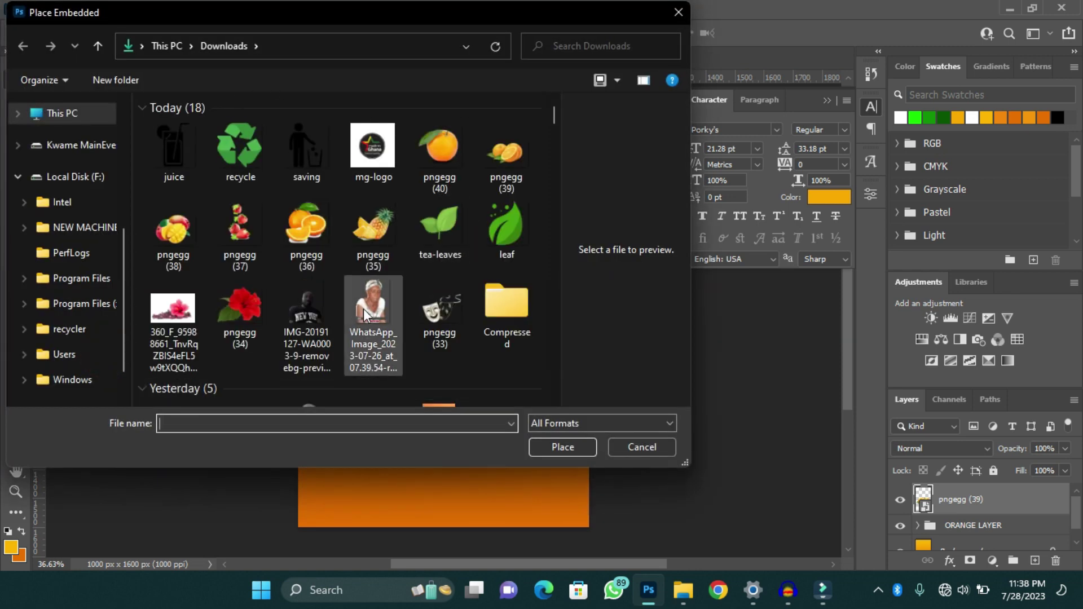
{"action": "type", "text": "IMAGE"}
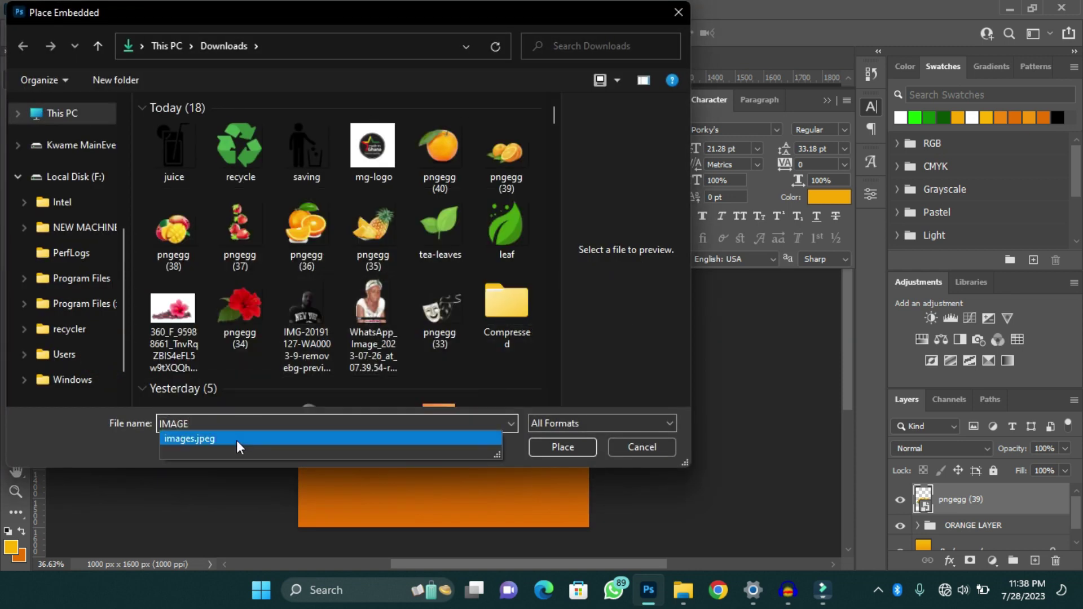
{"action": "left_click", "coordinate": [236, 441]}
{"action": "left_click", "coordinate": [563, 448]}
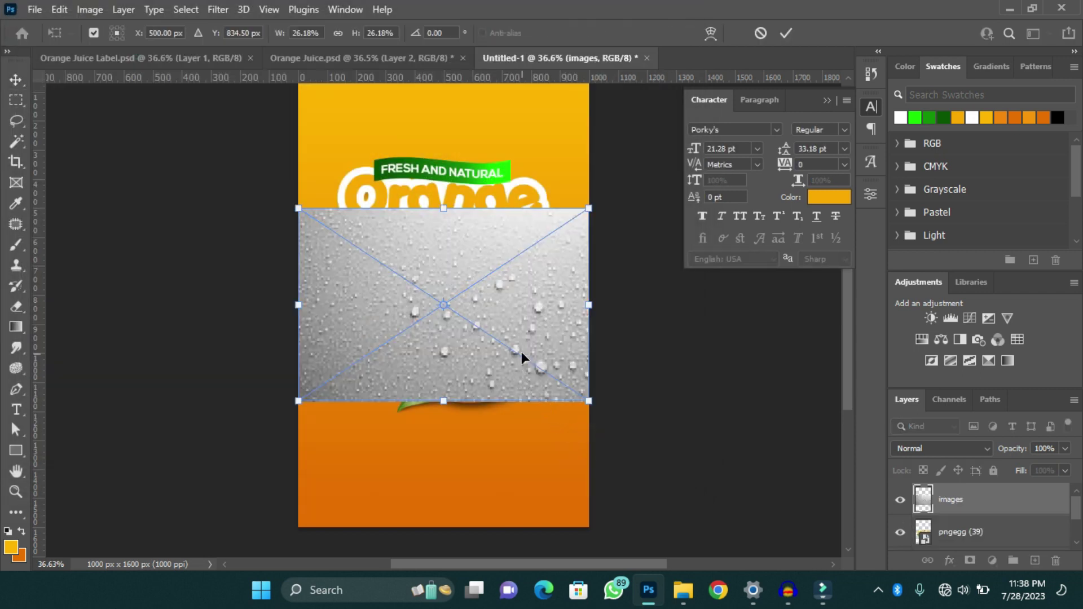
{"action": "left_click_drag", "start_coordinate": [516, 337], "coordinate": [519, 363]}
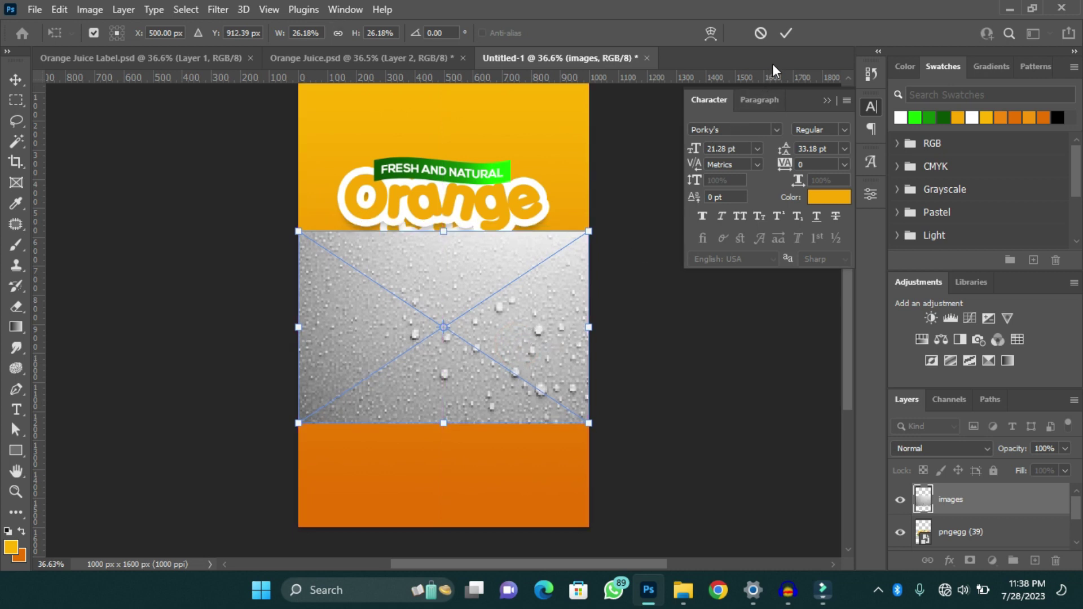
{"action": "left_click", "coordinate": [786, 33]}
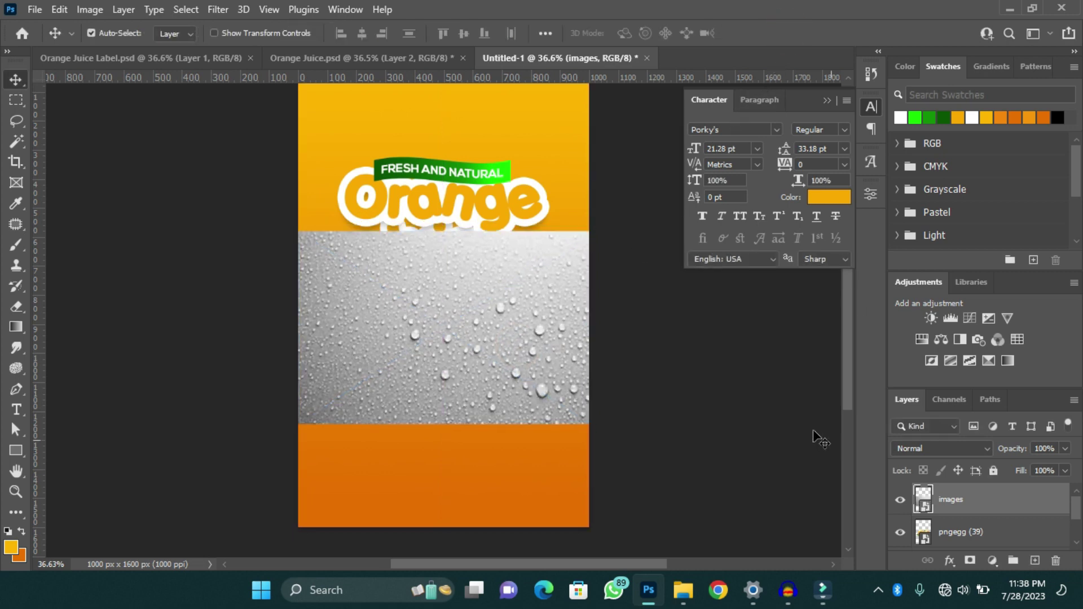
Set the droplet layer's blend mode to Soft Light and add a layer mask
{"action": "left_click", "coordinate": [956, 449]}
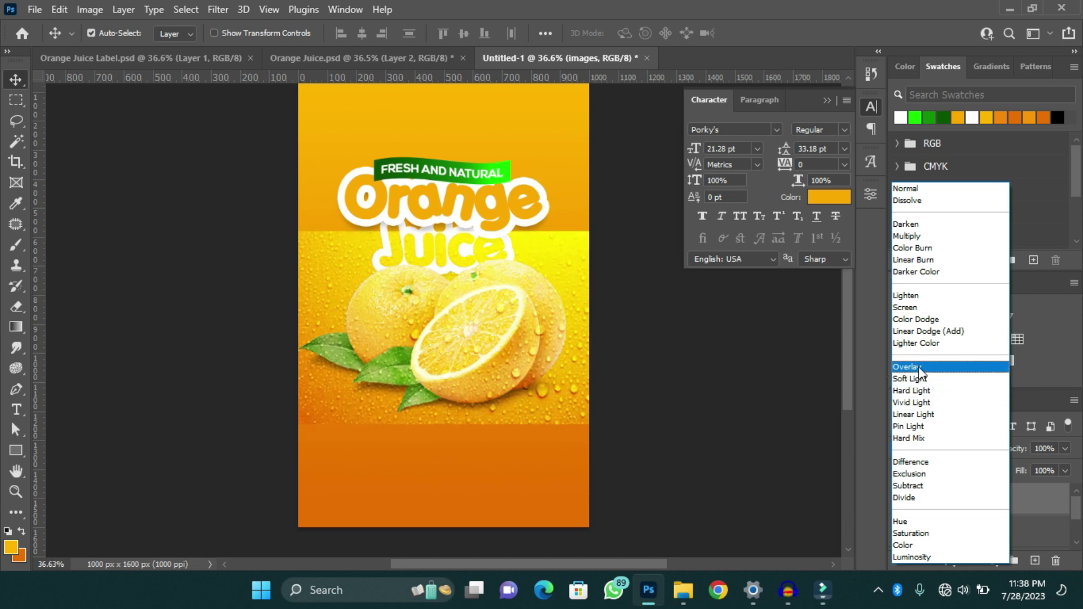
{"action": "left_click", "coordinate": [928, 379]}
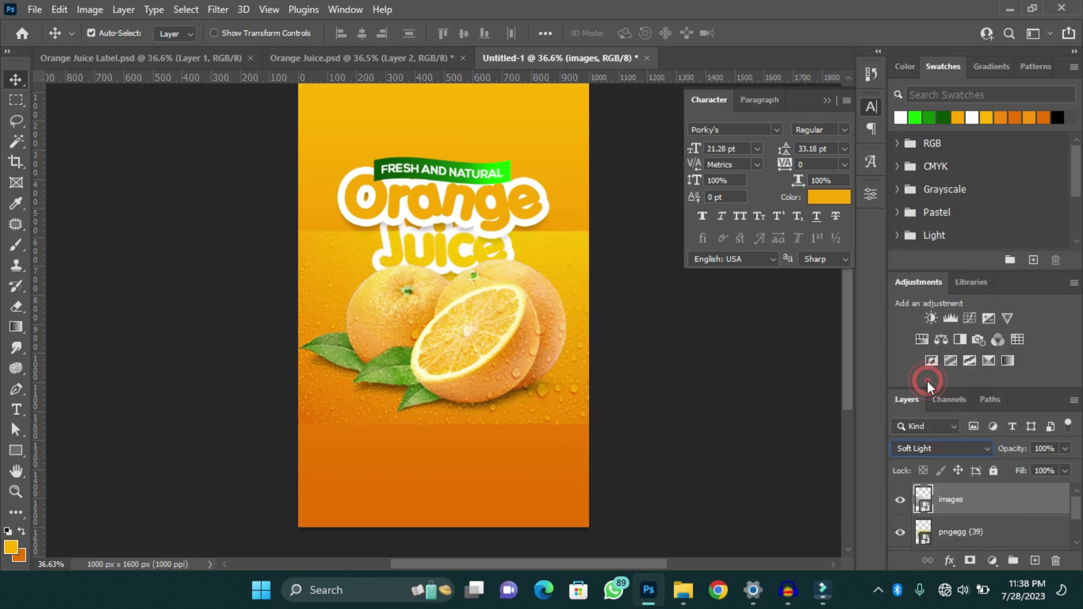
{"action": "left_click", "coordinate": [970, 561]}
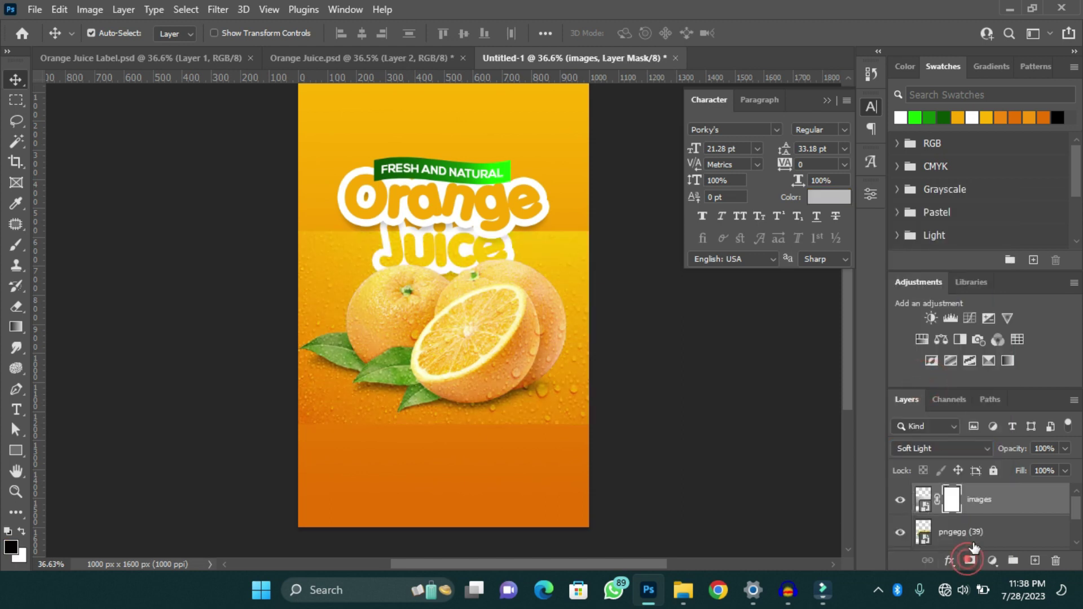
{"action": "left_click", "coordinate": [9, 250]}
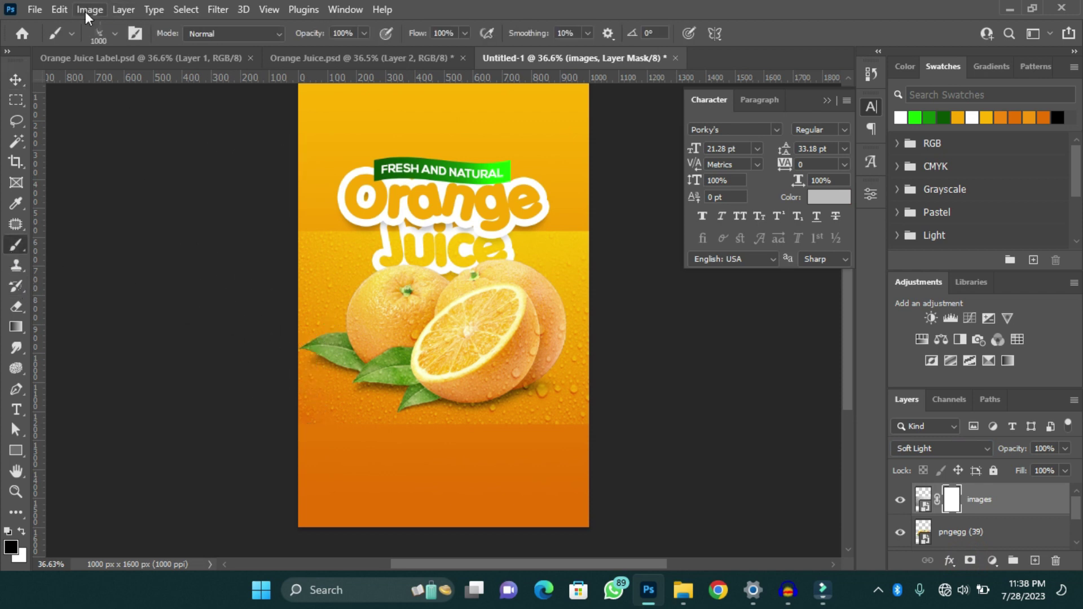
With a soft round brush, mask out the droplets around the title and oranges
{"action": "left_click", "coordinate": [116, 33]}
{"action": "left_click", "coordinate": [192, 186]}
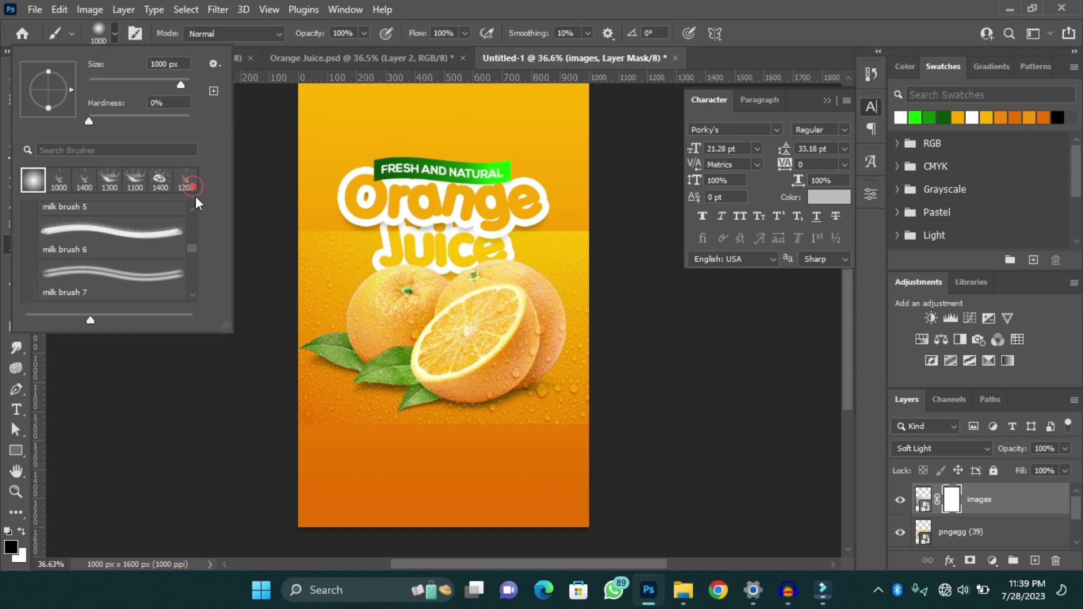
{"action": "left_click", "coordinate": [193, 208]}
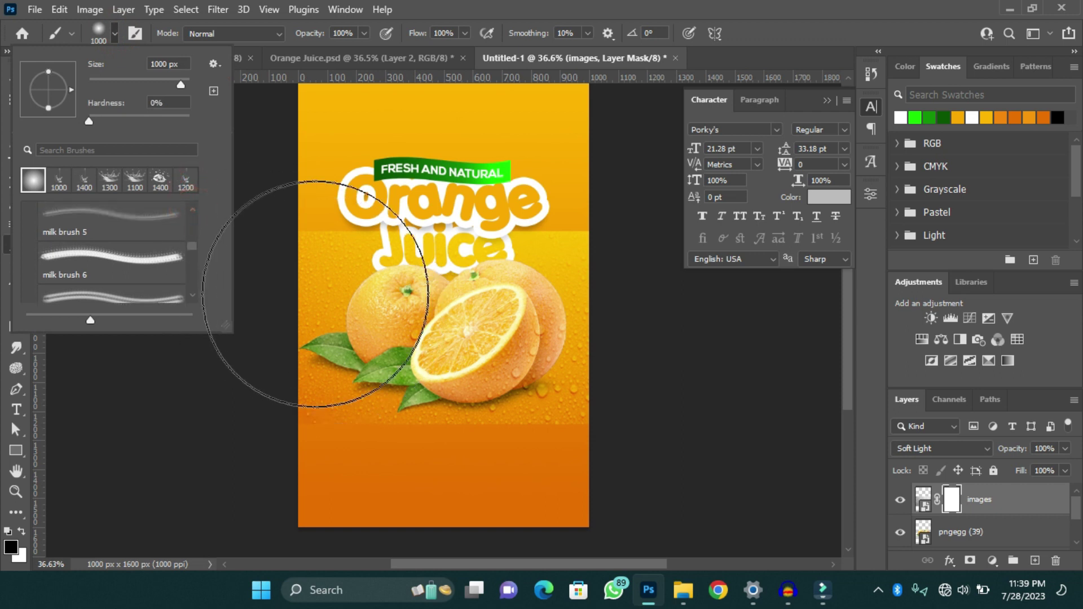
{"action": "left_click", "coordinate": [463, 56]}
{"action": "mouse_move", "coordinate": [271, 225]}
{"action": "left_mouse_down"}
{"action": "mouse_move", "coordinate": [188, 296]}
{"action": "mouse_move", "coordinate": [338, 553]}
{"action": "mouse_move", "coordinate": [374, 534]}
{"action": "mouse_move", "coordinate": [628, 493]}
{"action": "mouse_move", "coordinate": [352, 540]}
{"action": "mouse_move", "coordinate": [757, 300]}
{"action": "left_mouse_up"}
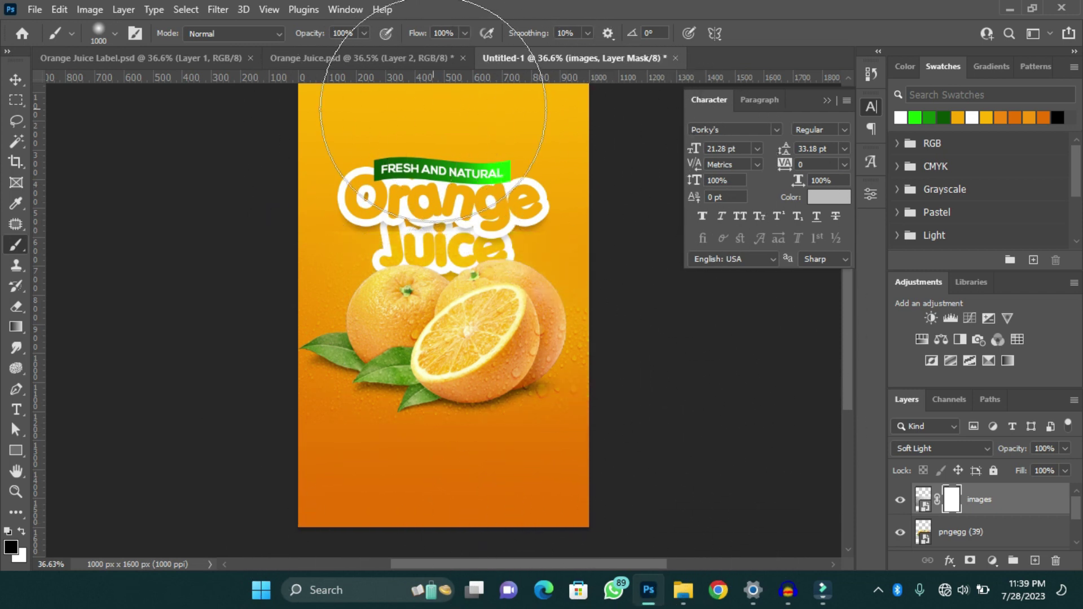
{"action": "mouse_move", "coordinate": [225, 200]}
{"action": "left_mouse_down"}
{"action": "mouse_move", "coordinate": [325, 526]}
{"action": "mouse_move", "coordinate": [506, 87]}
{"action": "mouse_move", "coordinate": [571, 197]}
{"action": "left_mouse_up"}
{"action": "mouse_move", "coordinate": [193, 353]}
{"action": "left_mouse_down"}
{"action": "mouse_move", "coordinate": [229, 430]}
{"action": "mouse_move", "coordinate": [606, 528]}
{"action": "left_mouse_up"}
{"action": "mouse_move", "coordinate": [683, 382]}
{"action": "left_mouse_down"}
{"action": "mouse_move", "coordinate": [650, 492]}
{"action": "mouse_move", "coordinate": [251, 550]}
{"action": "left_mouse_up"}
Set the droplet layer's Fill to 85%
{"action": "left_click", "coordinate": [1055, 468]}
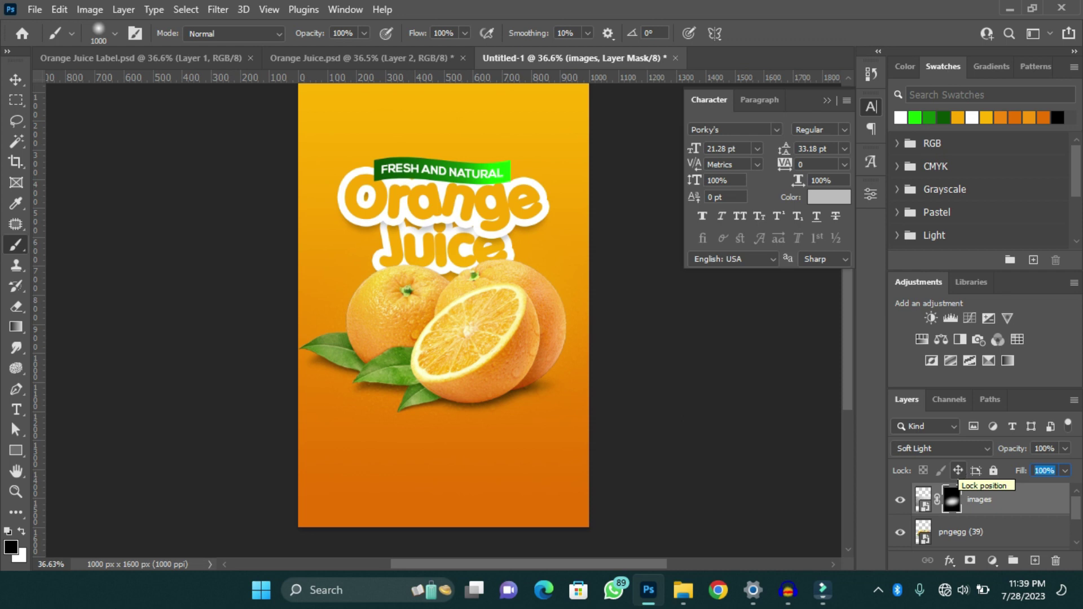
{"action": "type", "text": "70"}
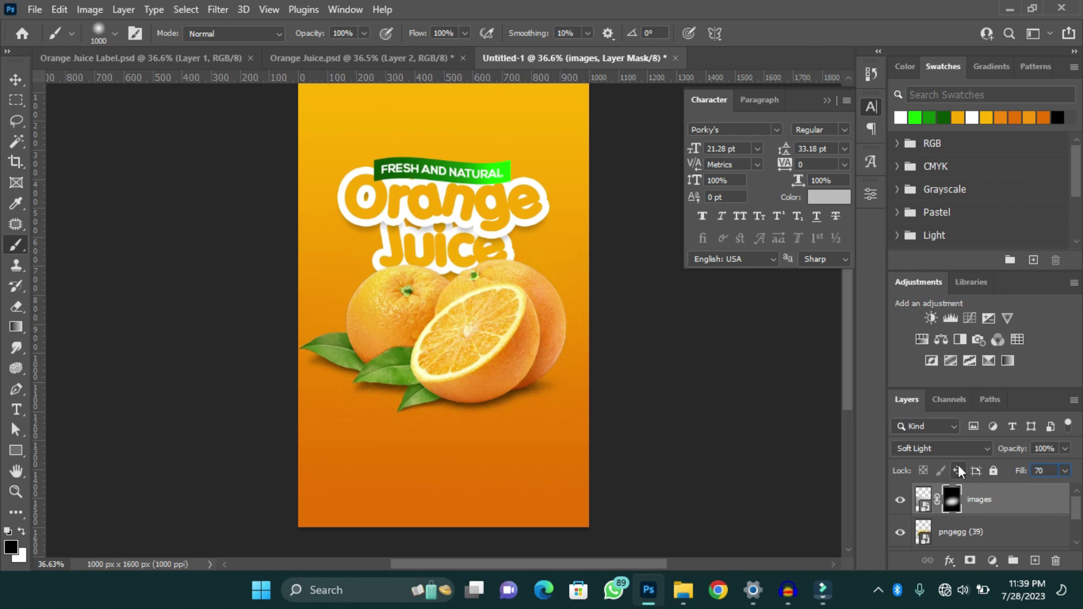
{"action": "key", "text": "BackSpace"}
{"action": "key", "text": "BackSpace"}
{"action": "type", "text": "85"}
{"action": "key", "text": "Return"}
Place the 100% Natural image from Desktop > MAINEVENT as an embedded layer
{"action": "left_click", "coordinate": [25, 12]}
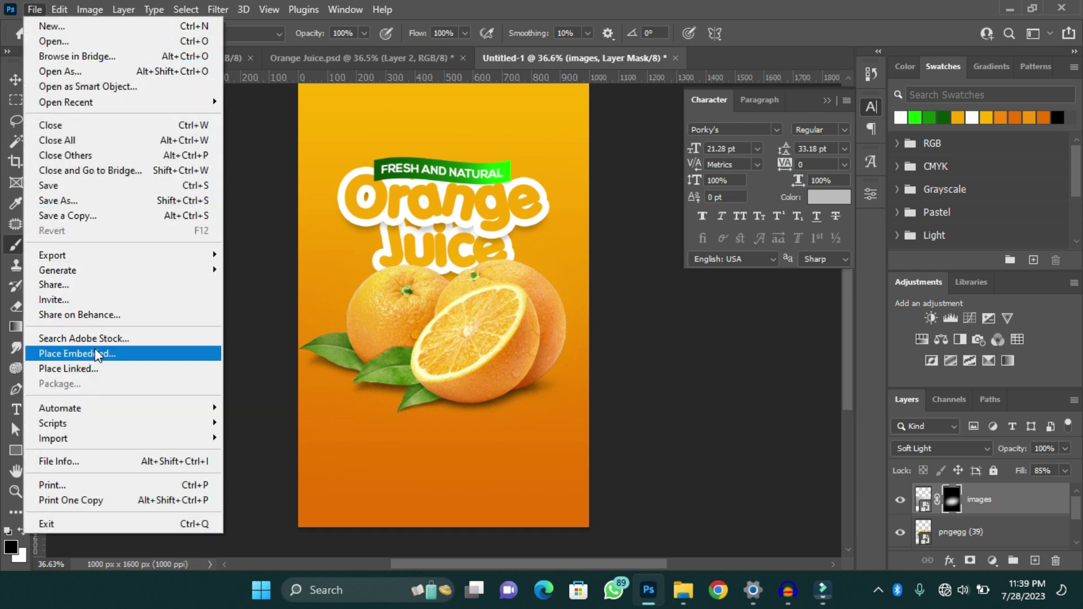
{"action": "left_click", "coordinate": [110, 354]}
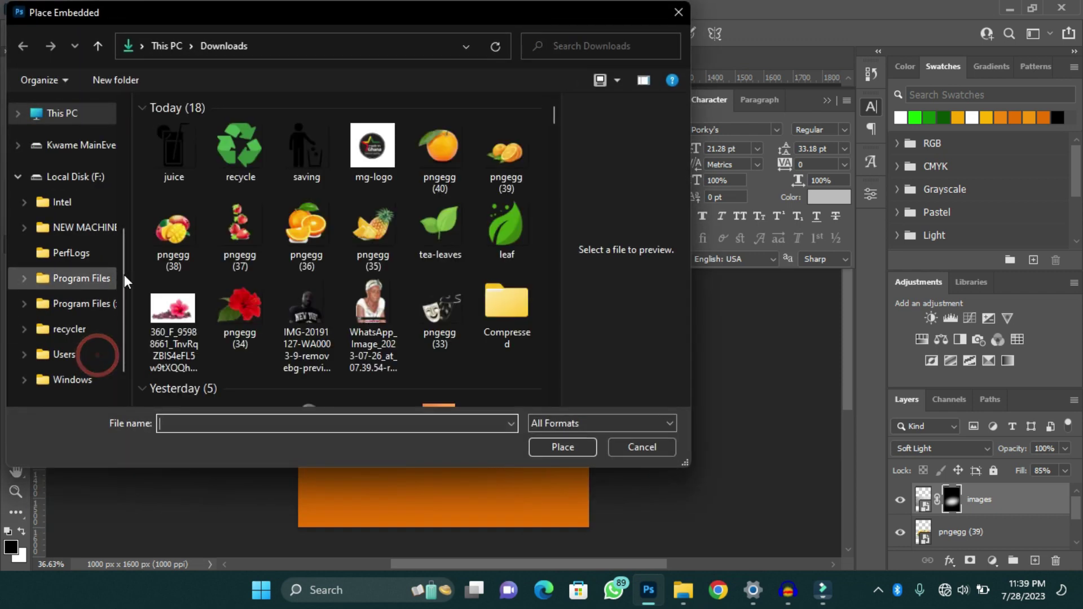
{"action": "left_click", "coordinate": [79, 145]}
{"action": "left_click", "coordinate": [20, 177]}
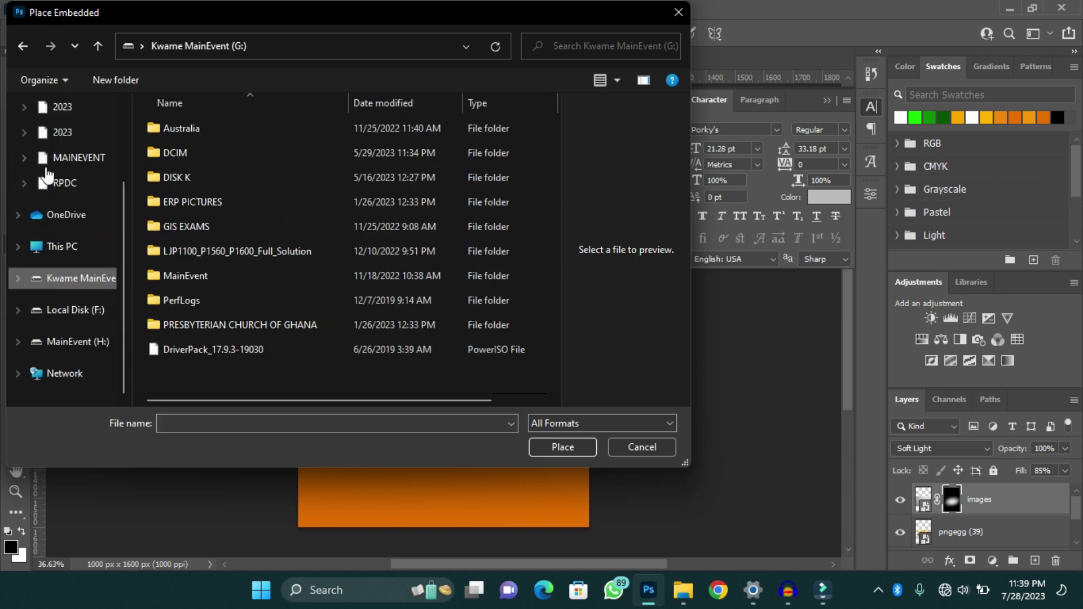
{"action": "scroll", "coordinate": [85, 232], "scroll_direction": "up", "scroll_amount": 3}
{"action": "left_click", "coordinate": [84, 291]}
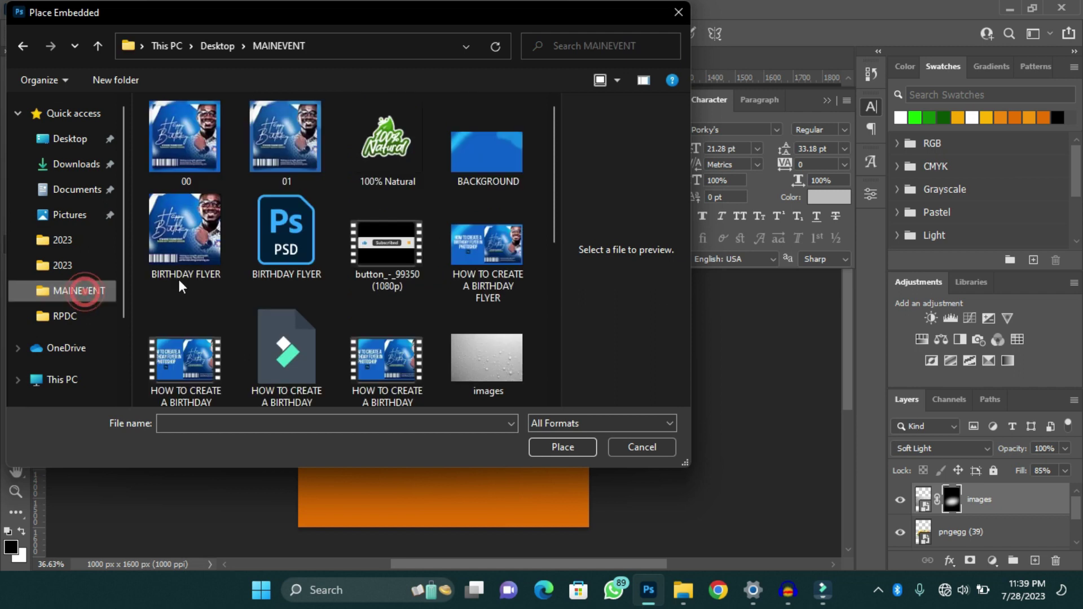
{"action": "left_click", "coordinate": [377, 165]}
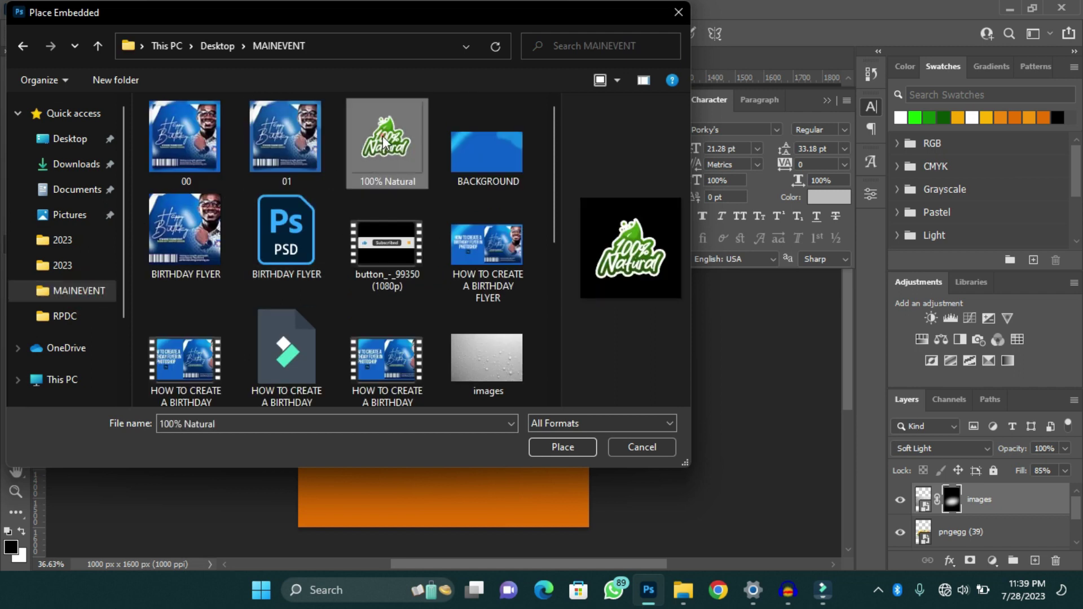
{"action": "left_click", "coordinate": [553, 446]}
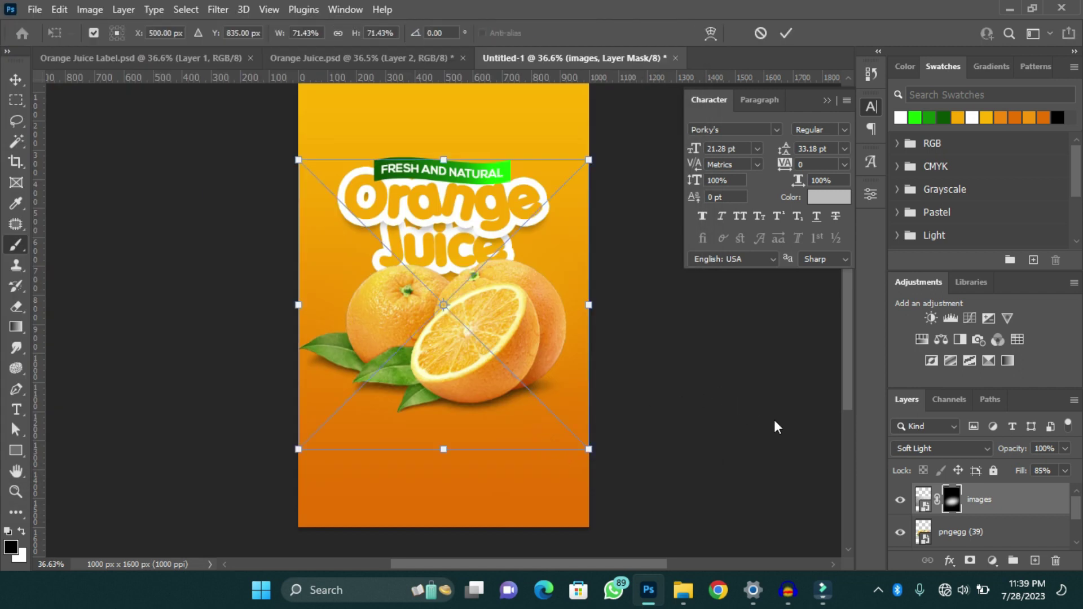
Commit the badge and scale it down to about a third of its size
{"action": "key", "text": "Return"}
{"action": "right_click", "coordinate": [991, 495]}
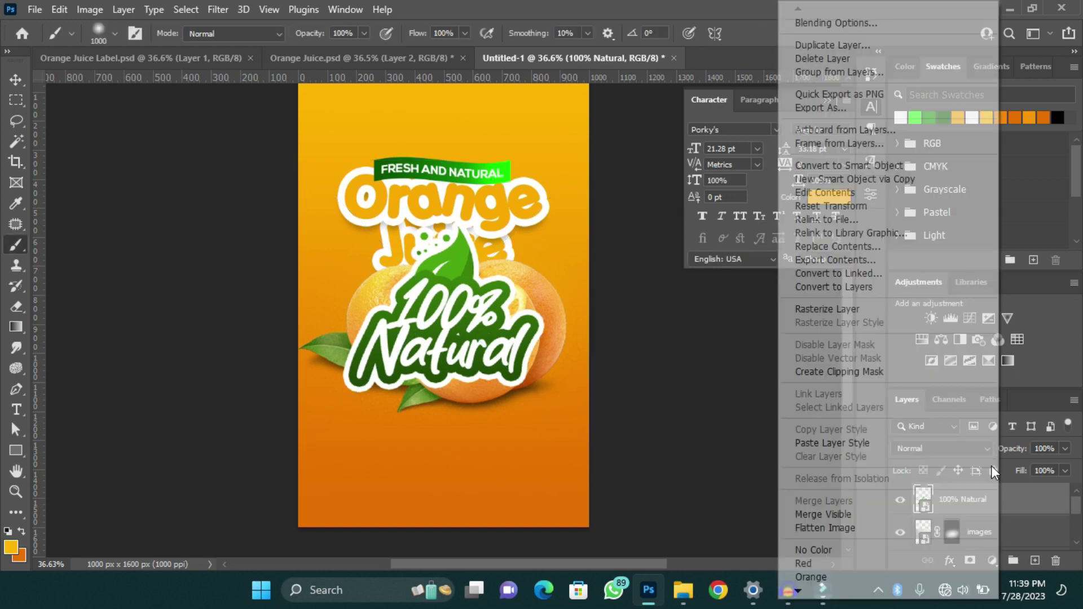
{"action": "left_click", "coordinate": [867, 163]}
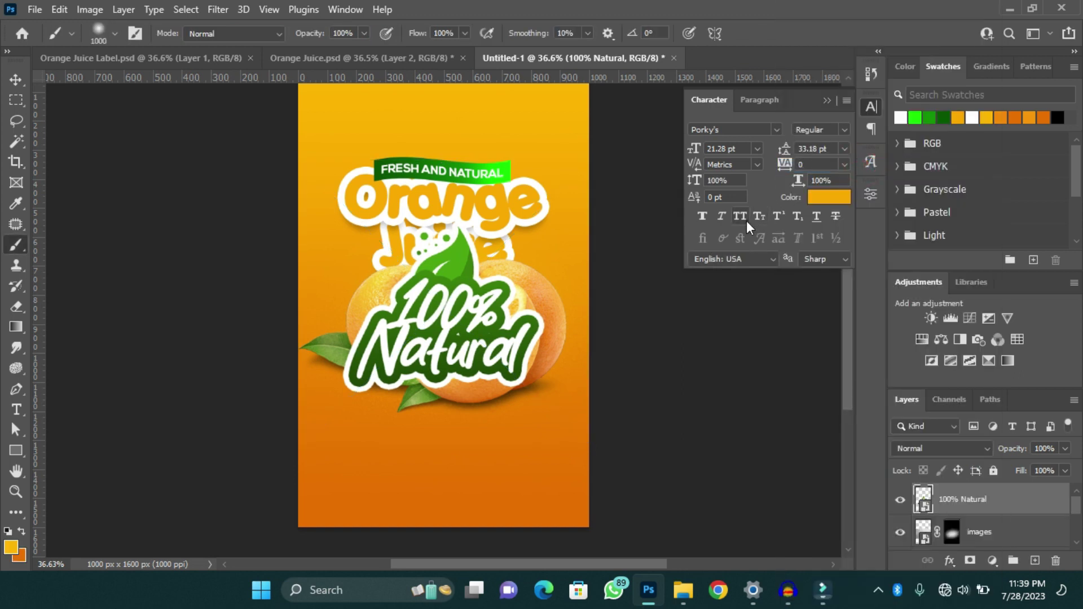
{"action": "key", "text": "ctrl+t"}
{"action": "left_click_drag", "start_coordinate": [525, 383], "coordinate": [567, 309]}
{"action": "left_click", "coordinate": [787, 32]}
Move the badge beside the Juice title, shrink it slightly more and nudge it into place
{"action": "key", "text": "v"}
{"action": "left_click_drag", "start_coordinate": [526, 276], "coordinate": [526, 276]}
{"action": "key", "text": "ctrl+t"}
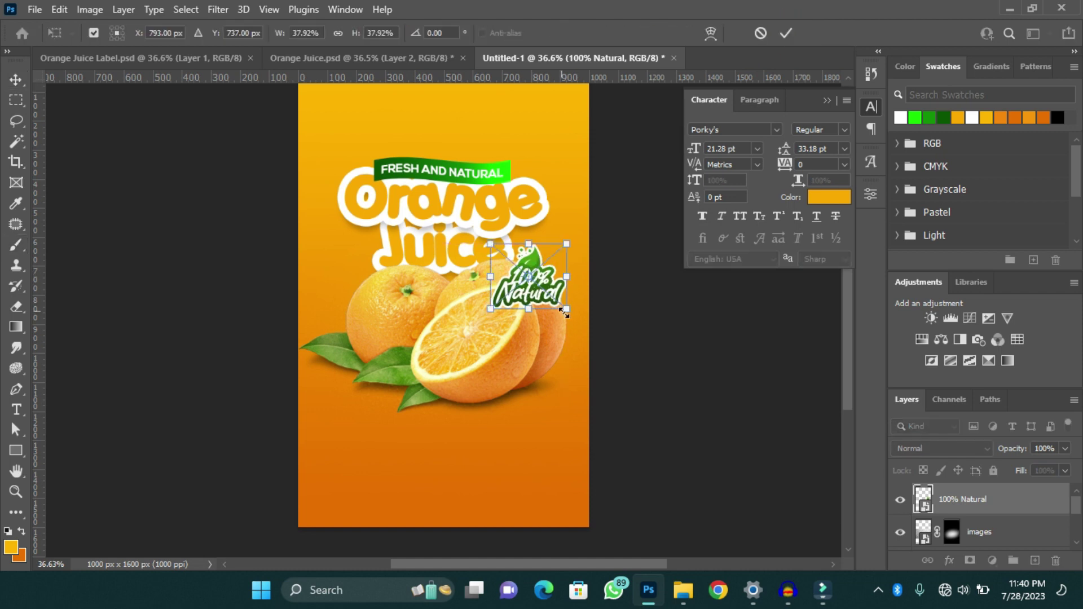
{"action": "left_click_drag", "start_coordinate": [567, 309], "coordinate": [553, 280]}
{"action": "left_click", "coordinate": [792, 33]}
{"action": "key", "text": "Right"}
{"action": "key", "text": "Right"}
{"action": "key", "text": "Up"}
{"action": "key", "text": "Up"}
{"action": "key", "text": "Up"}
{"action": "key", "text": "Up"}
{"action": "key", "text": "Up"}
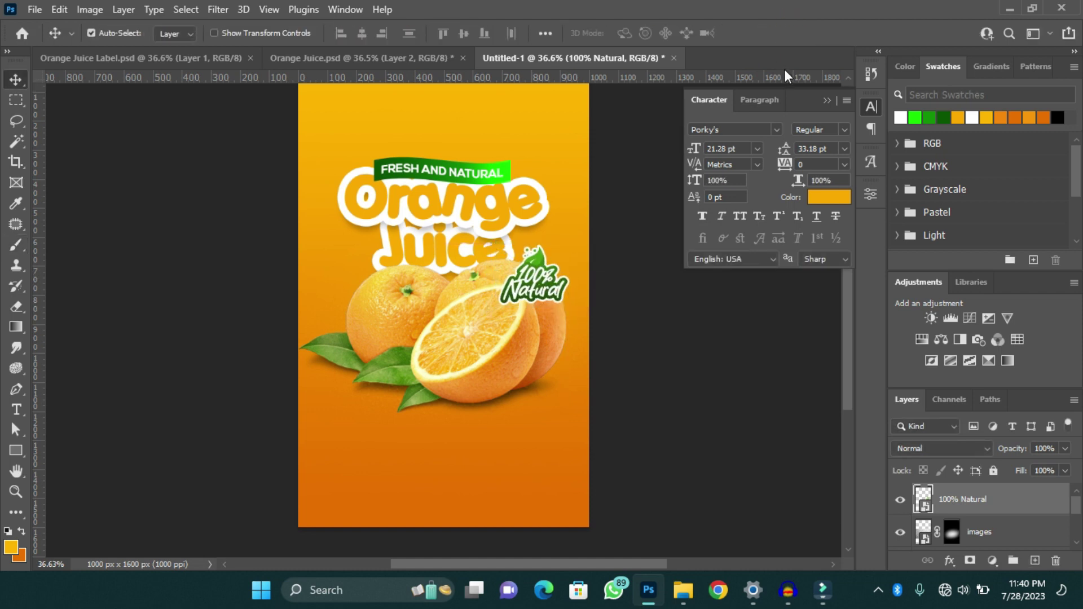
Select the title, oranges and badge together and nudge them into final position
{"action": "left_click_drag", "start_coordinate": [308, 138], "coordinate": [566, 421]}
{"action": "left_click_drag", "start_coordinate": [523, 355], "coordinate": [524, 360]}
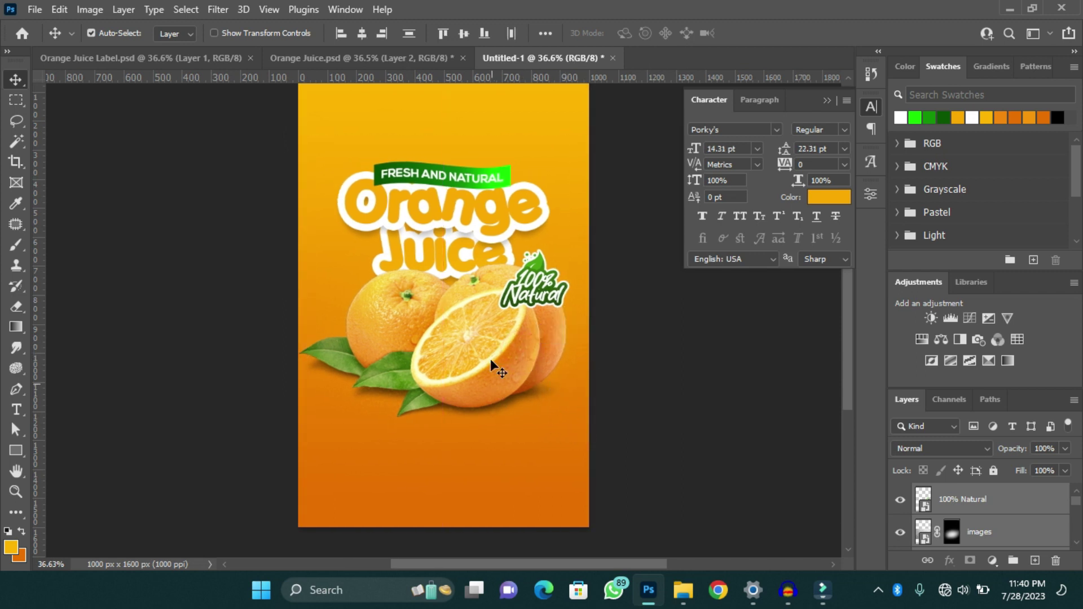
{"action": "key", "text": "shift+Up"}
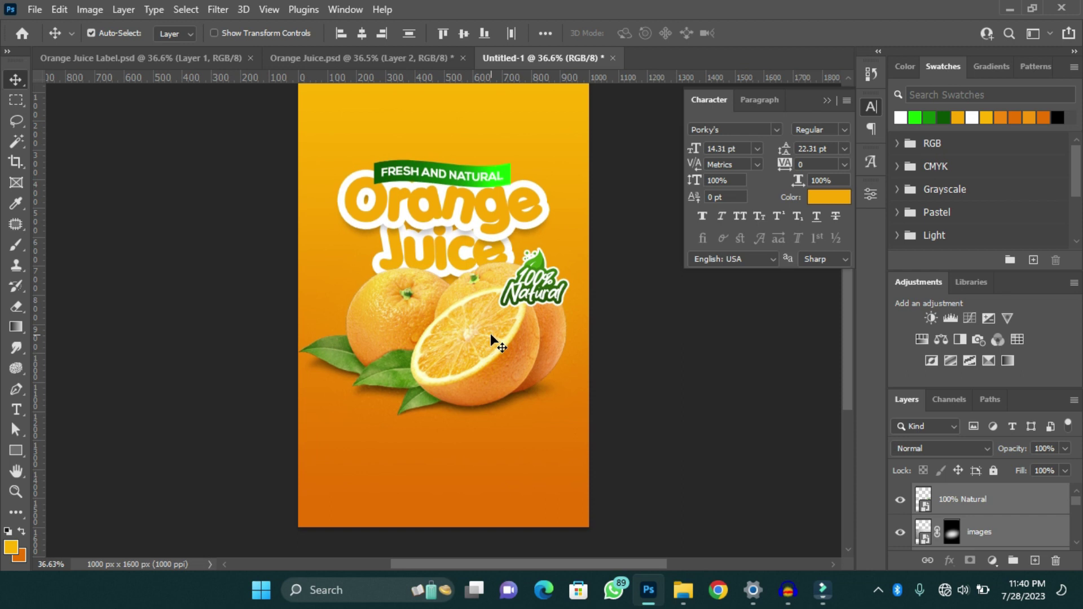
{"action": "key", "text": "shift+Up"}
{"action": "key", "text": "shift+Down"}
{"action": "key", "text": "shift+Up"}
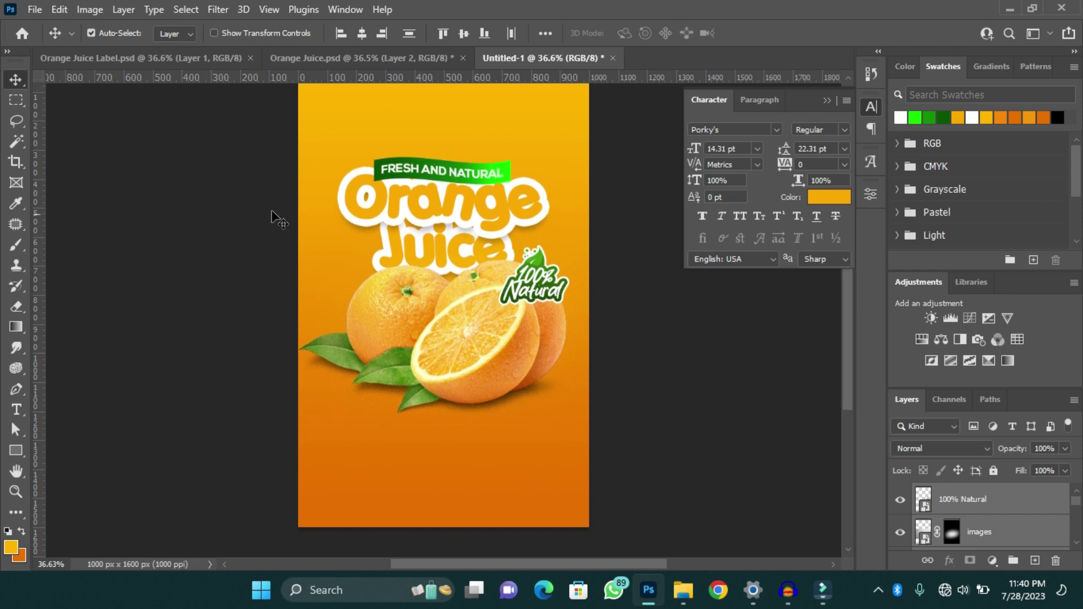
{"action": "scroll", "coordinate": [457, 226], "scroll_direction": "up", "scroll_amount": 3}
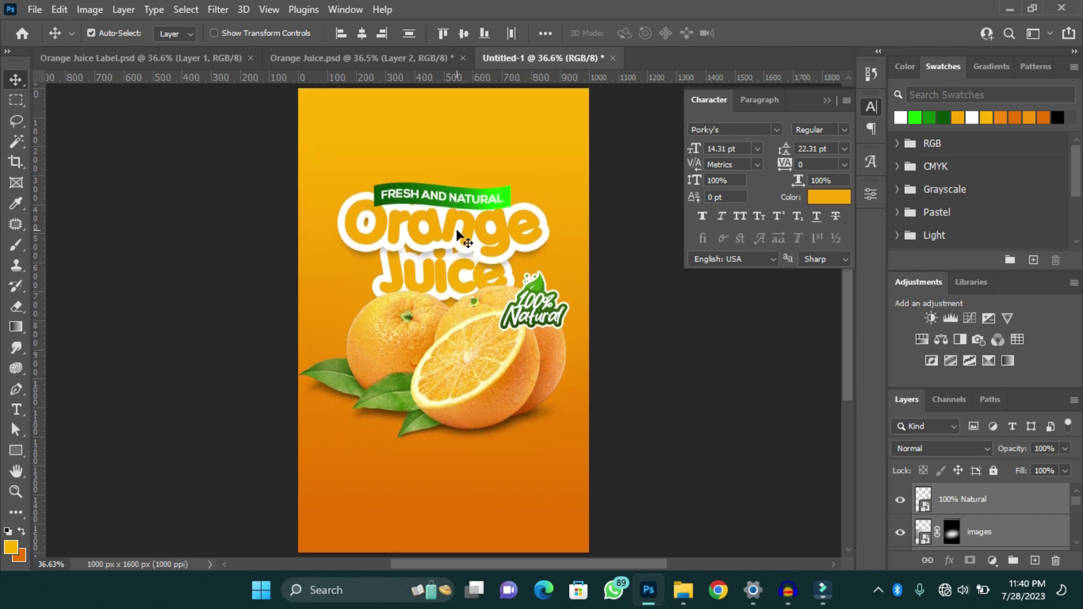
{"action": "key", "text": "shift+Up"}
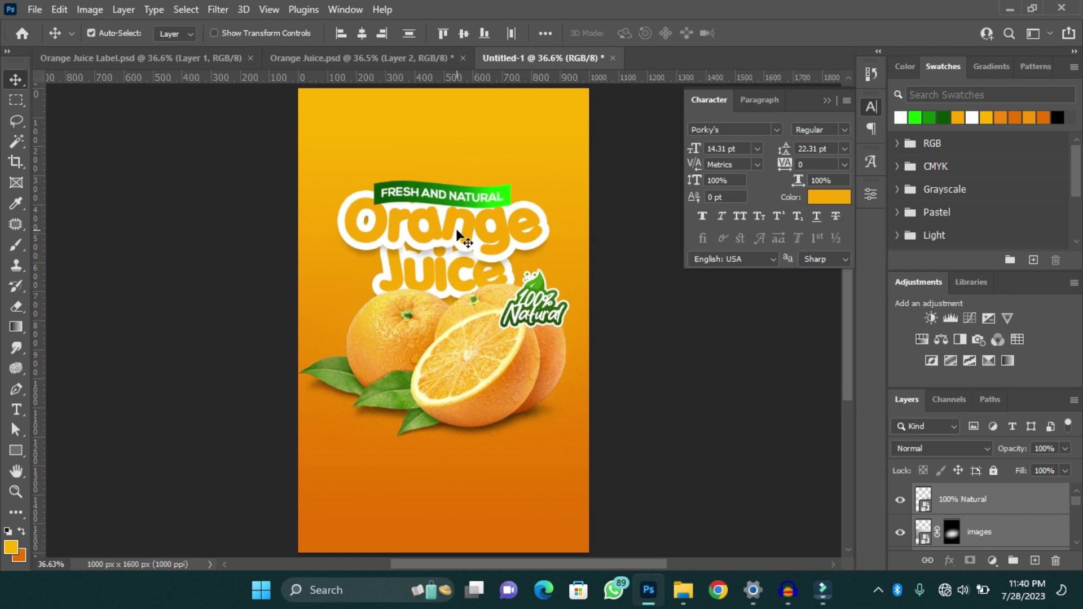
Place the MAINEVENT FOOD logo file from the MAINEVENT folder as an embedded layer
{"action": "left_click", "coordinate": [34, 9]}
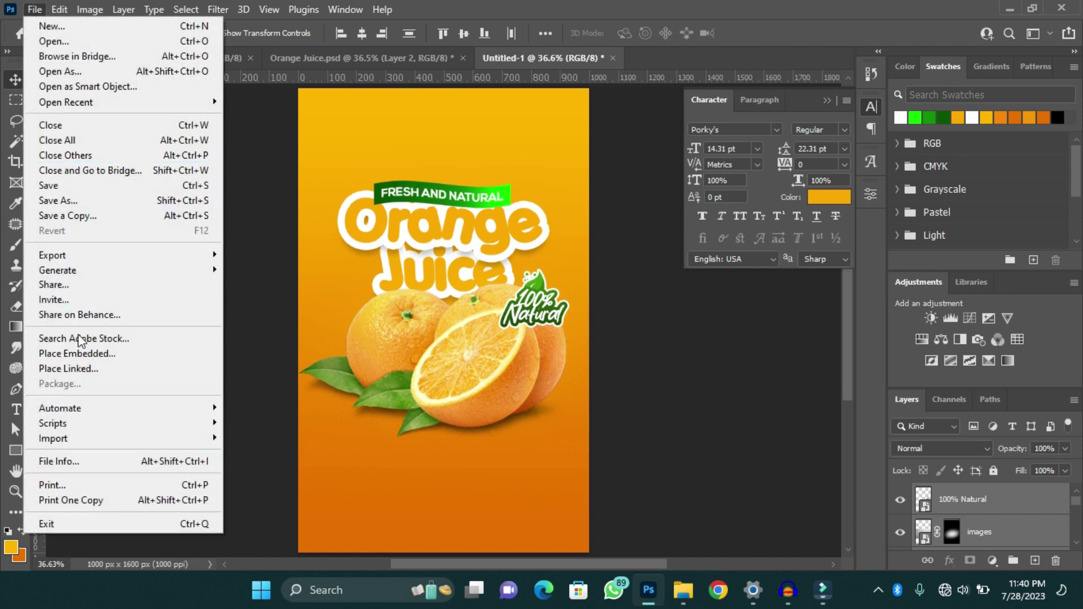
{"action": "left_click", "coordinate": [82, 354]}
{"action": "left_click", "coordinate": [278, 330]}
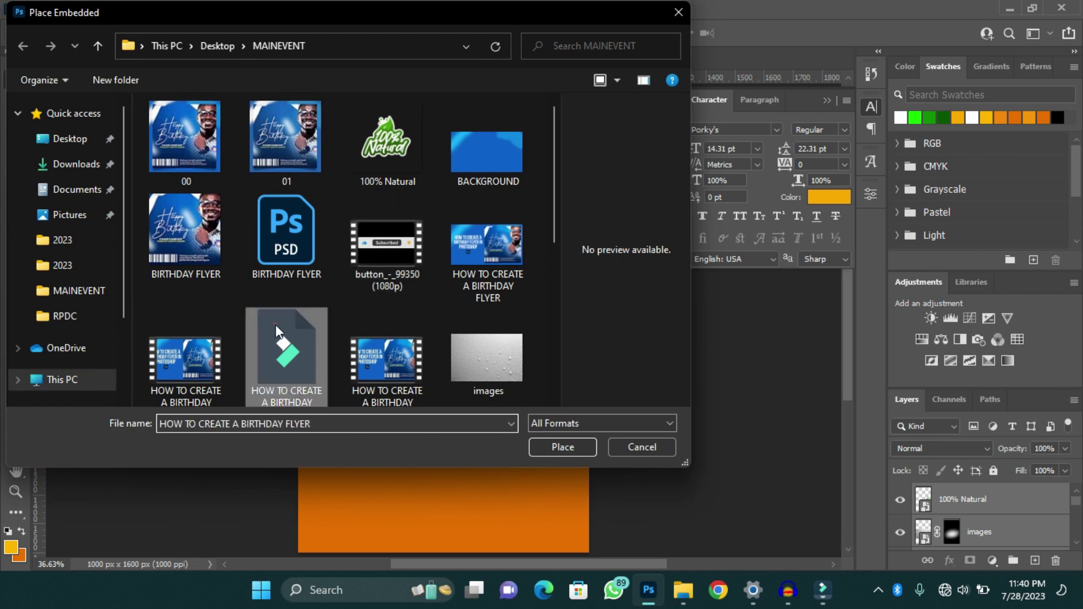
{"action": "scroll", "coordinate": [278, 331], "scroll_direction": "down", "scroll_amount": 1}
{"action": "key", "text": "m"}
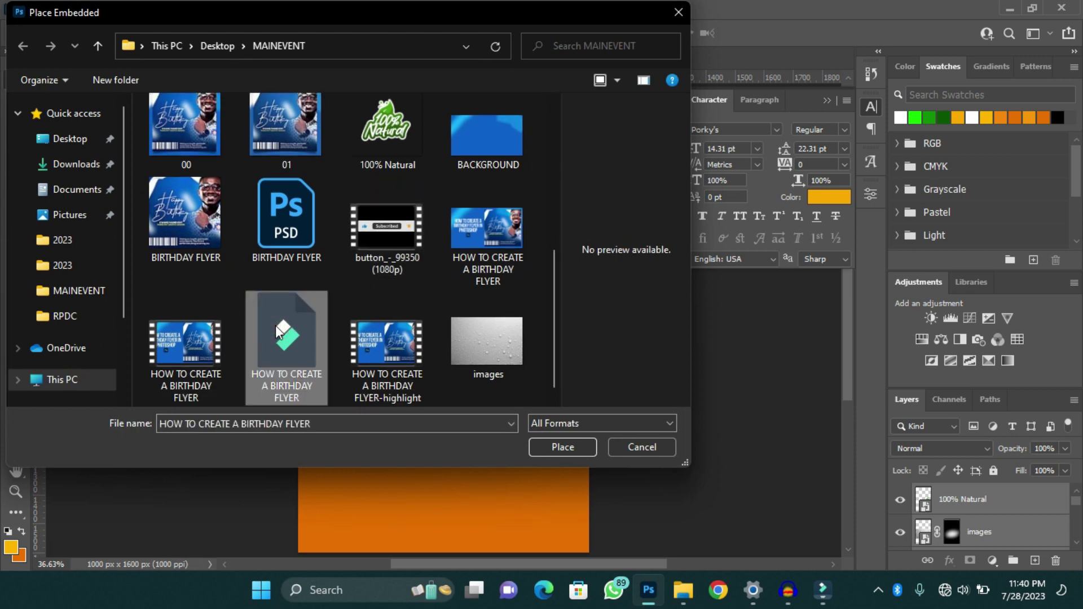
{"action": "left_click", "coordinate": [295, 183]}
{"action": "left_click", "coordinate": [559, 446]}
Shrink the logo to about 50% and position it above the FRESH AND NATURAL banner
{"action": "left_click_drag", "start_coordinate": [589, 365], "coordinate": [547, 343]}
{"action": "left_click_drag", "start_coordinate": [486, 327], "coordinate": [485, 149]}
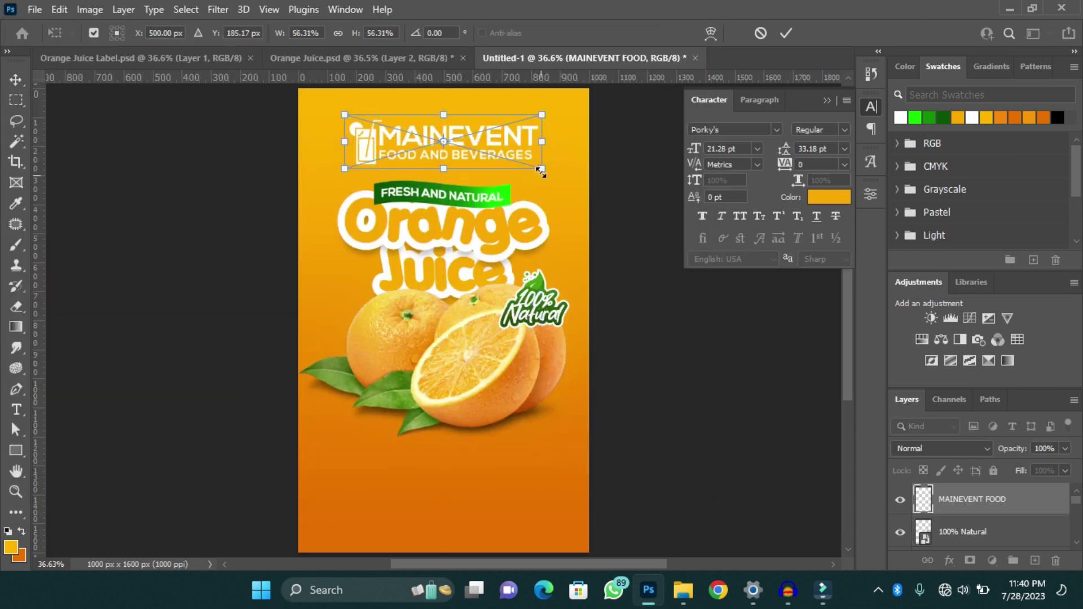
{"action": "left_click_drag", "start_coordinate": [542, 169], "coordinate": [532, 166]}
{"action": "left_click", "coordinate": [785, 34]}
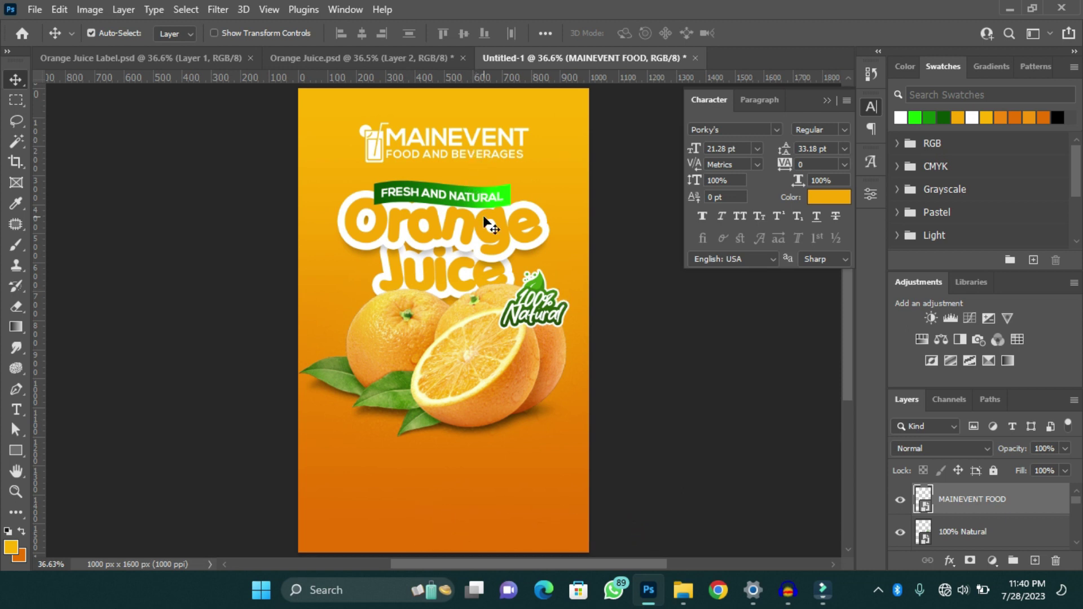
Invert the MAINEVENT logo to black and scale it to about 45%
{"action": "key", "text": "ctrl+i"}
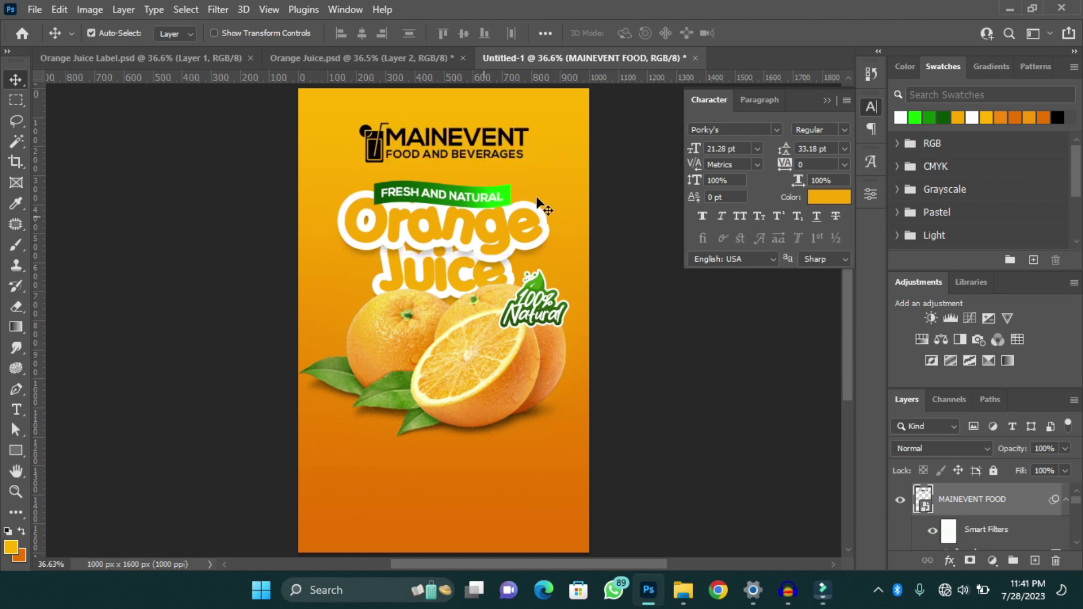
{"action": "key", "text": "ctrl+t"}
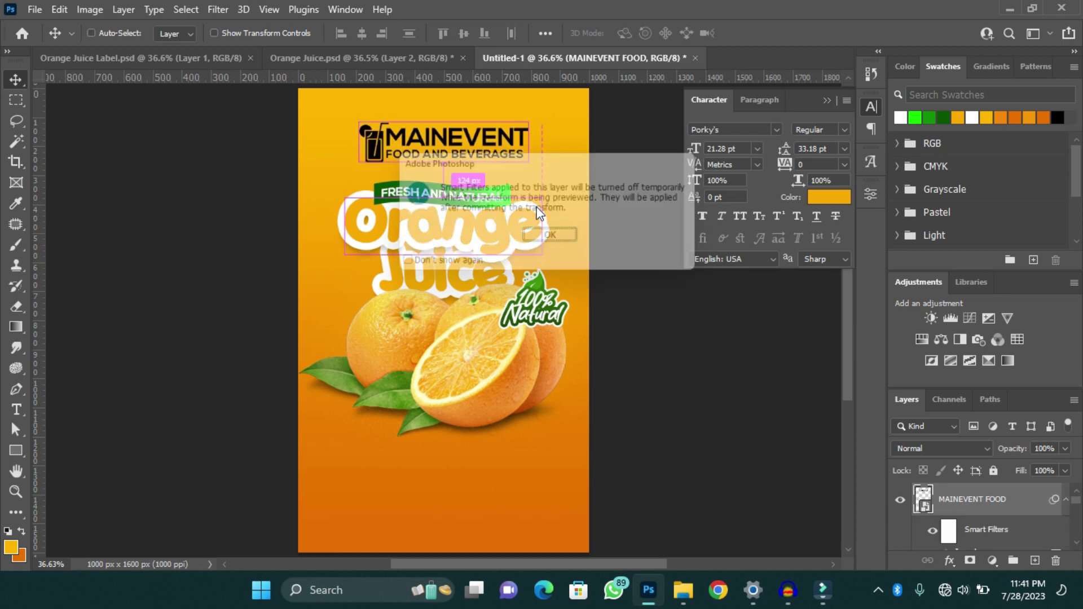
{"action": "left_click", "coordinate": [553, 237]}
{"action": "mouse_move", "coordinate": [531, 163]}
{"action": "left_mouse_down"}
{"action": "mouse_move", "coordinate": [564, 152]}
{"action": "mouse_move", "coordinate": [524, 162]}
{"action": "left_mouse_up"}
{"action": "left_click", "coordinate": [786, 33]}
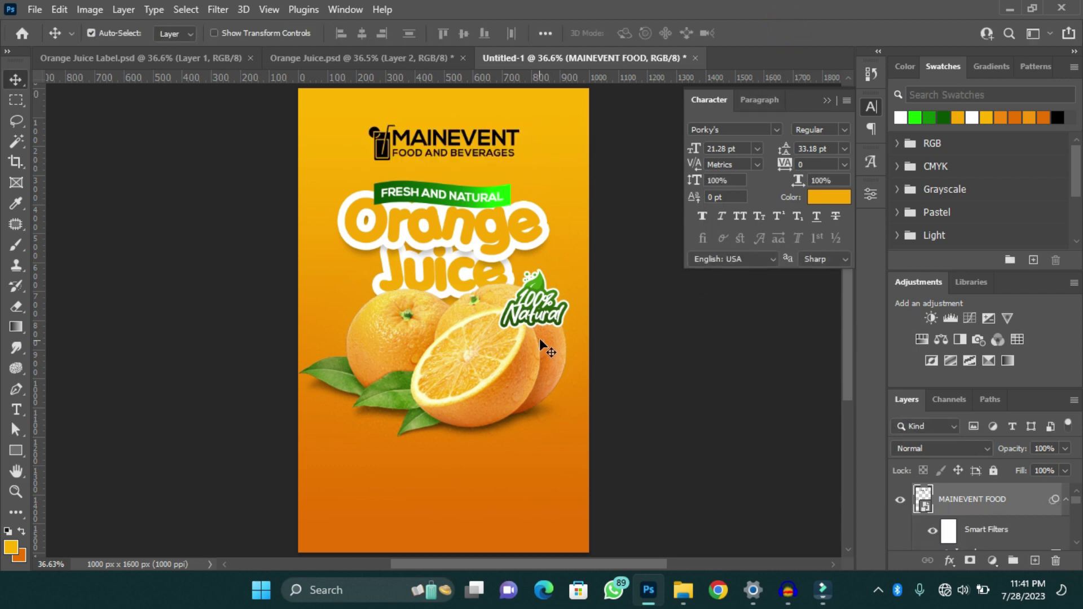
Select all the artwork and nudge it about 15 px higher
{"action": "left_click_drag", "start_coordinate": [268, 123], "coordinate": [593, 445]}
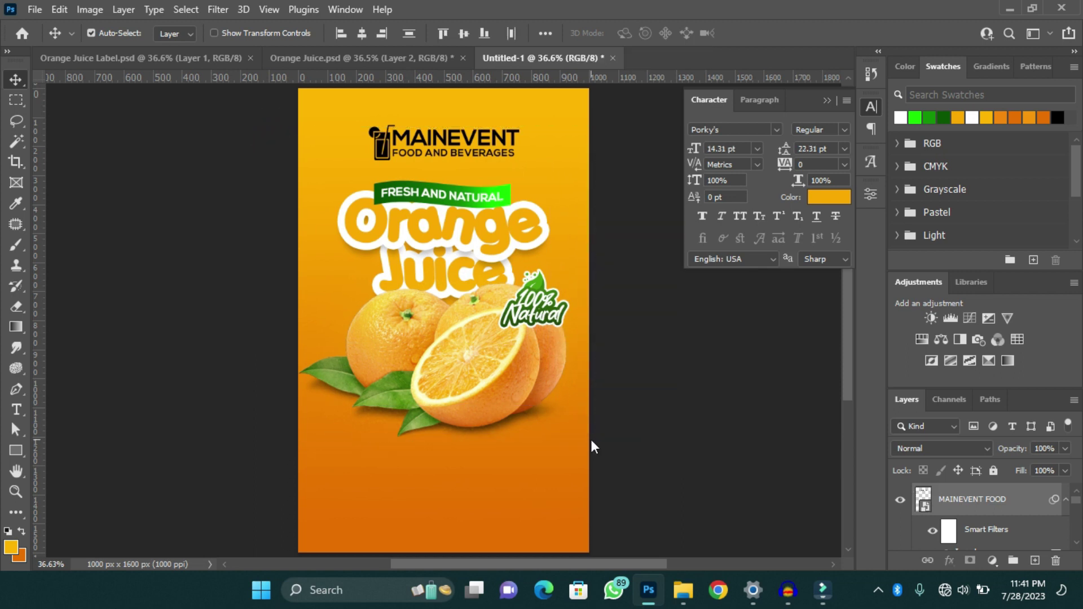
{"action": "key", "text": "shift+Up"}
{"action": "key", "text": "shift+Up"}
{"action": "key", "text": "shift+Up"}
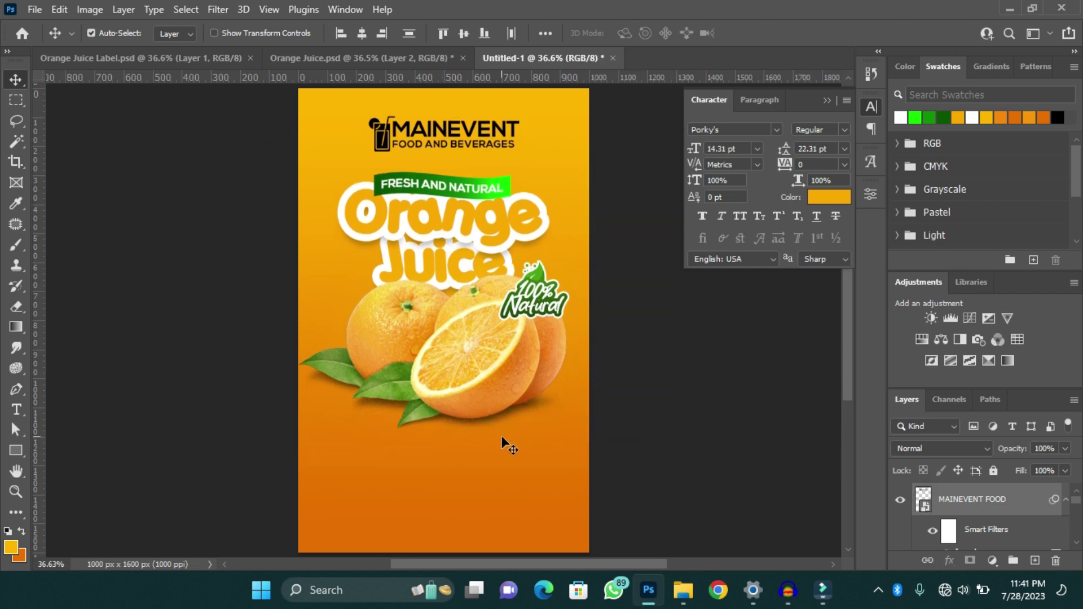
{"action": "scroll", "coordinate": [501, 440], "scroll_direction": "down", "scroll_amount": 1}
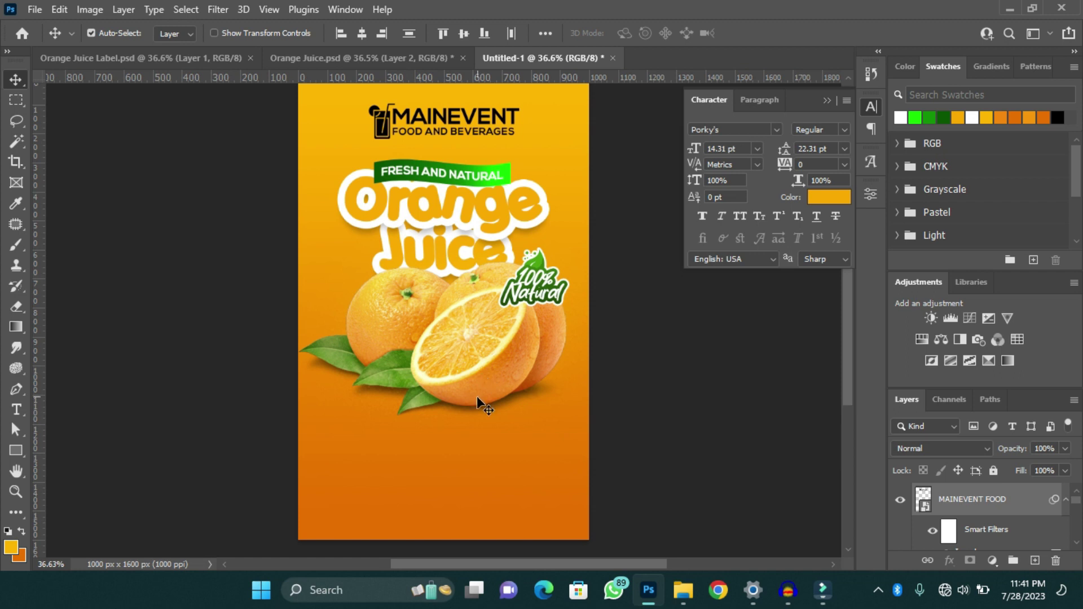
{"action": "left_click", "coordinate": [16, 409]}
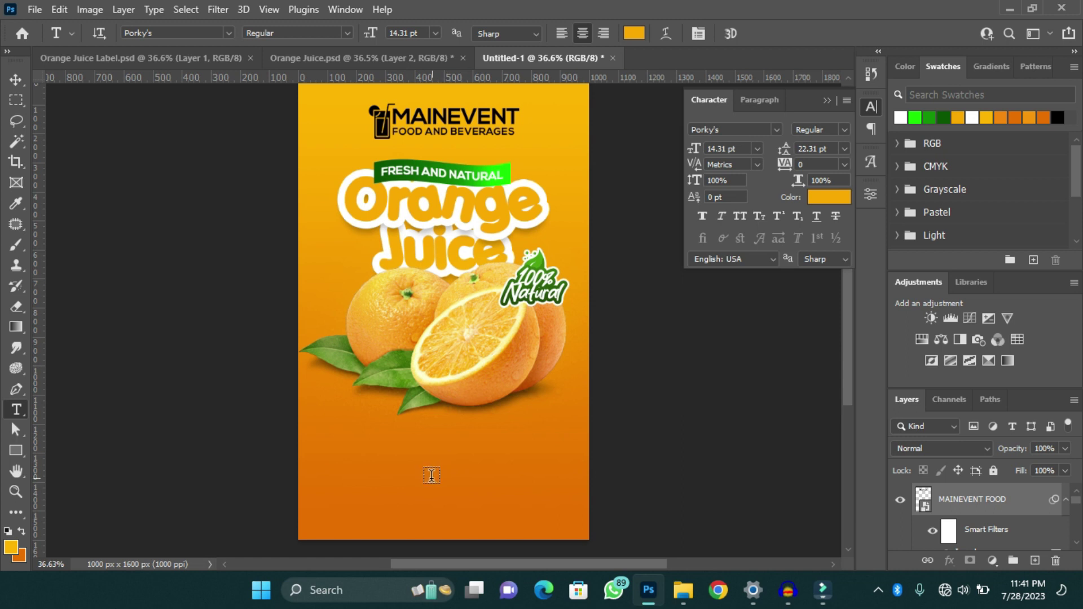
Create a text layer near the poster bottom and set its leading to Auto
{"action": "left_click", "coordinate": [329, 452]}
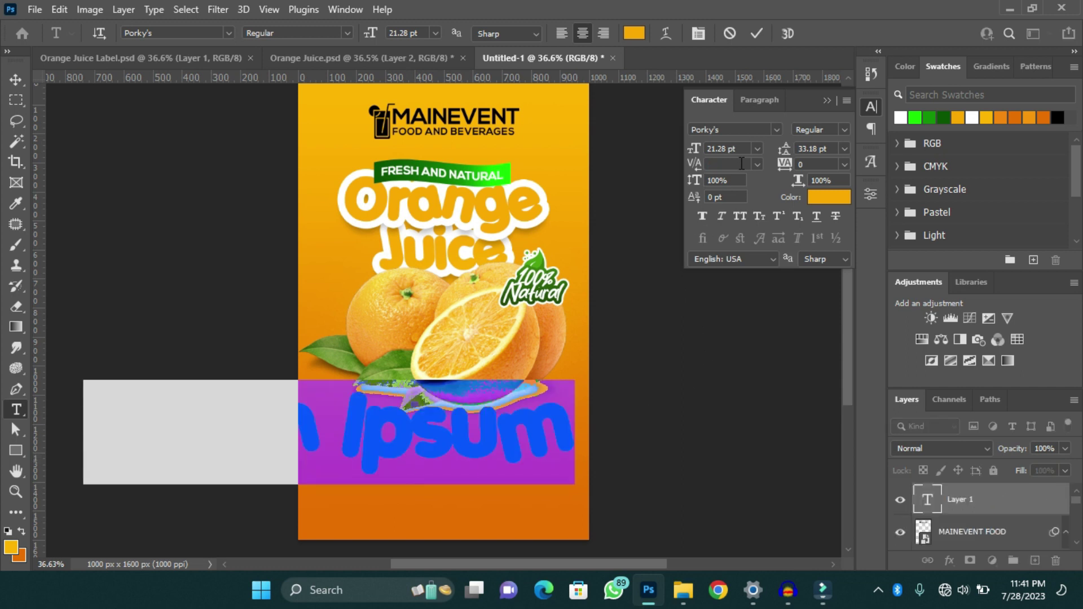
{"action": "left_click", "coordinate": [844, 149]}
{"action": "left_click", "coordinate": [825, 164]}
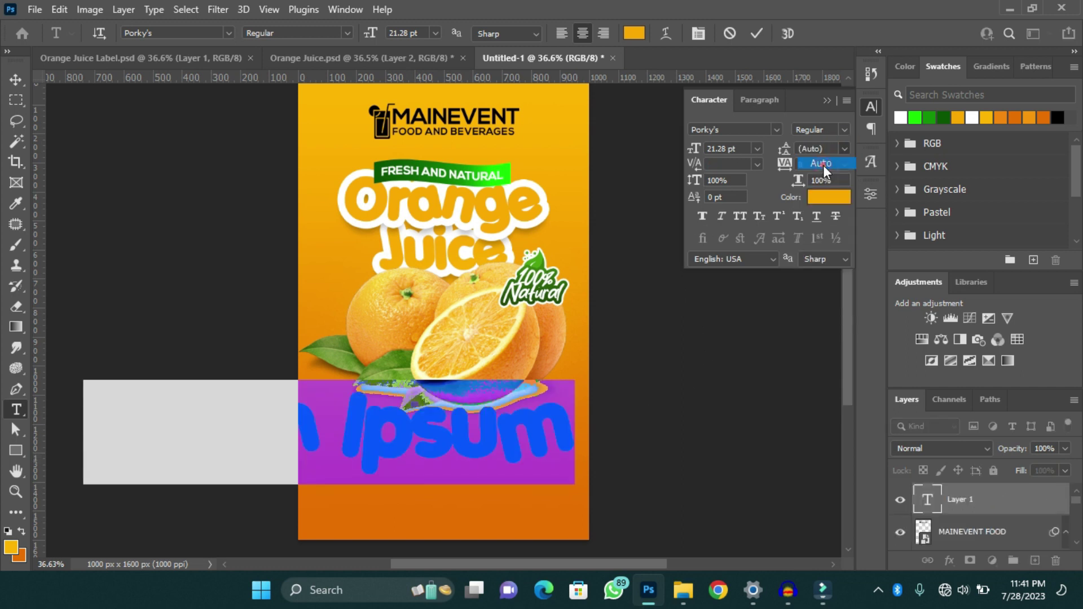
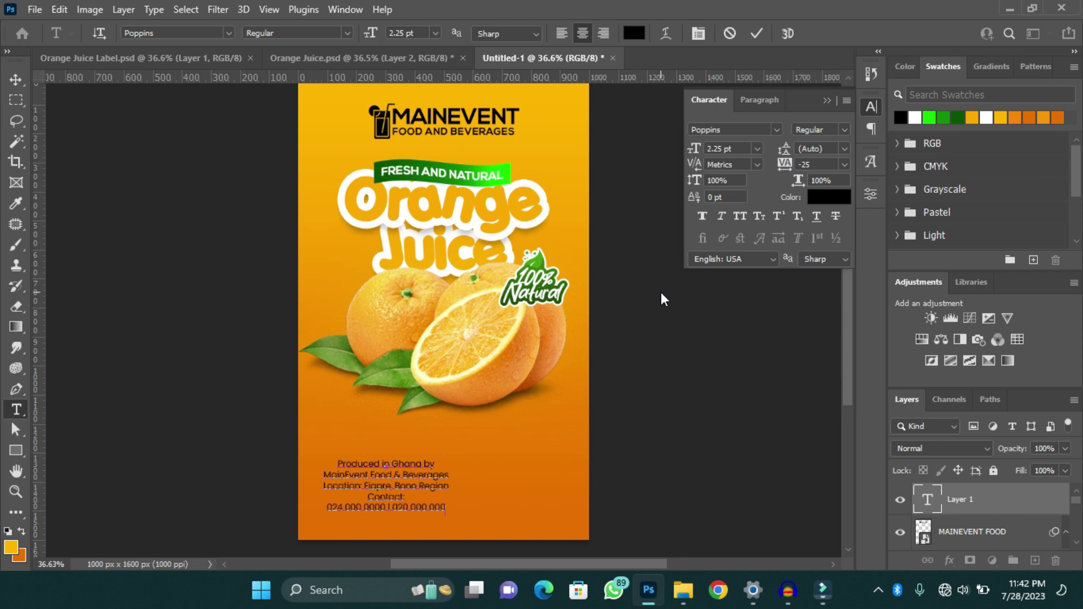
Left-align the producer details and make the MainEvent Food & Beverages line bold
{"action": "left_click", "coordinate": [872, 129]}
{"action": "left_click", "coordinate": [704, 129]}
{"action": "left_click_drag", "start_coordinate": [386, 475], "coordinate": [525, 474]}
{"action": "left_click", "coordinate": [662, 305]}
{"action": "left_click", "coordinate": [872, 107]}
{"action": "left_click", "coordinate": [839, 131]}
{"action": "left_click", "coordinate": [832, 245]}
{"action": "left_click_drag", "start_coordinate": [386, 475], "coordinate": [526, 477]}
{"action": "left_click", "coordinate": [837, 131]}
{"action": "left_click", "coordinate": [818, 296]}
Set the Location: and Contact: labels to Bold
{"action": "left_click_drag", "start_coordinate": [386, 485], "coordinate": [362, 454]}
{"action": "left_click", "coordinate": [845, 130]}
{"action": "left_click", "coordinate": [818, 297]}
{"action": "left_click", "coordinate": [845, 130]}
{"action": "left_click", "coordinate": [818, 297]}
Duplicate the text block to the right and transform both blocks together
{"action": "left_click", "coordinate": [757, 33]}
{"action": "key", "text": "v"}
{"action": "mouse_move", "coordinate": [364, 455]}
{"action": "left_mouse_down"}
{"action": "mouse_move", "coordinate": [504, 454]}
{"action": "mouse_move", "coordinate": [385, 460]}
{"action": "left_mouse_up"}
{"action": "left_click", "coordinate": [390, 459], "text": "shift"}
{"action": "key", "text": "ctrl+t"}
{"action": "key", "text": "Return"}
Select all the text in the right-hand copy for rewriting
{"action": "key", "text": "t"}
{"action": "left_click", "coordinate": [489, 452]}
{"action": "key", "text": "ctrl+a"}
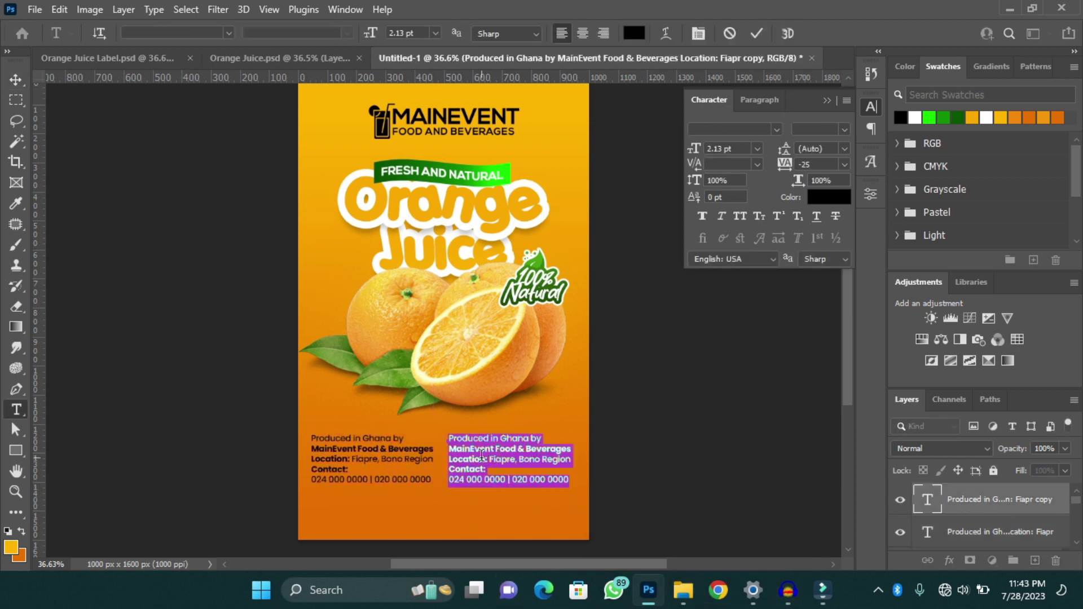
Retype the copy as the ingredients list and make the INGREDIENTS: heading bold
{"action": "type", "text": "INGREDIENTS: Orange, Ginger"}
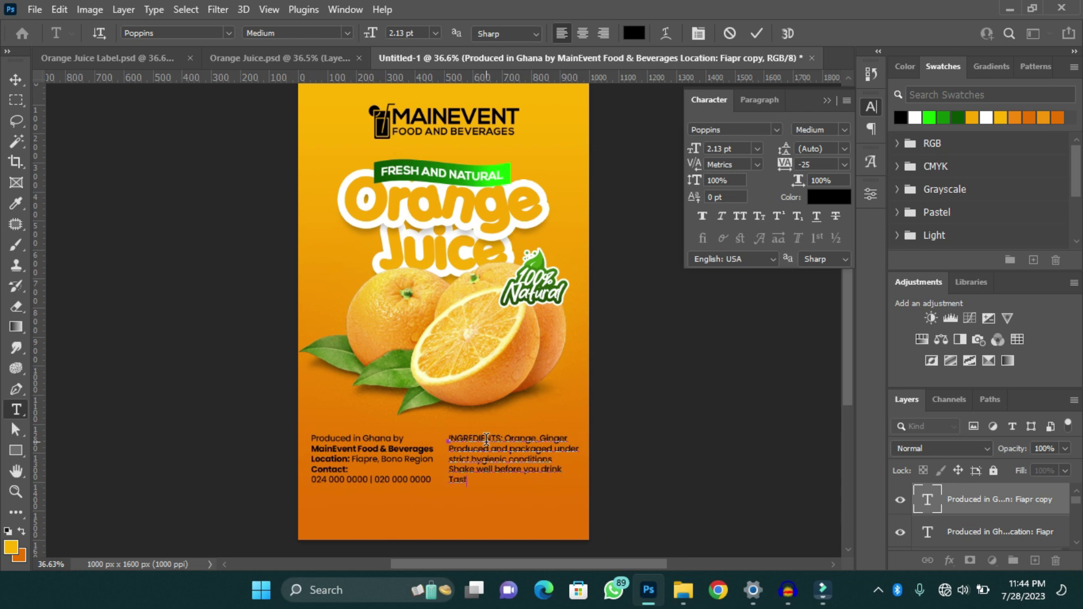
{"action": "left_click_drag", "start_coordinate": [502, 440], "coordinate": [443, 440]}
{"action": "left_click", "coordinate": [844, 130]}
{"action": "left_click", "coordinate": [851, 298]}
{"action": "left_click", "coordinate": [757, 32]}
Group the 100% Natural badge layer and reselect the ingredients text layer
{"action": "key", "text": "v"}
{"action": "scroll", "coordinate": [513, 485], "scroll_direction": "up", "scroll_amount": 5}
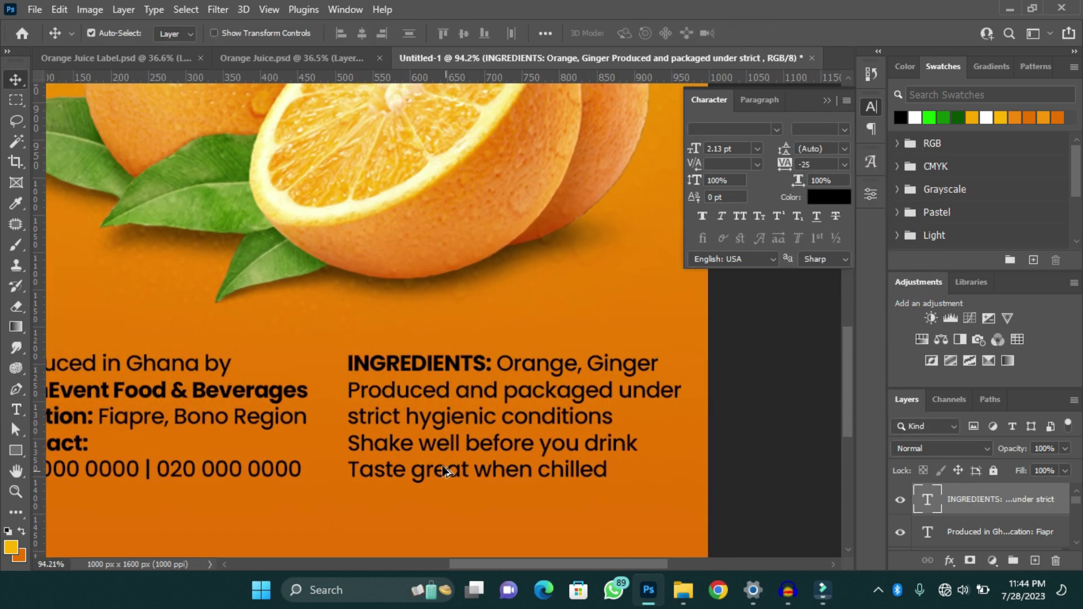
{"action": "scroll", "coordinate": [445, 467], "scroll_direction": "up", "scroll_amount": 2}
{"action": "left_click", "coordinate": [406, 497]}
{"action": "left_click", "coordinate": [979, 534], "text": "ctrl"}
{"action": "scroll", "coordinate": [979, 534], "scroll_direction": "up", "scroll_amount": 2}
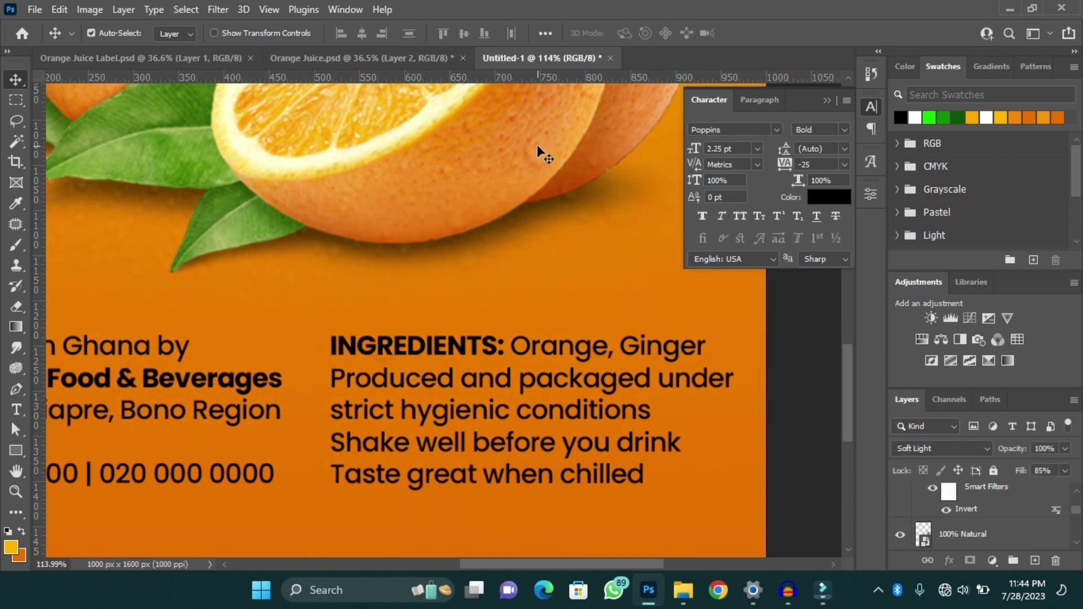
{"action": "scroll", "coordinate": [563, 280], "scroll_direction": "down", "scroll_amount": 8}
{"action": "left_click_drag", "start_coordinate": [638, 245], "coordinate": [571, 170]}
{"action": "key", "text": "ctrl+g"}
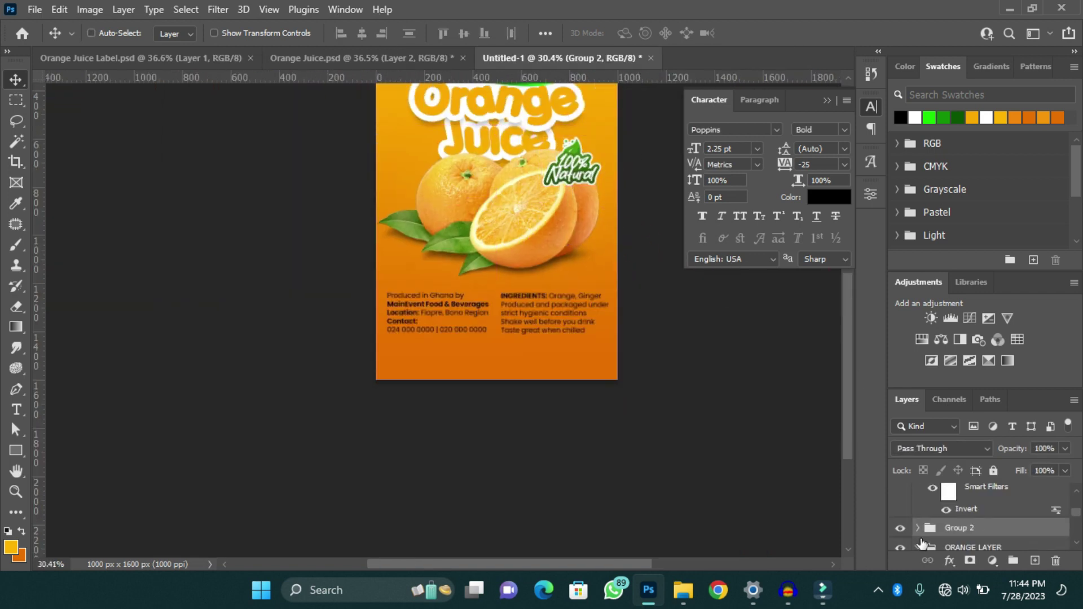
{"action": "scroll", "coordinate": [452, 345], "scroll_direction": "up", "scroll_amount": 6}
{"action": "left_click", "coordinate": [455, 319], "text": "ctrl"}
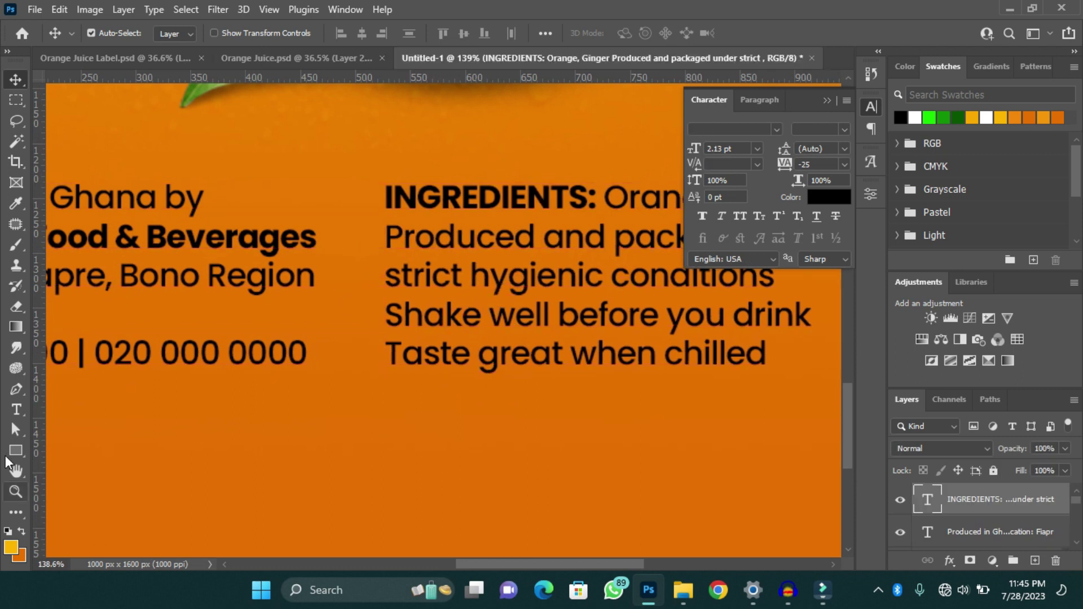
Draw a small black ellipse dot and copy it down beside the ingredient lines
{"action": "right_click", "coordinate": [16, 451]}
{"action": "left_click", "coordinate": [65, 467]}
{"action": "left_click_drag", "start_coordinate": [401, 412], "coordinate": [411, 422]}
{"action": "left_click", "coordinate": [901, 117]}
{"action": "left_click", "coordinate": [17, 79]}
{"action": "left_click_drag", "start_coordinate": [378, 238], "coordinate": [378, 238]}
{"action": "scroll", "coordinate": [377, 255], "scroll_direction": "up", "scroll_amount": 3}
{"action": "left_click_drag", "start_coordinate": [380, 225], "coordinate": [374, 454]}
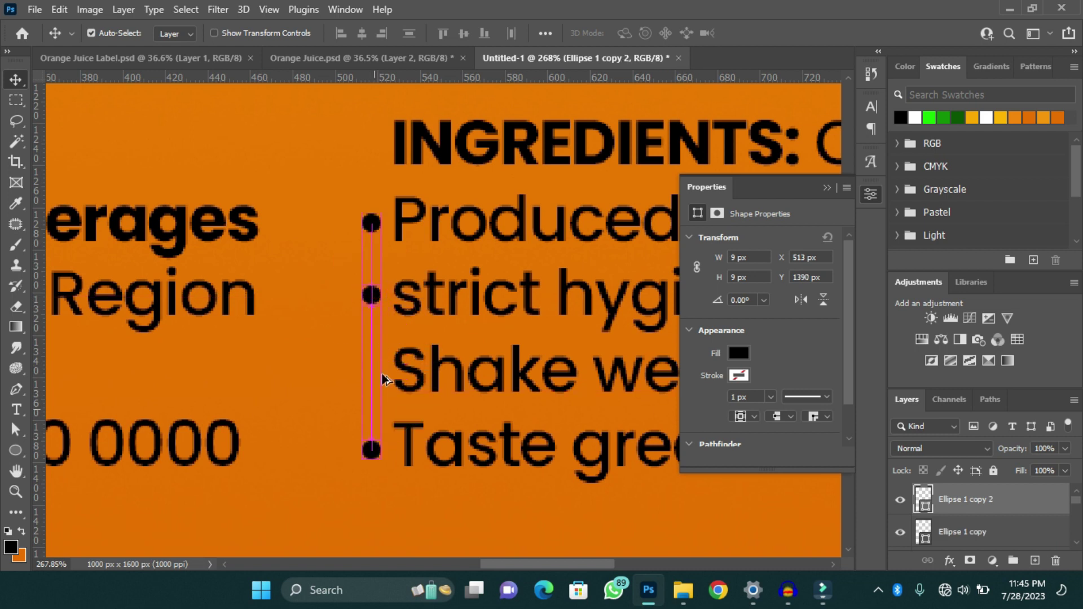
Align a bullet with the Shake line, then group the bottom text and bullets and scale them to 96.84%
{"action": "left_click_drag", "start_coordinate": [372, 296], "coordinate": [375, 370]}
{"action": "key", "text": "ctrl+0"}
{"action": "left_click_drag", "start_coordinate": [287, 451], "coordinate": [574, 496]}
{"action": "key", "text": "ctrl+g"}
{"action": "key", "text": "ctrl+t"}
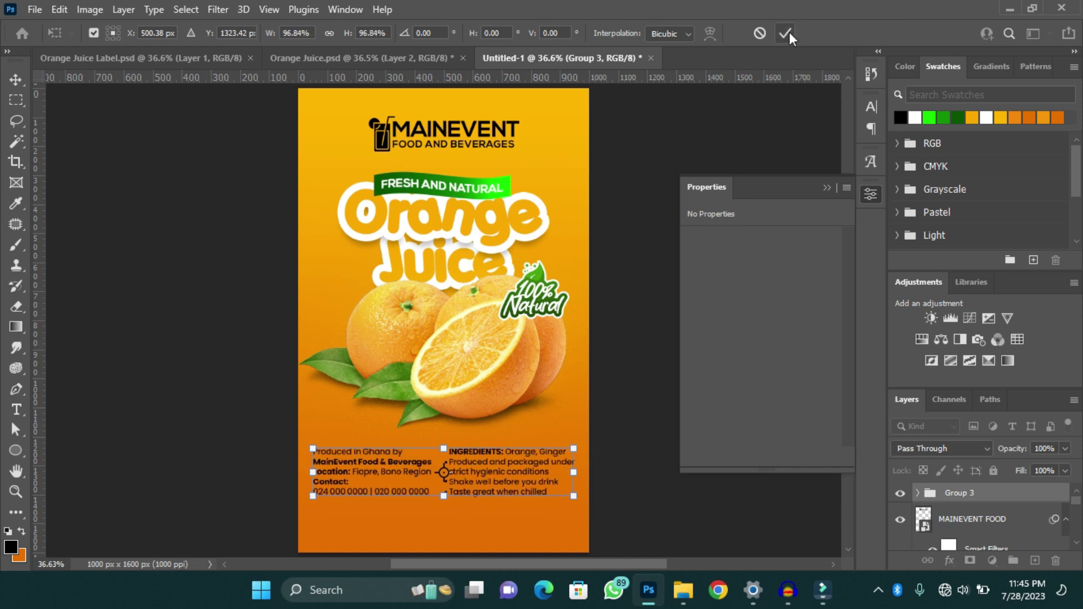
{"action": "left_click", "coordinate": [786, 33]}
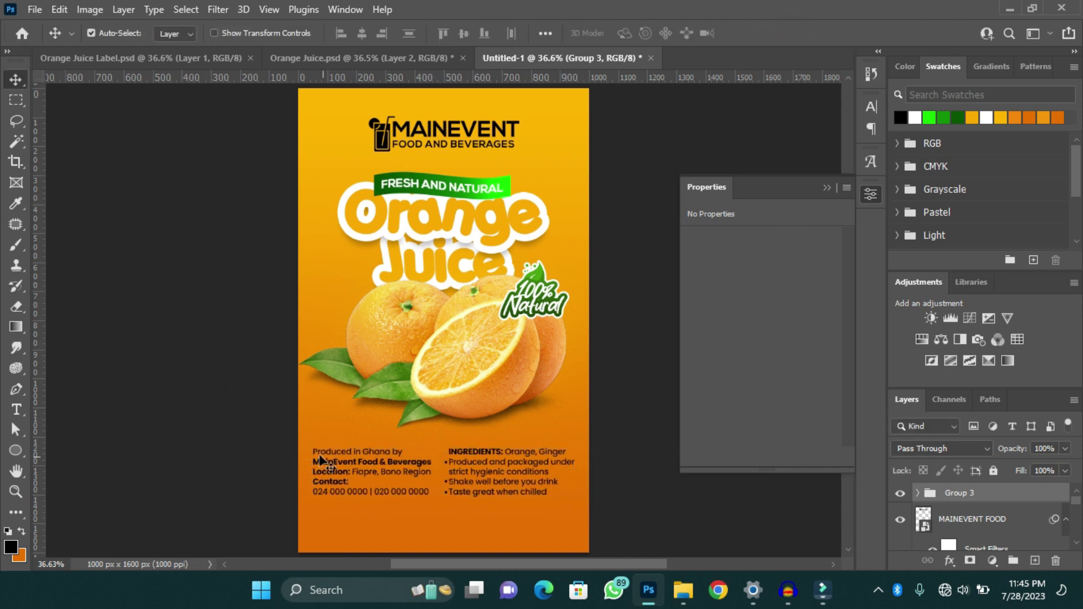
Draw a rectangle bar across the bottom of the label
{"action": "right_click", "coordinate": [16, 451]}
{"action": "left_click", "coordinate": [57, 450]}
{"action": "left_click_drag", "start_coordinate": [287, 519], "coordinate": [602, 555]}
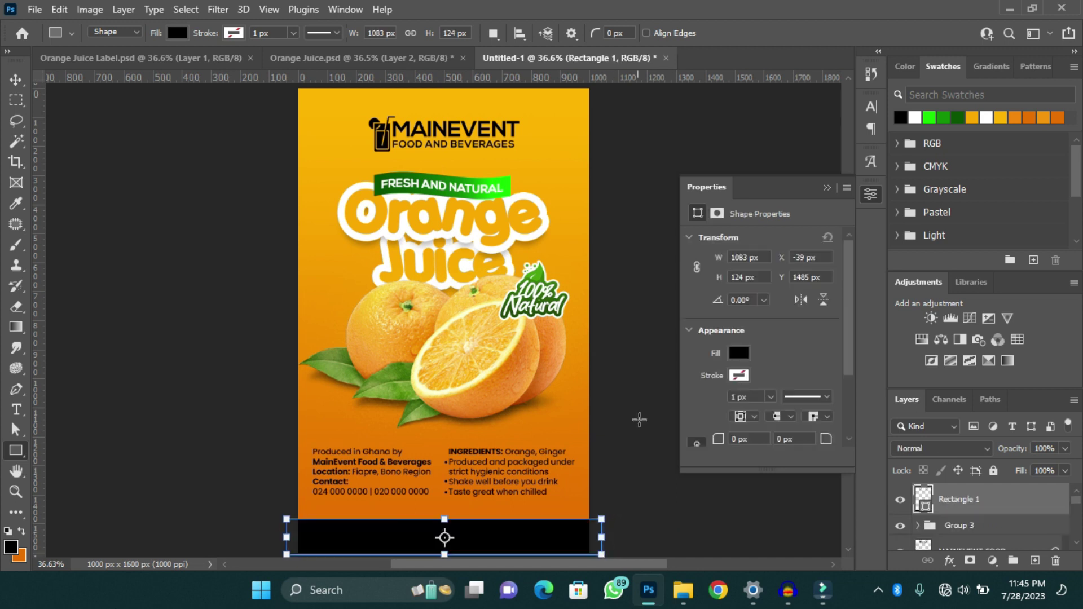
Fill the bottom bar white and nudge it to X −42, Y 1481 along the label's edge
{"action": "left_click", "coordinate": [912, 118]}
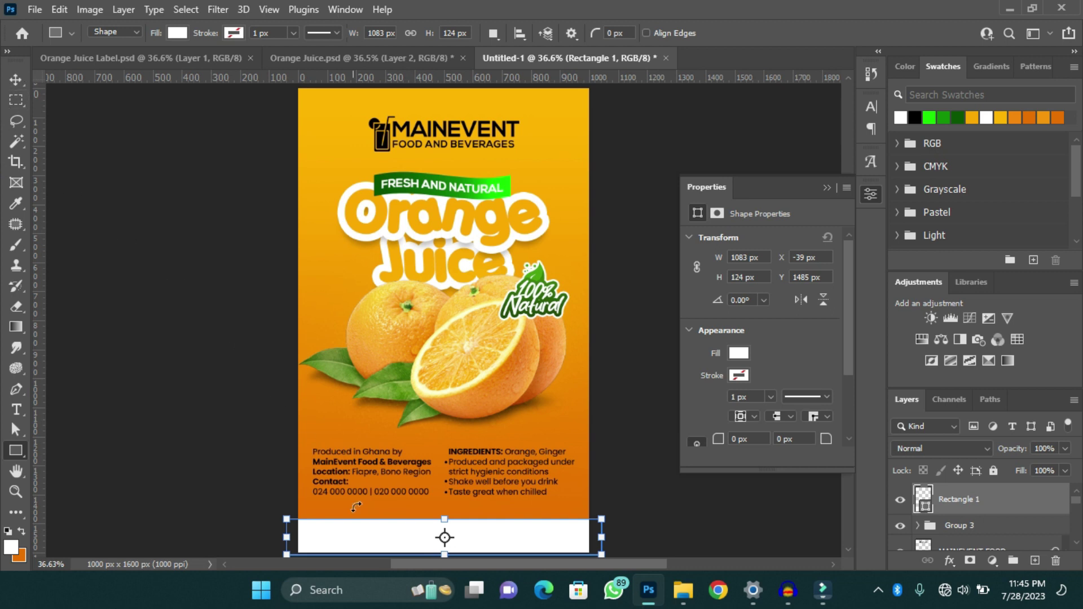
{"action": "left_click", "coordinate": [9, 80]}
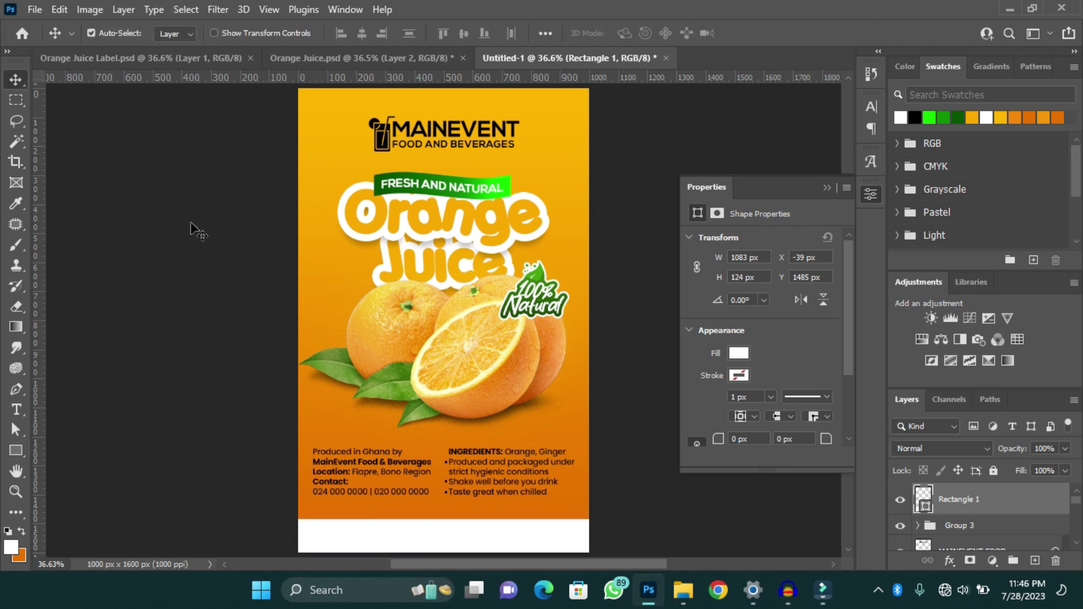
{"action": "left_click_drag", "start_coordinate": [436, 527], "coordinate": [436, 529]}
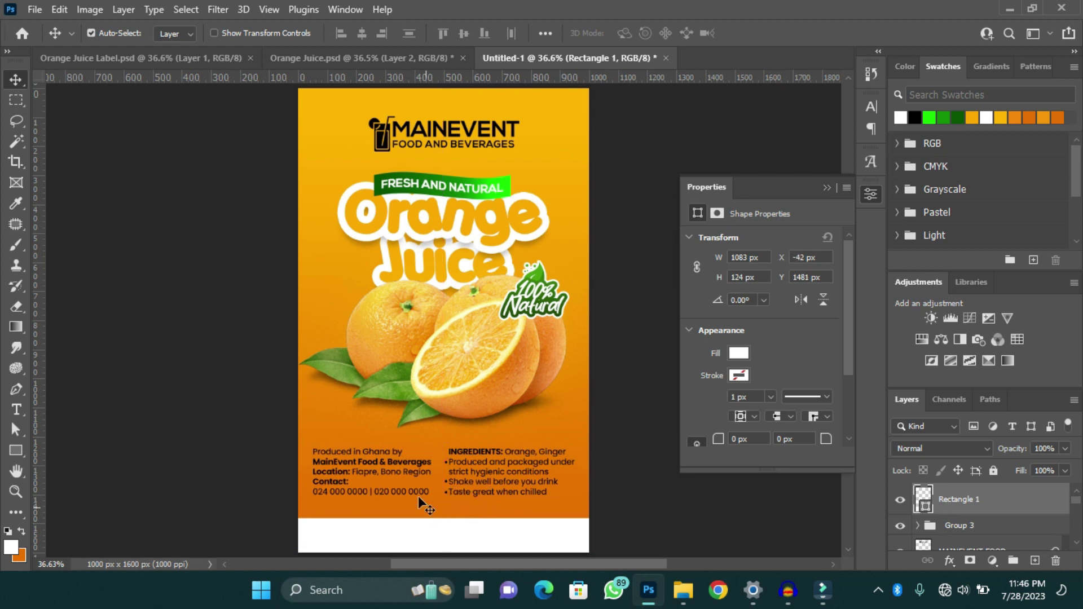
Embed the saving bin image from Downloads and shrink it into the footer
{"action": "left_click", "coordinate": [34, 10]}
{"action": "left_click", "coordinate": [131, 349]}
{"action": "left_click", "coordinate": [73, 165]}
{"action": "left_click", "coordinate": [304, 148]}
{"action": "left_click", "coordinate": [563, 447]}
{"action": "left_click_drag", "start_coordinate": [585, 176], "coordinate": [327, 534]}
{"action": "left_click", "coordinate": [782, 29]}
{"action": "scroll", "coordinate": [333, 534], "scroll_direction": "up", "scroll_amount": 4}
{"action": "scroll", "coordinate": [339, 525], "scroll_direction": "down", "scroll_amount": 2}
{"action": "key", "text": "ctrl+t"}
{"action": "scroll", "coordinate": [358, 511], "scroll_direction": "up", "scroll_amount": 5}
{"action": "left_click_drag", "start_coordinate": [353, 480], "coordinate": [278, 447]}
{"action": "key", "text": "Return"}
Embed the recycle image, shrink it and set it beside the bin icon
{"action": "left_click", "coordinate": [35, 10]}
{"action": "left_click", "coordinate": [127, 350]}
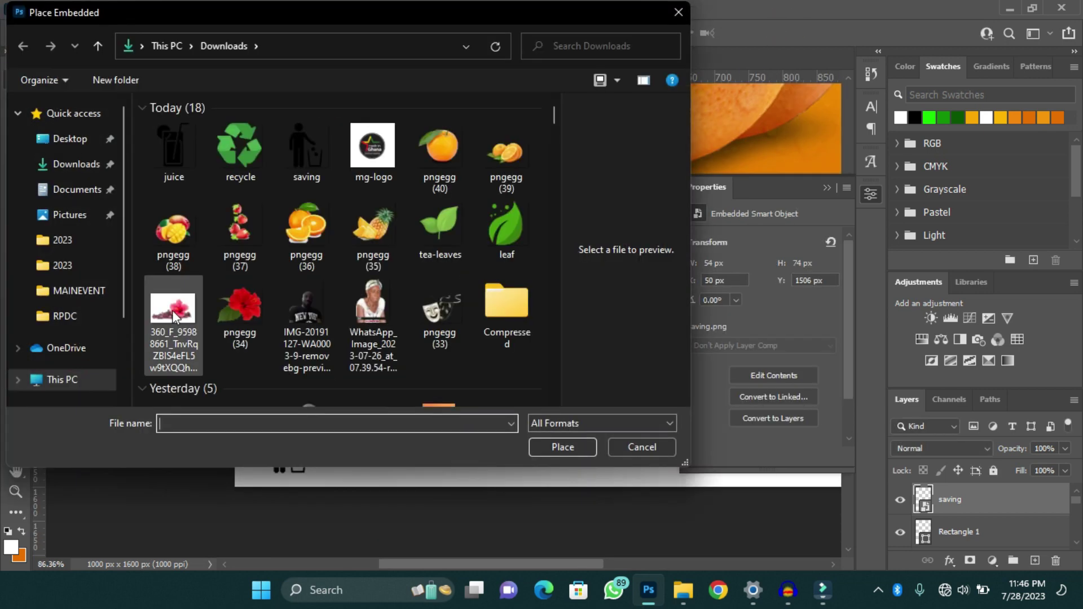
{"action": "left_click", "coordinate": [240, 149]}
{"action": "left_click", "coordinate": [563, 448]}
{"action": "left_click_drag", "start_coordinate": [196, 286], "coordinate": [516, 303]}
{"action": "left_click_drag", "start_coordinate": [543, 296], "coordinate": [355, 467]}
{"action": "left_click", "coordinate": [786, 33]}
Embed the Made in Ghana logo as a smart object, shrink it and place it beside the recycle icon
{"action": "left_click", "coordinate": [35, 9]}
{"action": "left_click", "coordinate": [130, 350]}
{"action": "left_click", "coordinate": [82, 290]}
{"action": "left_click", "coordinate": [187, 347]}
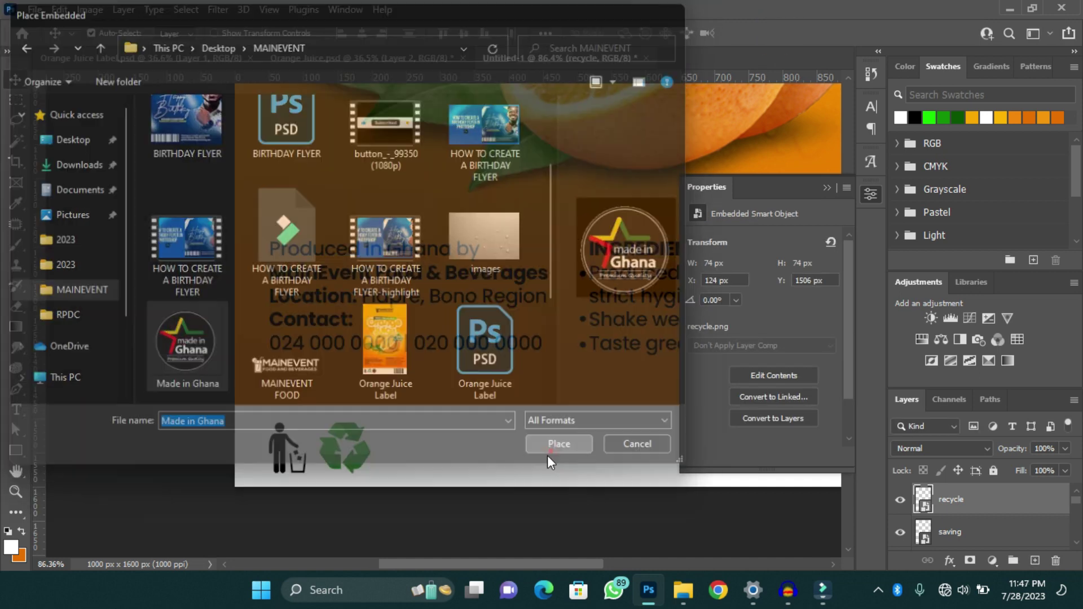
{"action": "left_click", "coordinate": [787, 33]}
{"action": "right_click", "coordinate": [972, 499]}
{"action": "left_click", "coordinate": [818, 168]}
{"action": "key", "text": "ctrl+t"}
{"action": "left_click_drag", "start_coordinate": [226, 306], "coordinate": [426, 322]}
{"action": "left_click_drag", "start_coordinate": [553, 368], "coordinate": [464, 432]}
{"action": "left_click_drag", "start_coordinate": [439, 268], "coordinate": [469, 424]}
{"action": "left_click", "coordinate": [786, 33]}
{"action": "left_click_drag", "start_coordinate": [439, 450], "coordinate": [411, 451]}
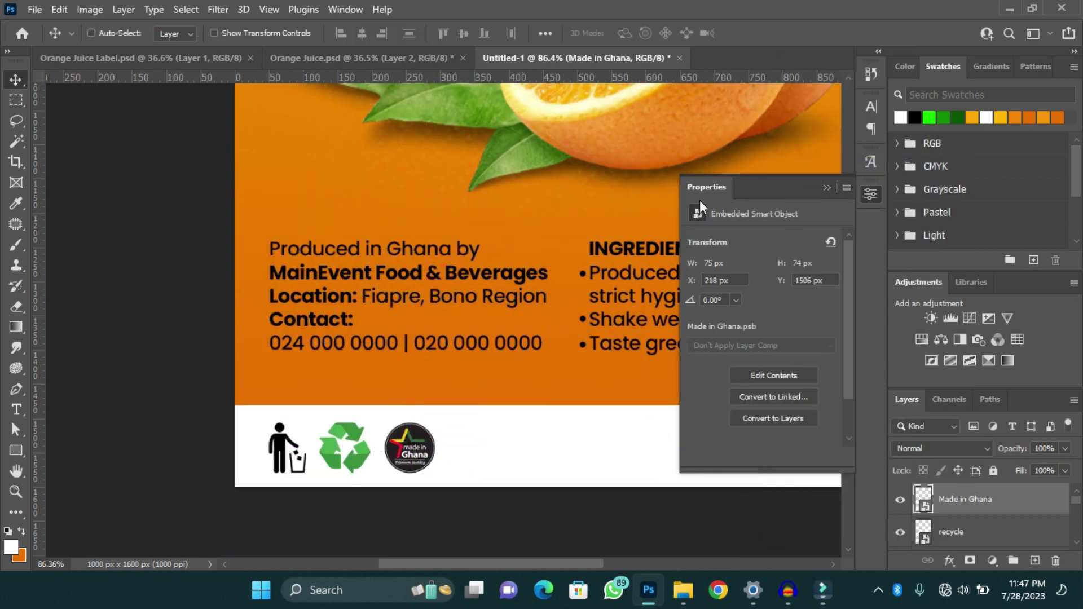
Shrink all three footer icons together and move them left under the producer text
{"action": "scroll", "coordinate": [346, 403], "scroll_direction": "down", "scroll_amount": 9}
{"action": "scroll", "coordinate": [967, 517], "scroll_direction": "down", "scroll_amount": 1}
{"action": "left_click", "coordinate": [965, 535], "text": "shift"}
{"action": "key", "text": "ctrl+t"}
{"action": "scroll", "coordinate": [362, 457], "scroll_direction": "up", "scroll_amount": 10}
{"action": "left_click_drag", "start_coordinate": [419, 385], "coordinate": [398, 379]}
{"action": "left_click_drag", "start_coordinate": [382, 370], "coordinate": [364, 373]}
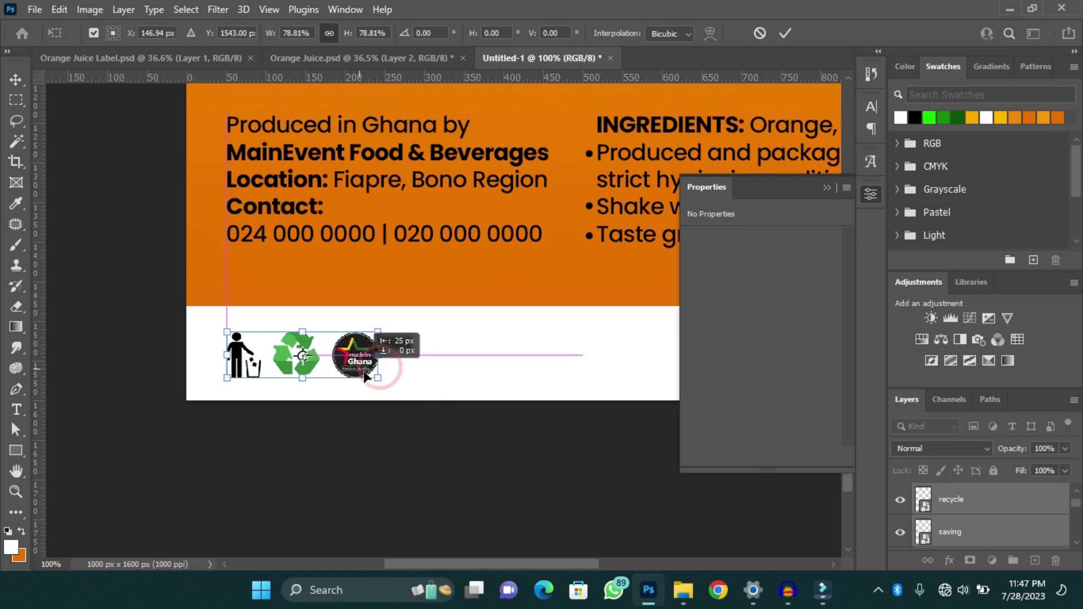
{"action": "scroll", "coordinate": [364, 371], "scroll_direction": "down", "scroll_amount": 9}
{"action": "left_click", "coordinate": [785, 33]}
{"action": "left_click", "coordinate": [16, 409]}
{"action": "left_click", "coordinate": [331, 386]}
Type 12345678 in the Free 3 of 9 Extended font and colour it black
{"action": "left_click", "coordinate": [872, 107]}
{"action": "left_click", "coordinate": [732, 131]}
{"action": "type", "text": "fre"}
{"action": "left_click", "coordinate": [747, 173]}
{"action": "type", "text": "12345678"}
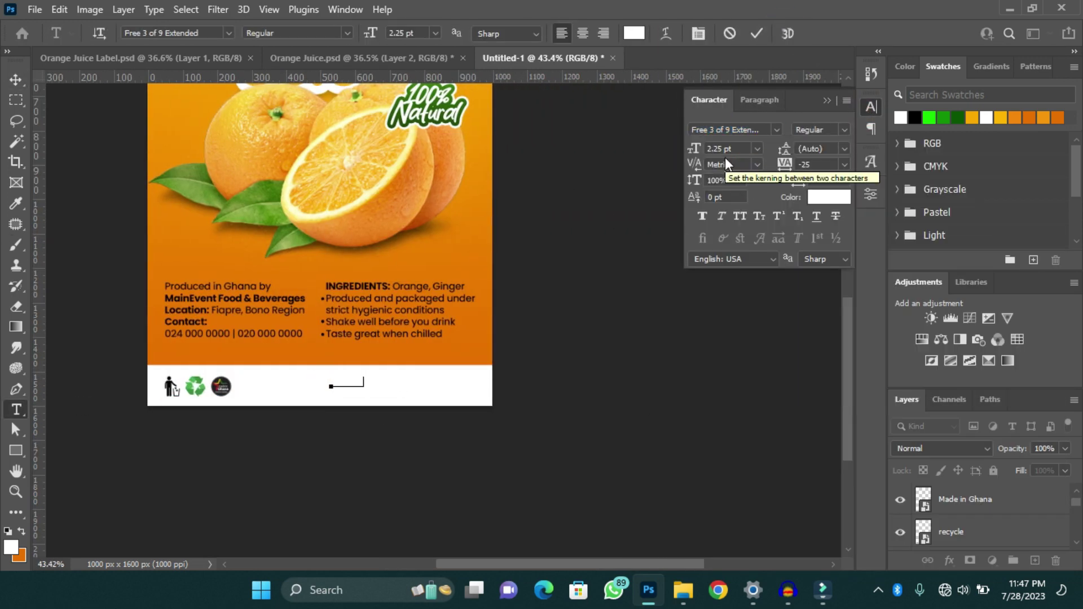
{"action": "key", "text": "ctrl+Return"}
{"action": "left_click", "coordinate": [819, 197]}
{"action": "left_click", "coordinate": [688, 470]}
{"action": "left_click", "coordinate": [1018, 258]}
Enlarge the barcode to about 346% and place it on the footer's right side
{"action": "key", "text": "ctrl+t"}
{"action": "left_click_drag", "start_coordinate": [364, 382], "coordinate": [441, 382]}
{"action": "left_click_drag", "start_coordinate": [423, 382], "coordinate": [434, 387]}
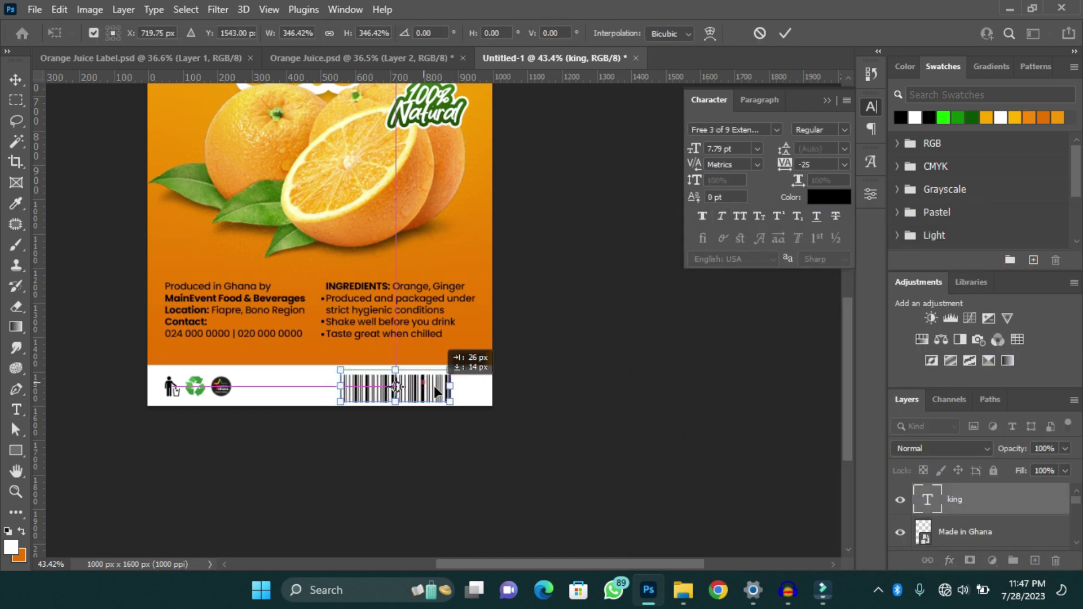
{"action": "left_click", "coordinate": [786, 33]}
{"action": "key", "text": "ctrl+0"}
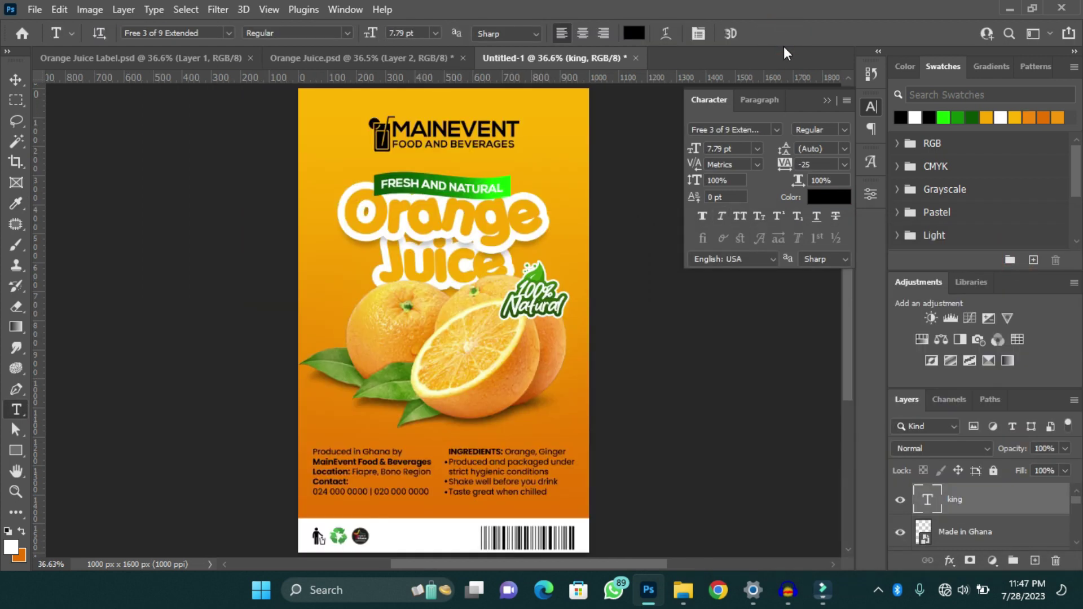
Nudge the two text blocks and the top logo and banner down slightly
{"action": "key", "text": "v"}
{"action": "left_click_drag", "start_coordinate": [283, 447], "coordinate": [500, 494]}
{"action": "key", "text": "Down"}
{"action": "key", "text": "Down"}
{"action": "key", "text": "Down"}
{"action": "key", "text": "Down"}
{"action": "key", "text": "Down"}
{"action": "key", "text": "Down"}
{"action": "left_click_drag", "start_coordinate": [262, 107], "coordinate": [578, 411]}
{"action": "key", "text": "shift+Down"}
{"action": "scroll", "coordinate": [1048, 519], "scroll_direction": "up", "scroll_amount": 1}
{"action": "scroll", "coordinate": [1048, 520], "scroll_direction": "down", "scroll_amount": 5}
Unlock Group 2 and shift the upper artwork further down
{"action": "left_click", "coordinate": [1051, 490]}
{"action": "key", "text": "shift+Down"}
{"action": "key", "text": "shift+Down"}
{"action": "key", "text": "shift+Down"}
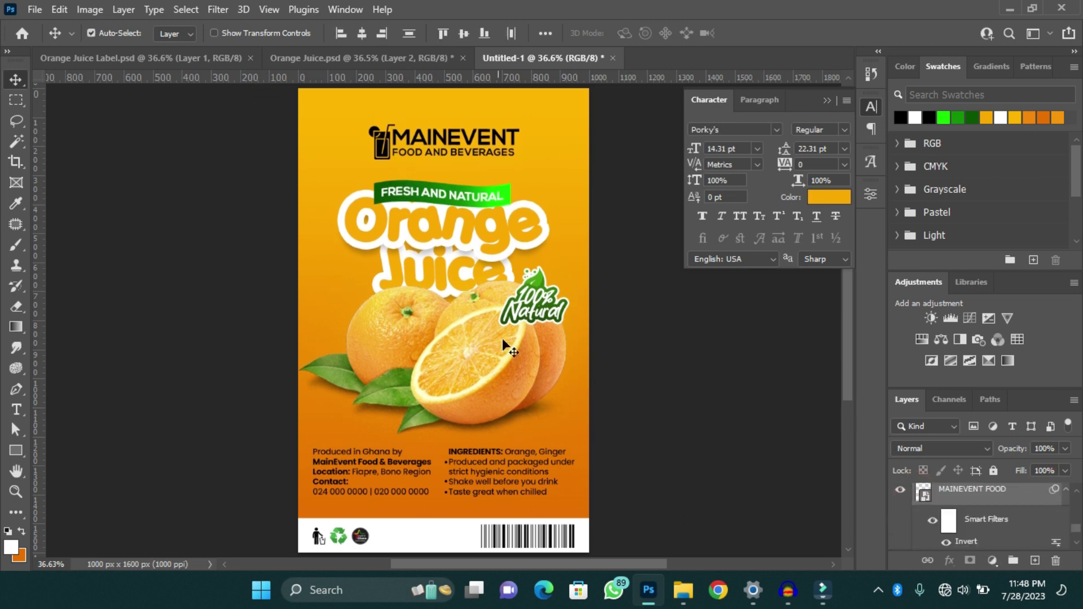
{"action": "scroll", "coordinate": [503, 346], "scroll_direction": "down", "scroll_amount": 2}
{"action": "scroll", "coordinate": [989, 534], "scroll_direction": "down", "scroll_amount": 4}
Add a new Layer 1 and choose the 1300 px splash brush for painting
{"action": "left_click", "coordinate": [989, 539]}
{"action": "left_click", "coordinate": [1035, 561]}
{"action": "left_click", "coordinate": [16, 246]}
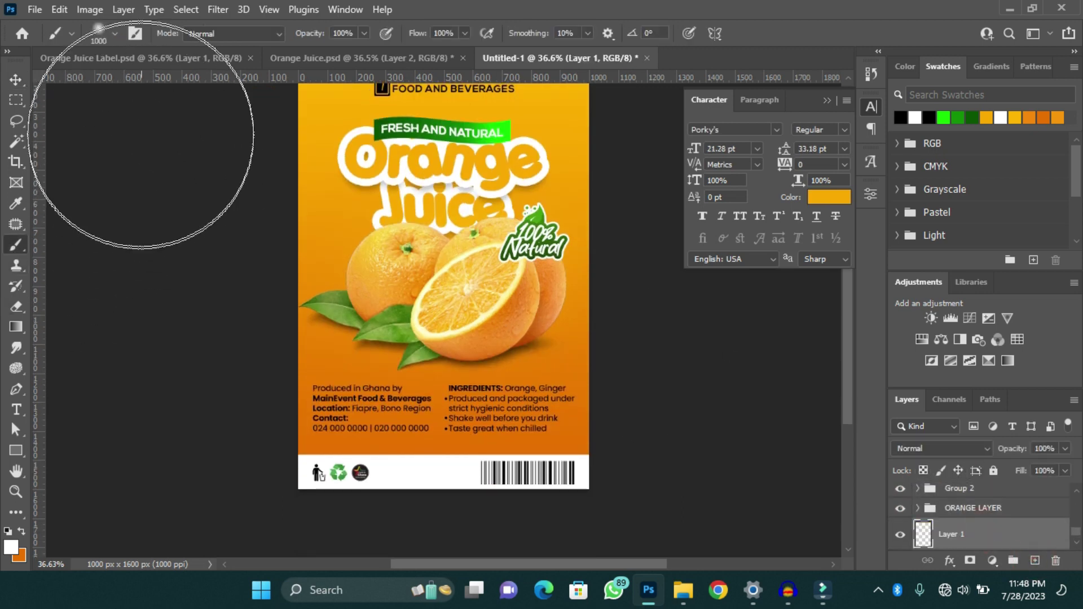
{"action": "left_click", "coordinate": [115, 33]}
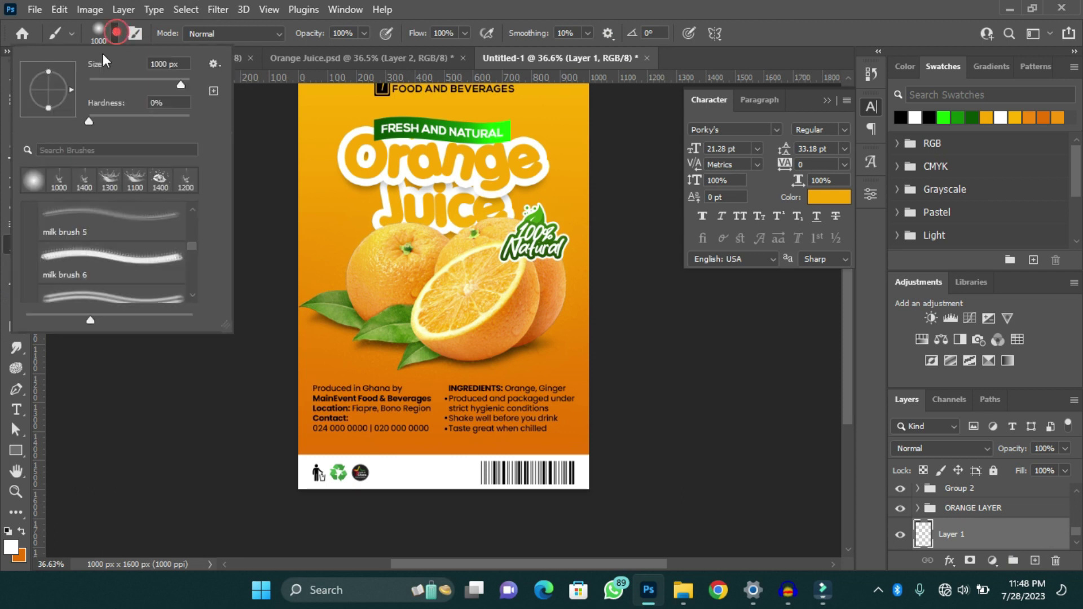
{"action": "left_click", "coordinate": [108, 181]}
{"action": "scroll", "coordinate": [555, 242], "scroll_direction": "up", "scroll_amount": 1}
{"action": "left_click", "coordinate": [558, 3]}
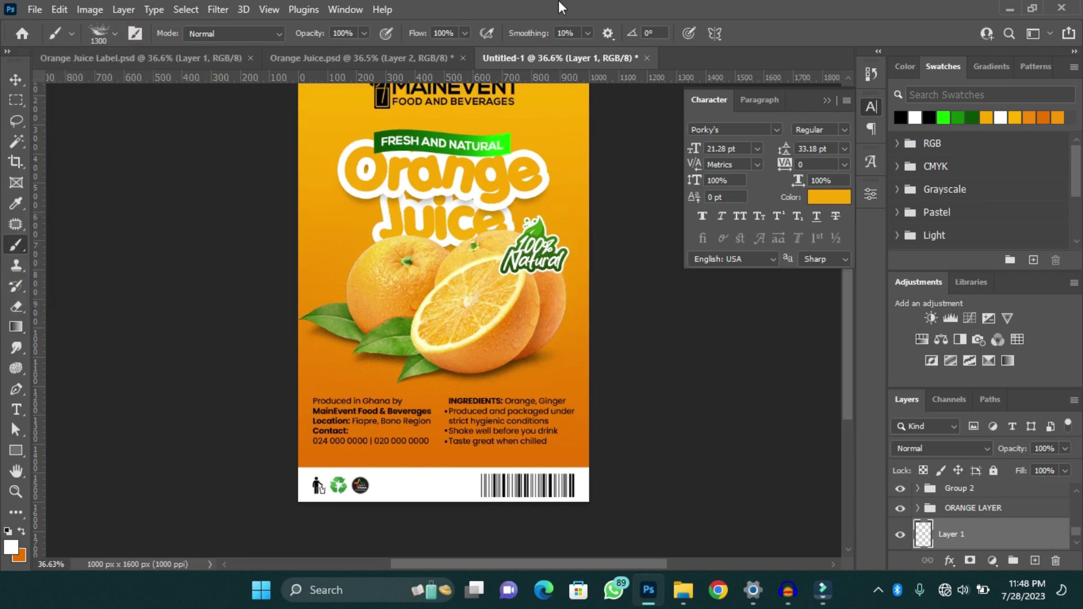
{"action": "scroll", "coordinate": [508, 243], "scroll_direction": "up", "scroll_amount": 3}
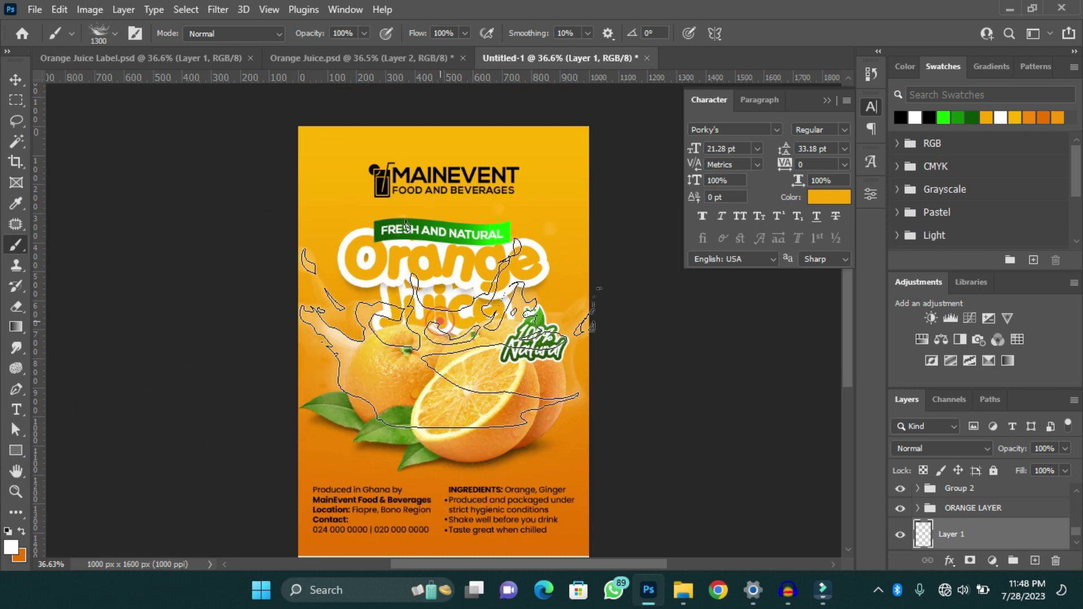
Lower the splash layer's Fill to 50%
{"action": "mouse_move", "coordinate": [751, 575]}
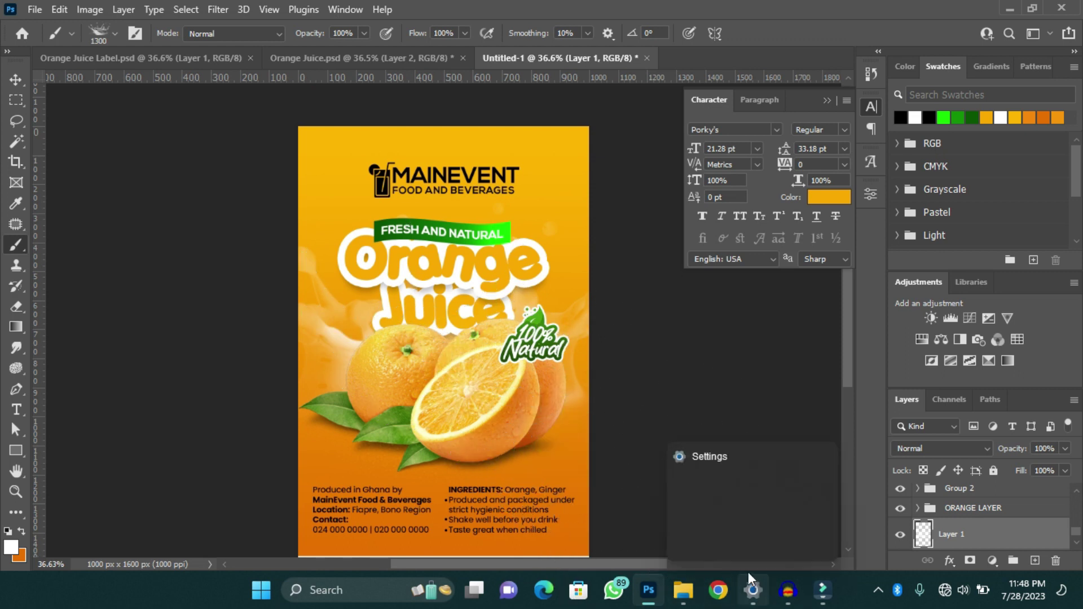
{"action": "key", "text": "v"}
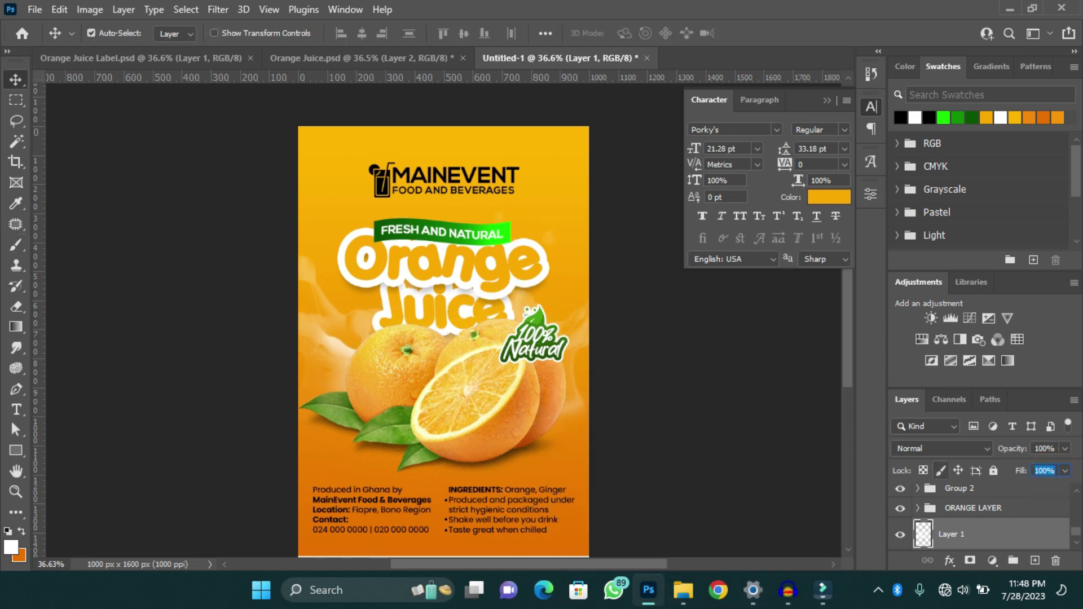
{"action": "type", "text": "50"}
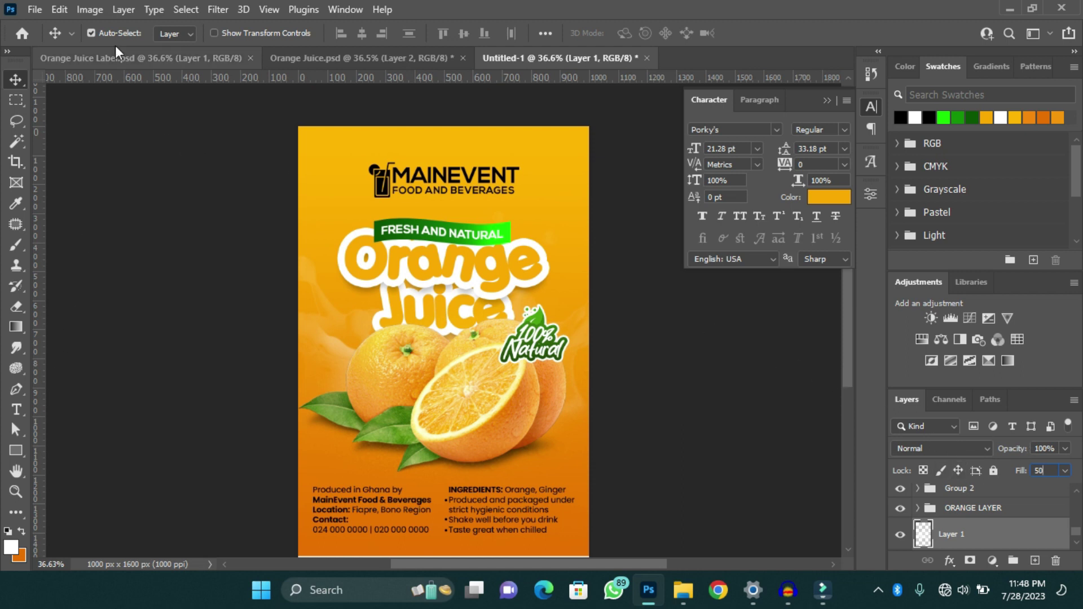
Stamp a milk brush 3 splash beside the left side of the Orange Juice title
{"action": "left_click", "coordinate": [16, 245]}
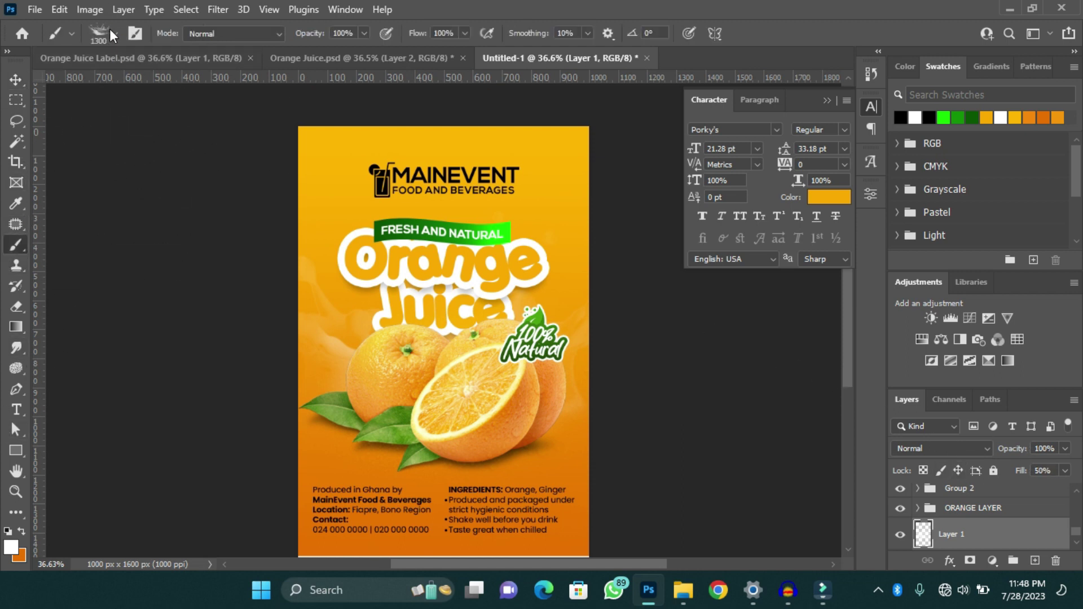
{"action": "left_click", "coordinate": [114, 34]}
{"action": "scroll", "coordinate": [30, 204], "scroll_direction": "up", "scroll_amount": 5}
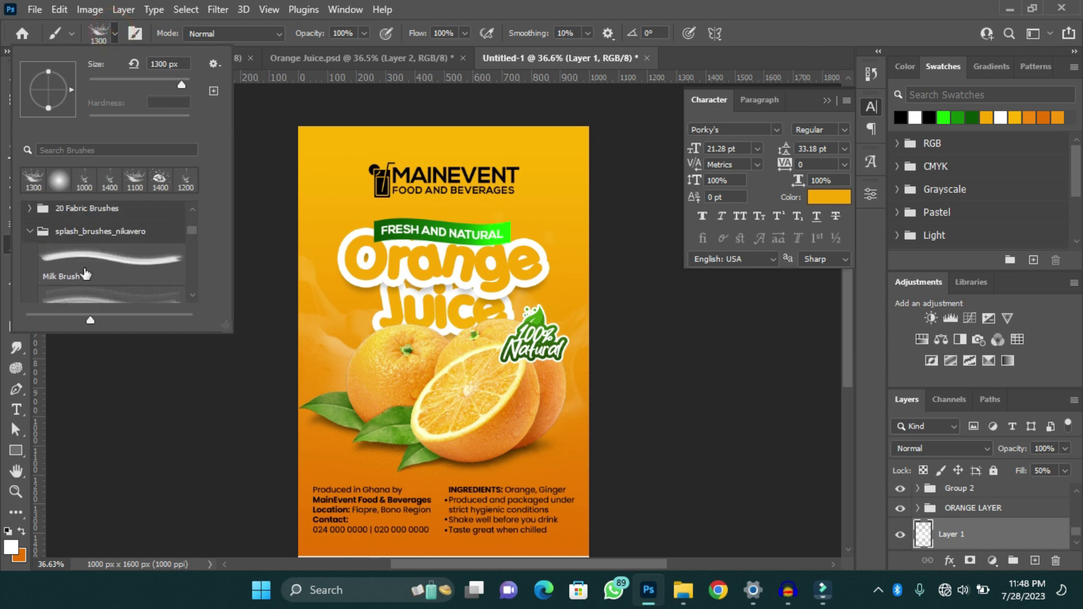
{"action": "scroll", "coordinate": [85, 275], "scroll_direction": "down", "scroll_amount": 1}
{"action": "left_click", "coordinate": [100, 257]}
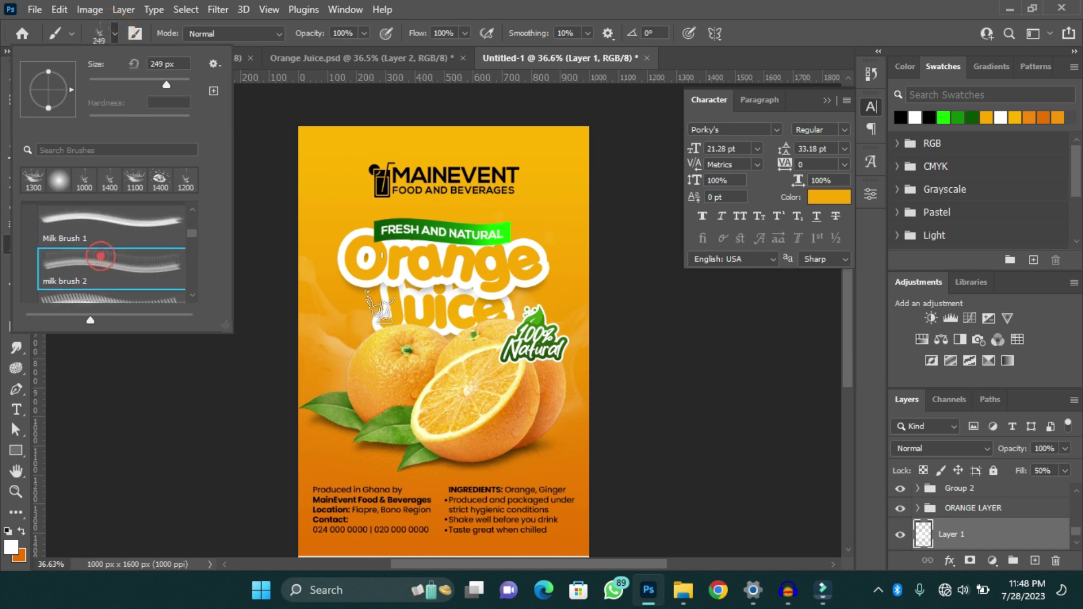
{"action": "scroll", "coordinate": [121, 280], "scroll_direction": "down", "scroll_amount": 1}
{"action": "left_click", "coordinate": [121, 278]}
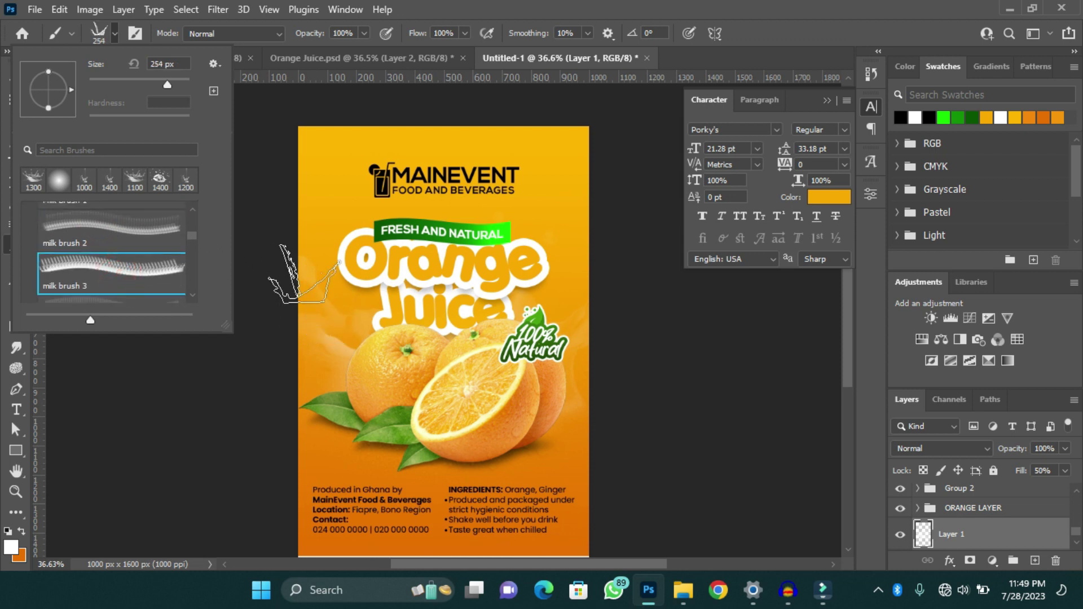
{"action": "left_click", "coordinate": [484, 2]}
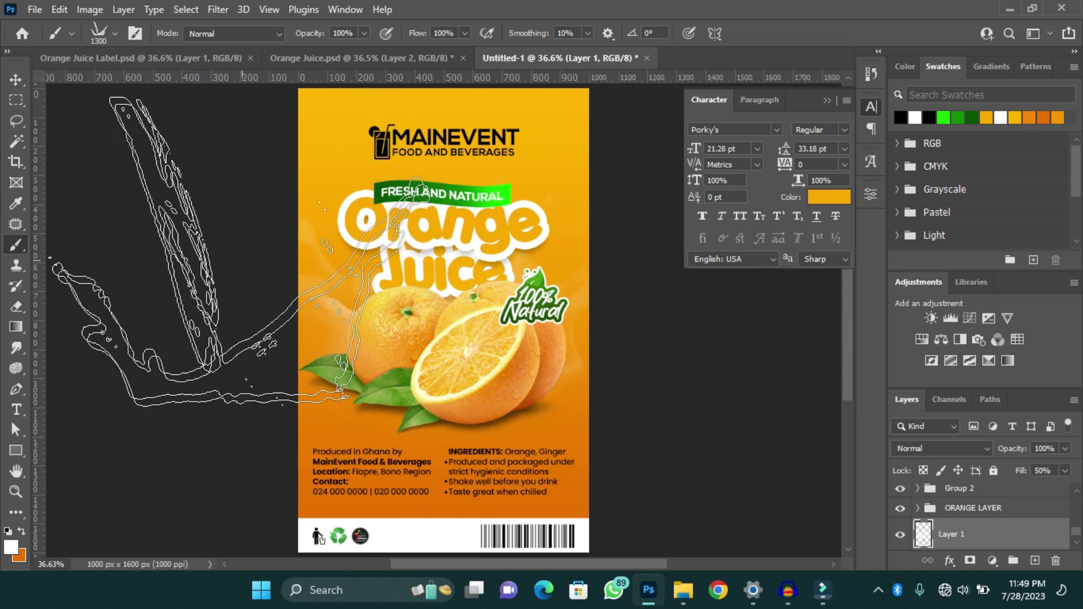
{"action": "left_click", "coordinate": [12, 82]}
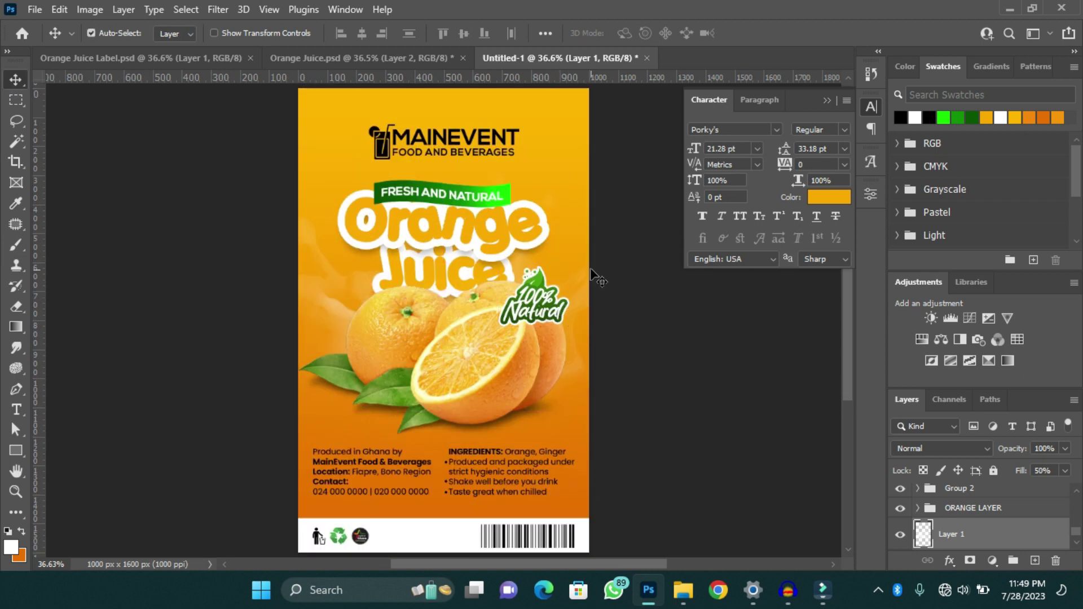
{"action": "scroll", "coordinate": [548, 385], "scroll_direction": "down", "scroll_amount": 1}
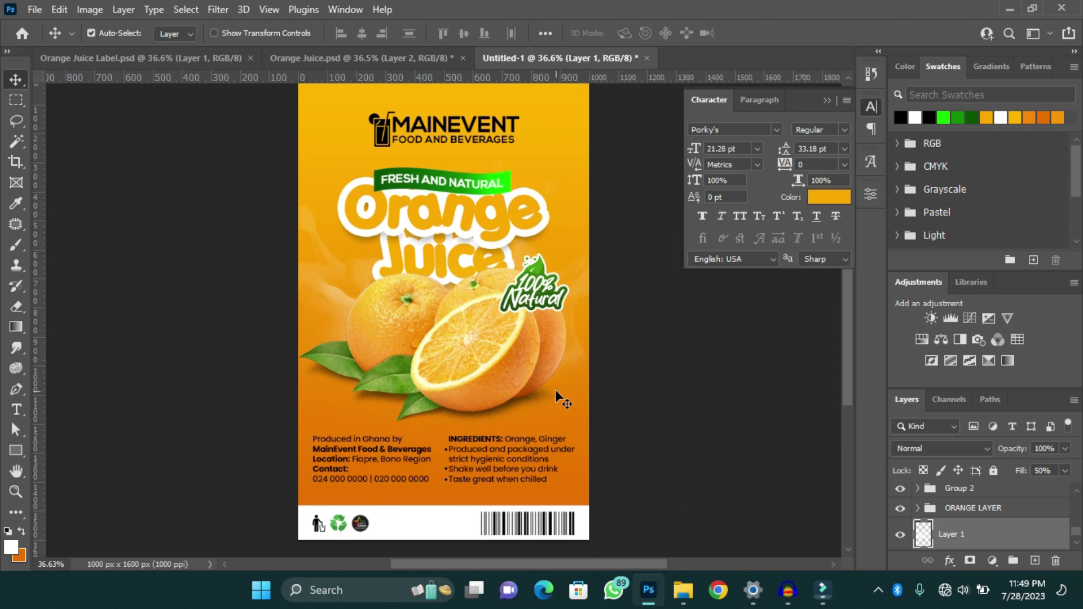